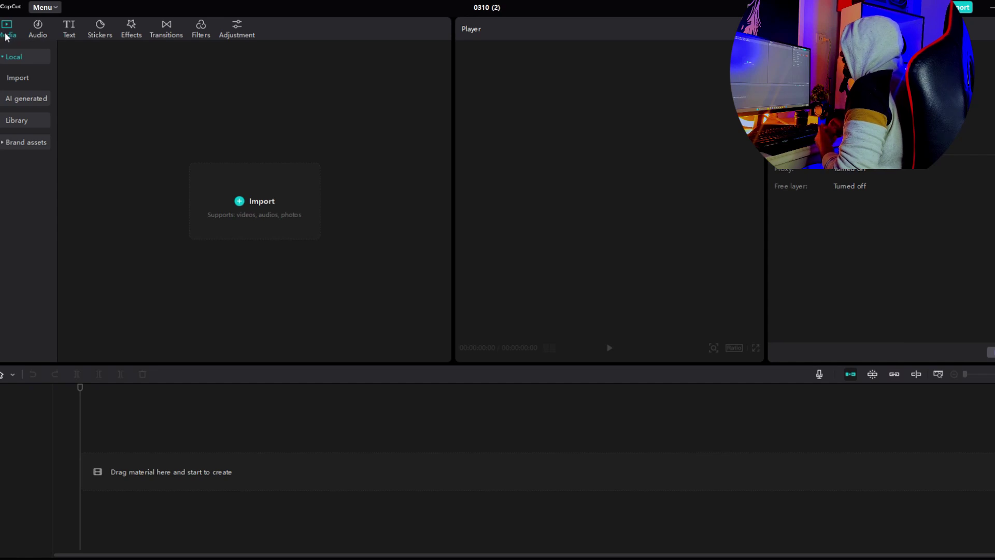
# Look through the audio, text, stickers, effects, transitions and filters libraries.
pyautogui.click(31, 32)
pyautogui.click(69, 29)
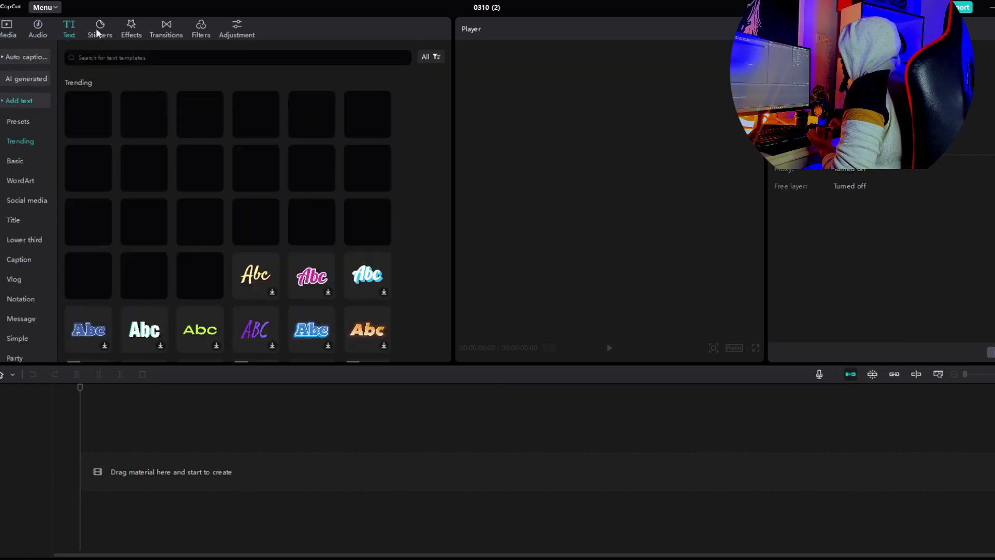
pyautogui.click(100, 29)
pyautogui.click(129, 31)
pyautogui.click(162, 32)
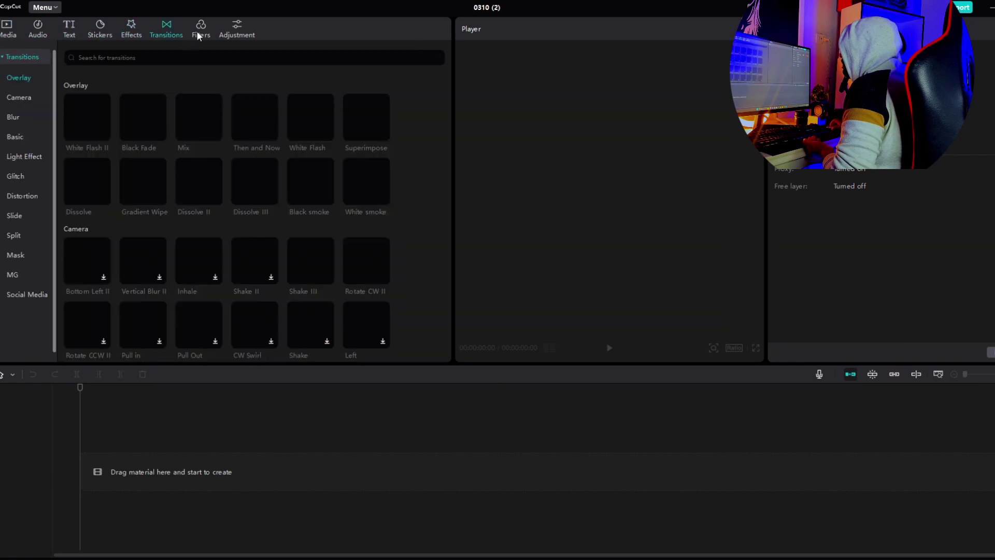
pyautogui.click(200, 30)
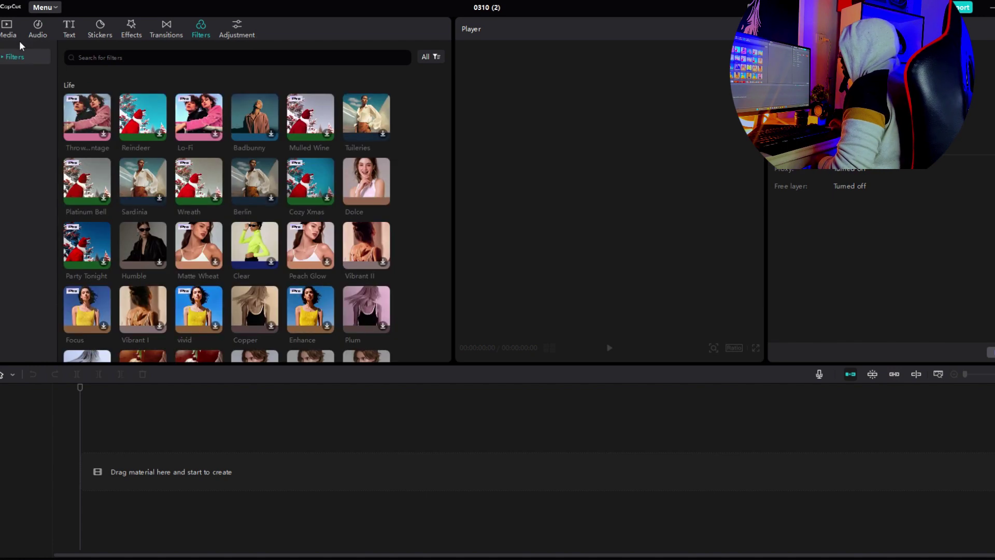
# Import the 43-second presenter video and place it at the start of the main timeline track.
pyautogui.click(13, 33)
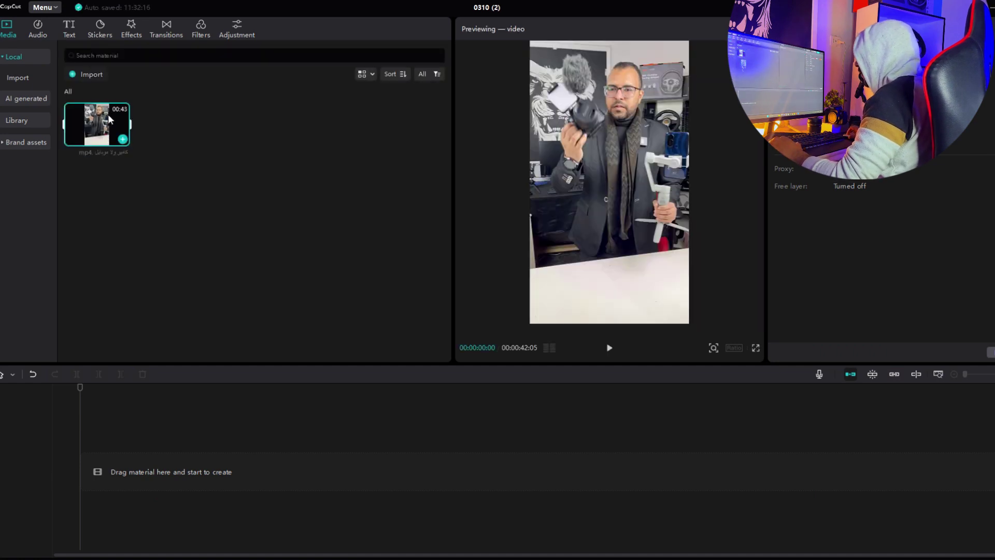
pyautogui.moveTo(108, 114); pyautogui.dragTo(91, 460)
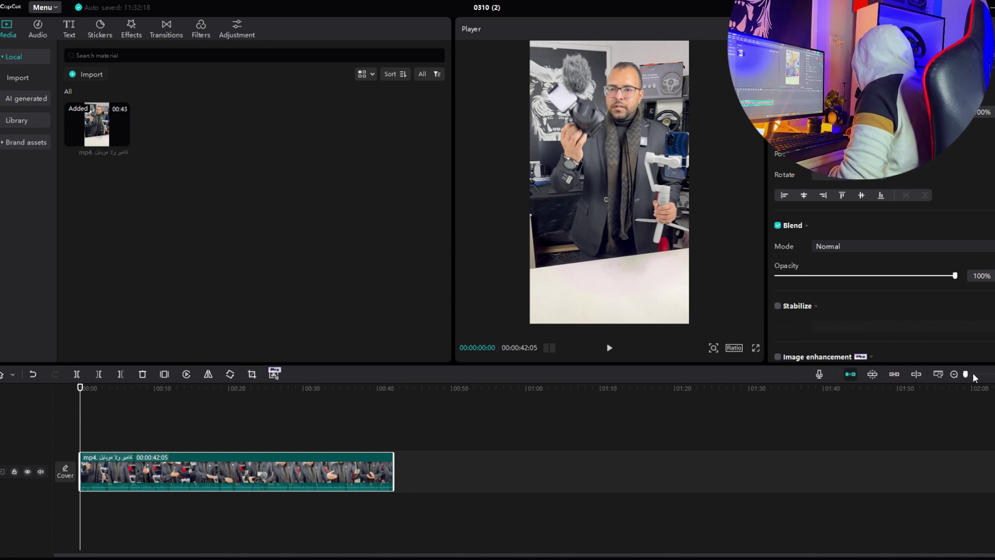
pyautogui.moveTo(966, 374)
pyautogui.mouseDown()
pyautogui.moveTo(979, 374)
pyautogui.moveTo(971, 375)
pyautogui.mouseUp()
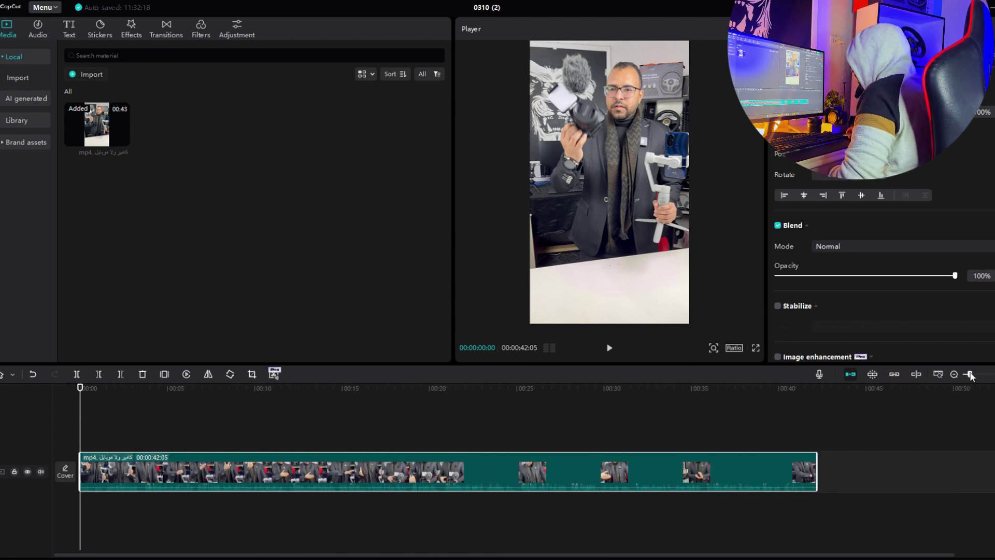
# Split the main clip at 00:00:05:11 and delete the part before the cut.
pyautogui.moveTo(86, 397); pyautogui.dragTo(41, 468)
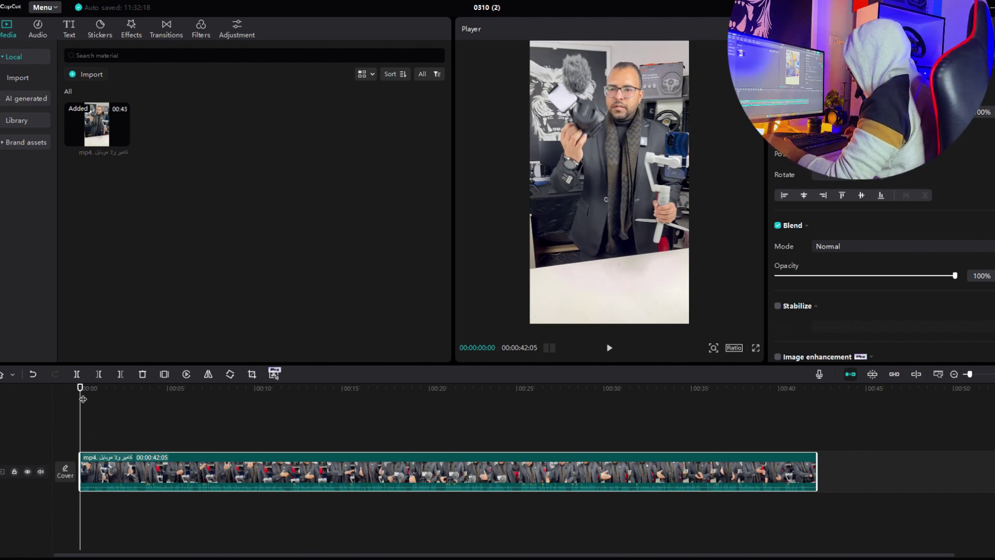
pyautogui.moveTo(85, 395); pyautogui.dragTo(174, 397)
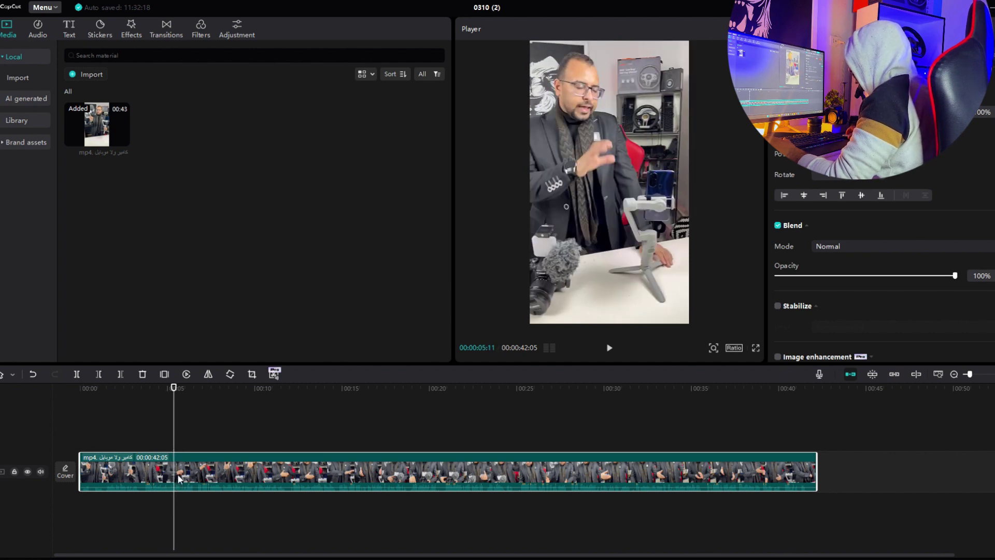
pyautogui.click(123, 475)
pyautogui.press('Delete')
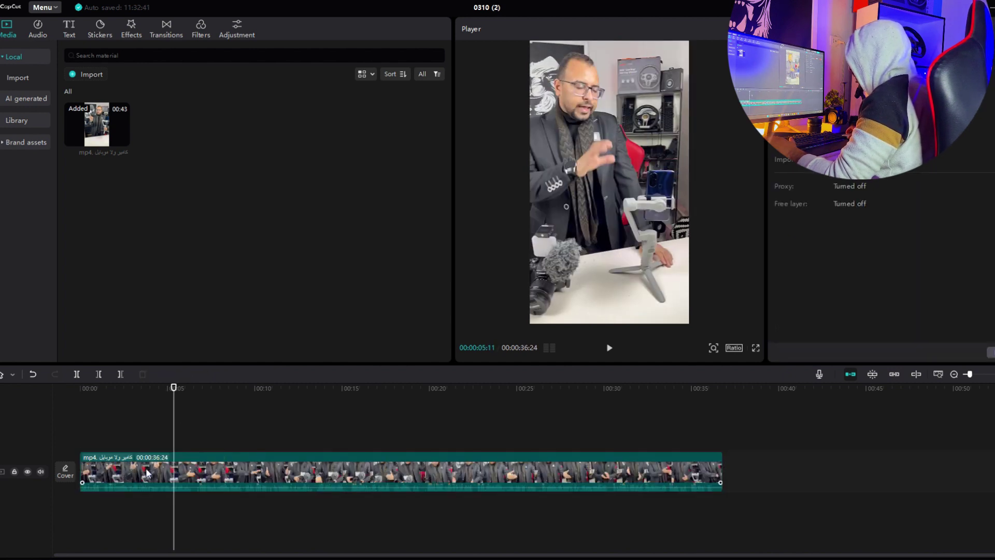
# Review the list of timeline keyboard shortcuts and close it.
pyautogui.click(244, 469)
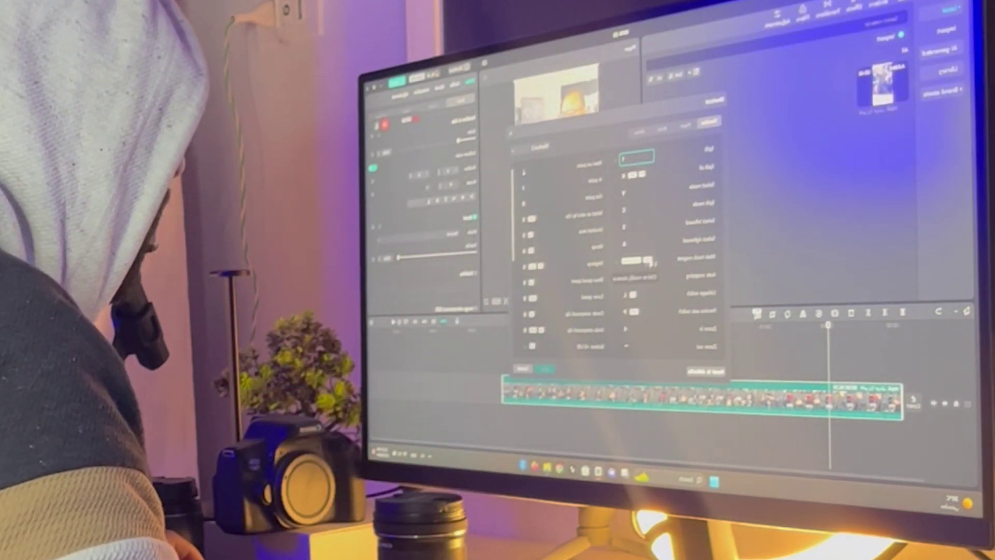
pyautogui.scroll(-1, 648, 276)
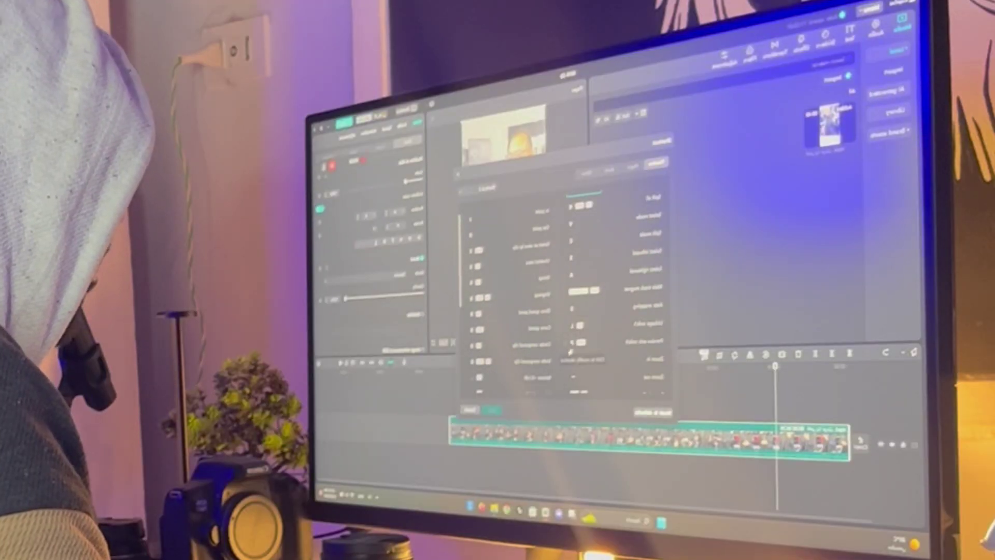
pyautogui.scroll(-2, 619, 339)
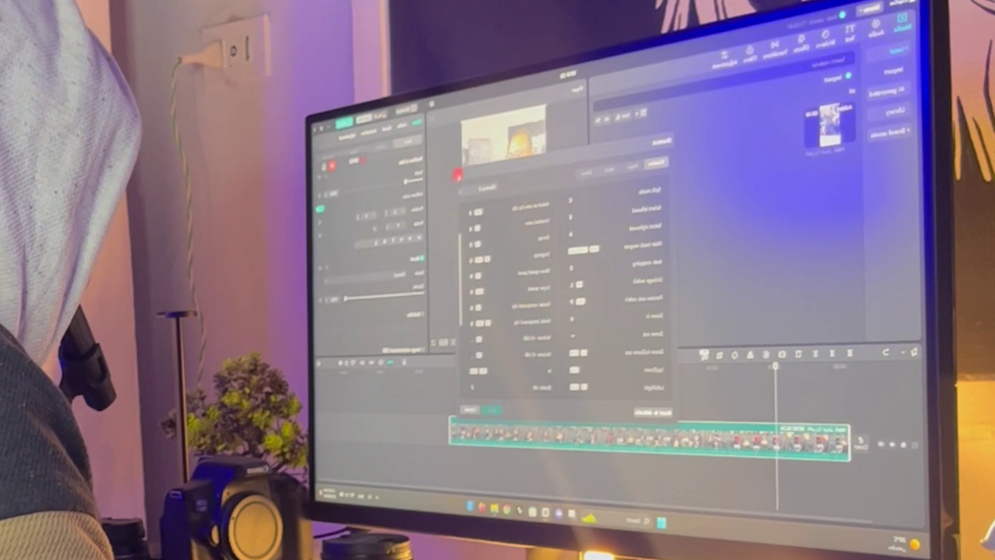
pyautogui.press('Escape')
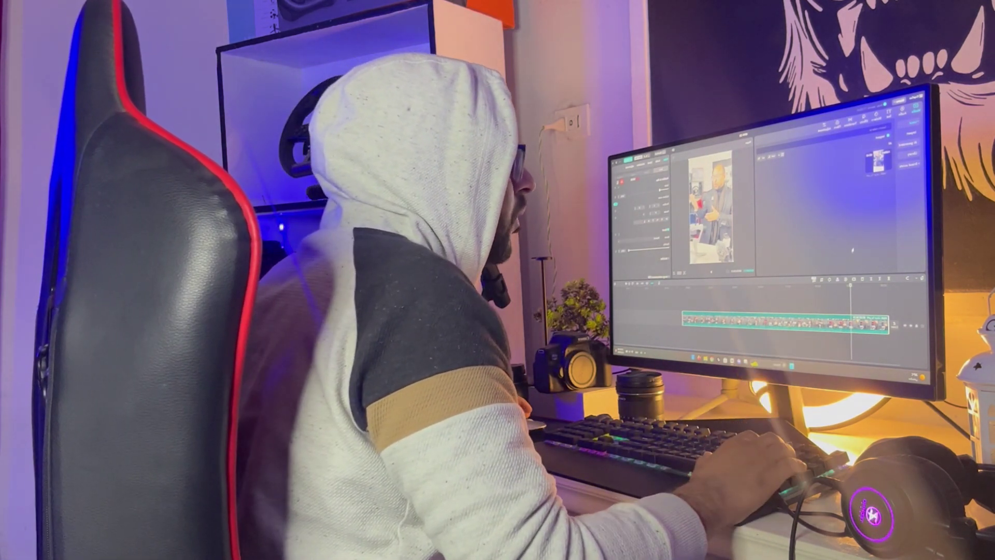
# Split the main clip at 00:00:33:01 and delete everything after the cut.
pyautogui.click(899, 294)
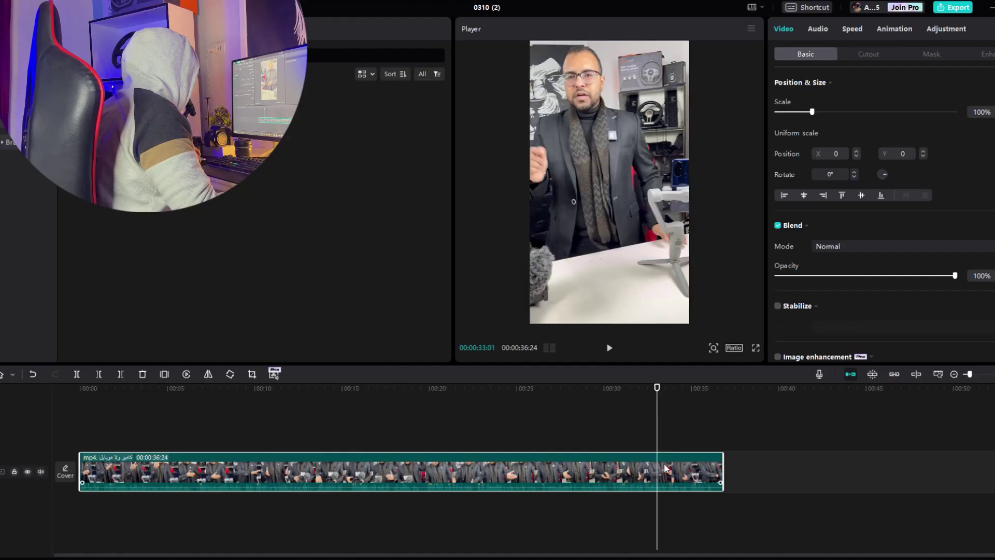
pyautogui.hotkey('ctrl', 'b')
pyautogui.press('Delete')
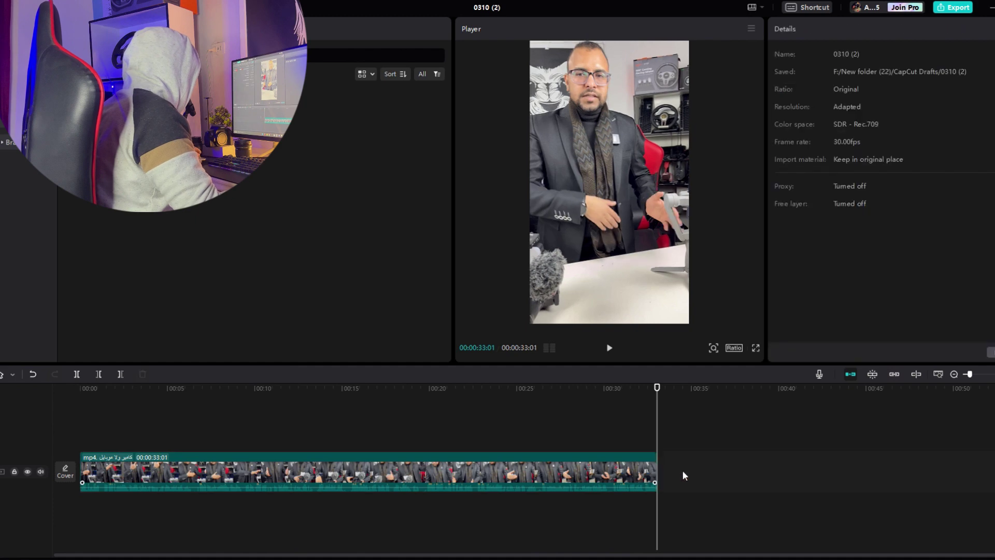
# Cut out the section of the main clip between 00:00:11:08 and 00:00:13:14.
pyautogui.moveTo(657, 389); pyautogui.dragTo(80, 394)
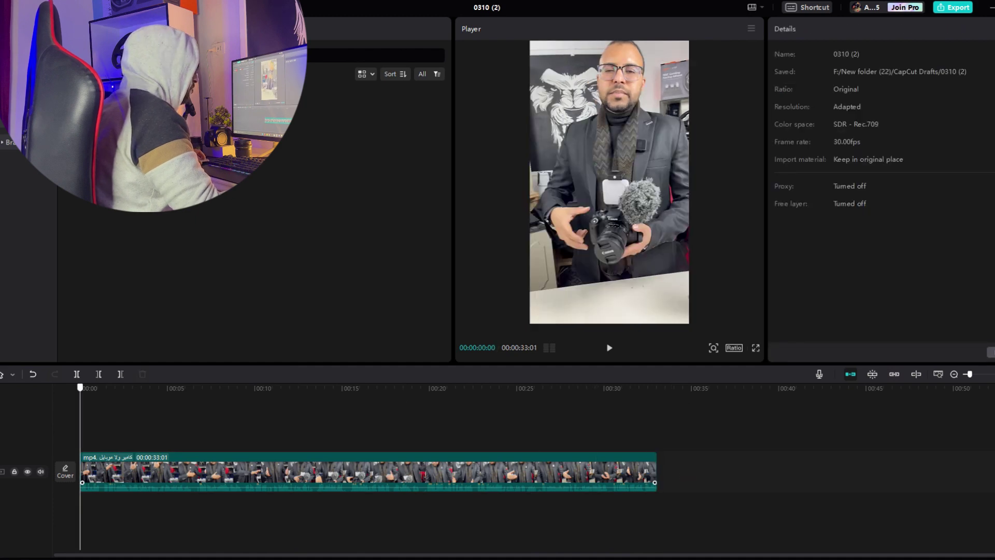
pyautogui.moveTo(35, 442); pyautogui.dragTo(631, 478)
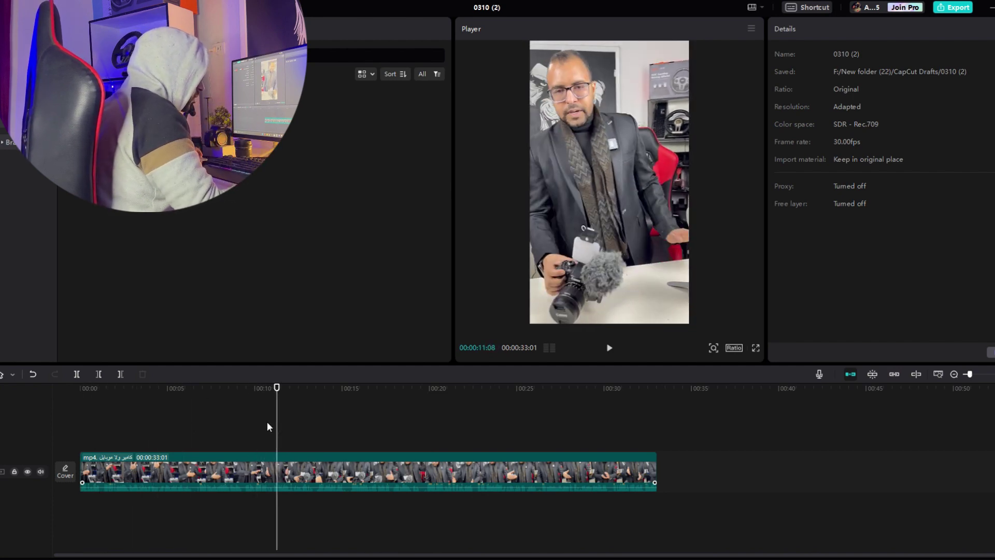
pyautogui.click(279, 475)
pyautogui.hotkey('ctrl', 'b')
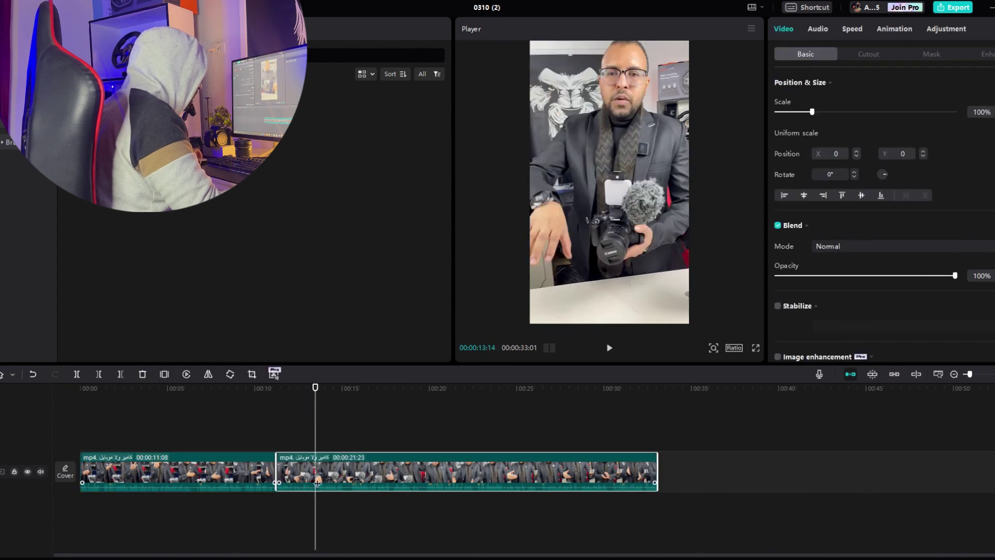
pyautogui.click(301, 474)
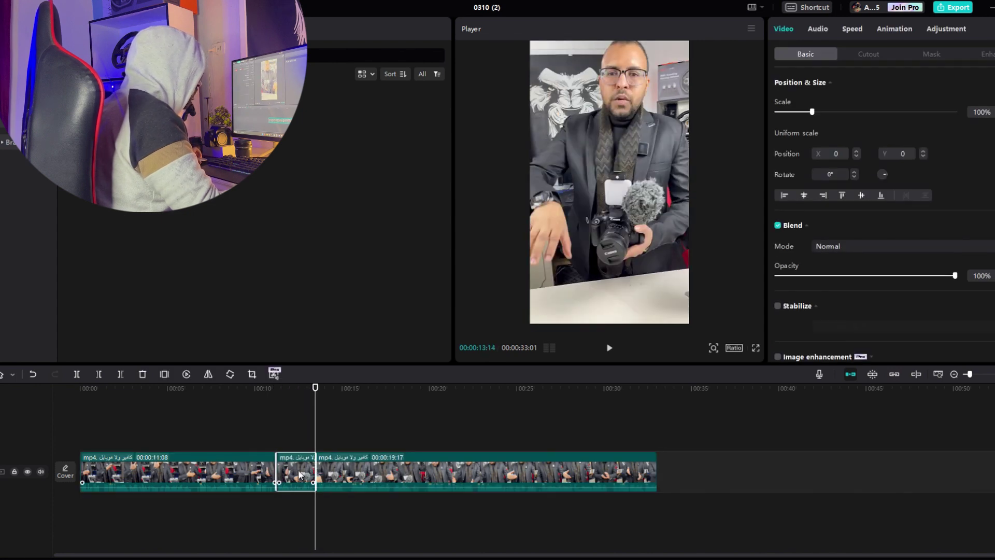
pyautogui.press('Delete')
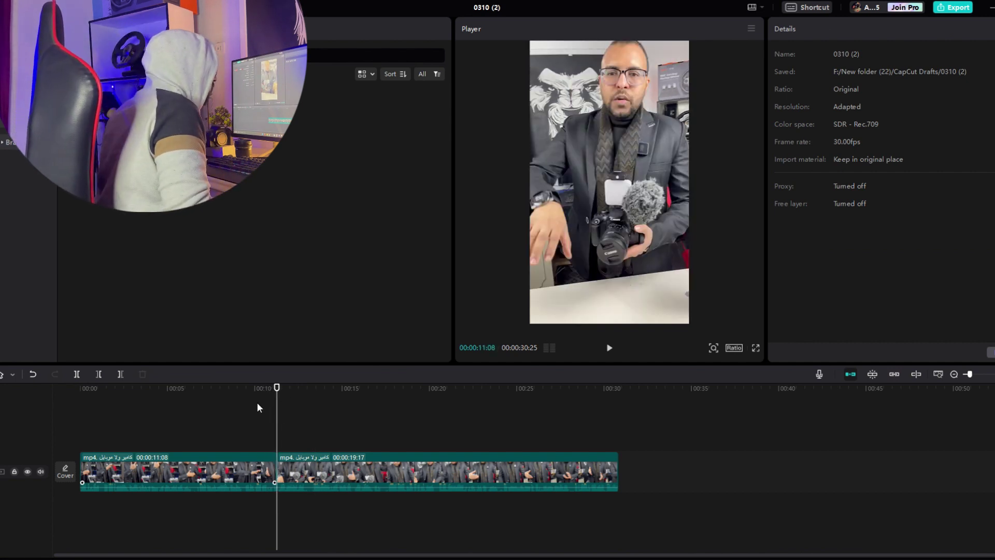
# Import the green-screen subscribe video and the Palestine flag PNG, placing the flag above the main clip at the timeline start.
pyautogui.moveTo(278, 391); pyautogui.dragTo(81, 390)
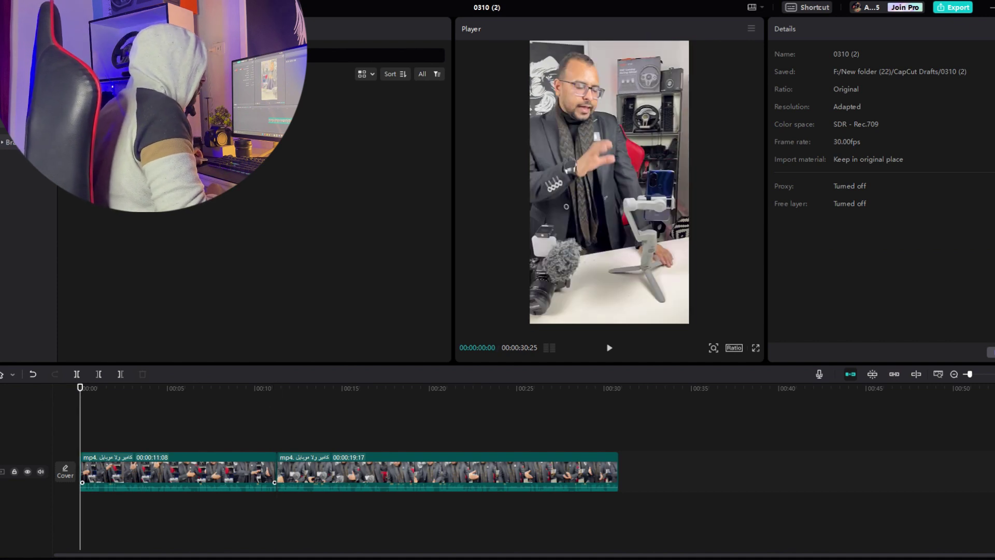
pyautogui.click(153, 475)
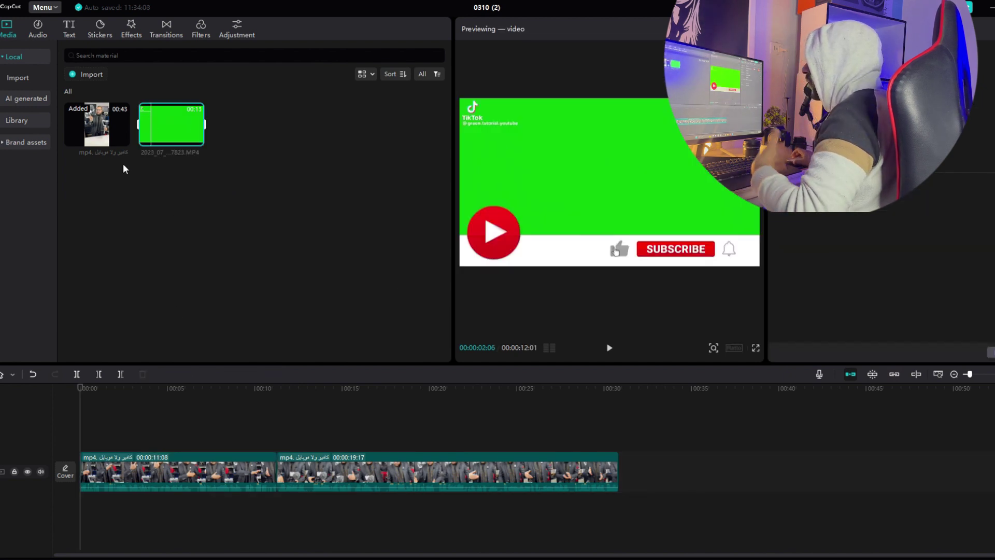
pyautogui.click(71, 75)
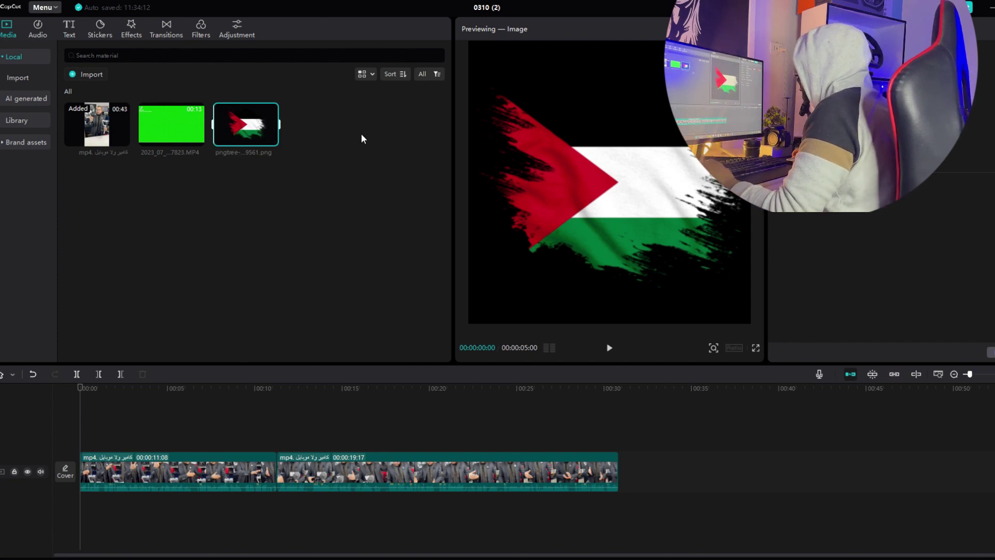
pyautogui.moveTo(259, 139); pyautogui.dragTo(131, 425)
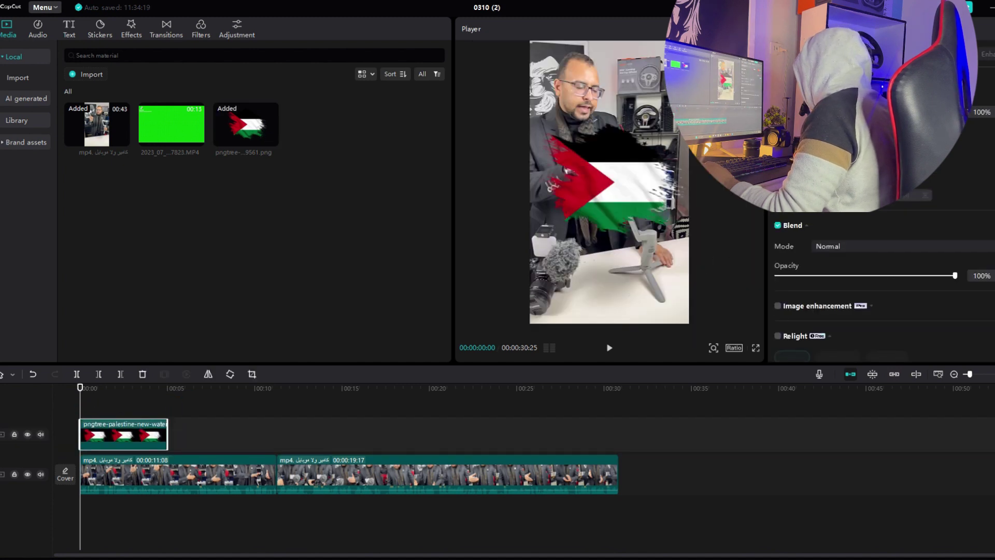
# Scale the flag overlay to 24% and move it to the frame's upper-right corner, at about X 819, Y 1731.
pyautogui.scroll(-15, 613, 190)
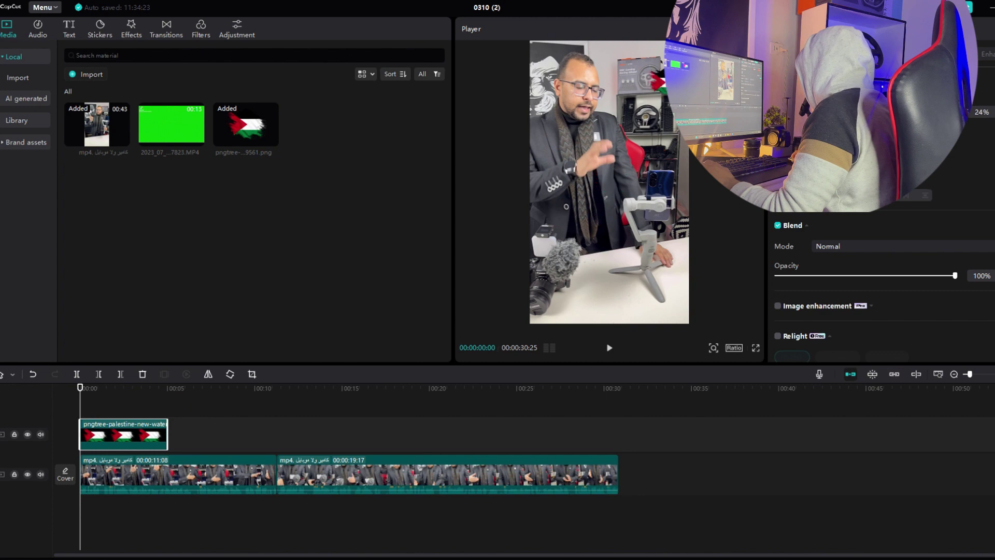
pyautogui.moveTo(671, 89); pyautogui.dragTo(676, 61)
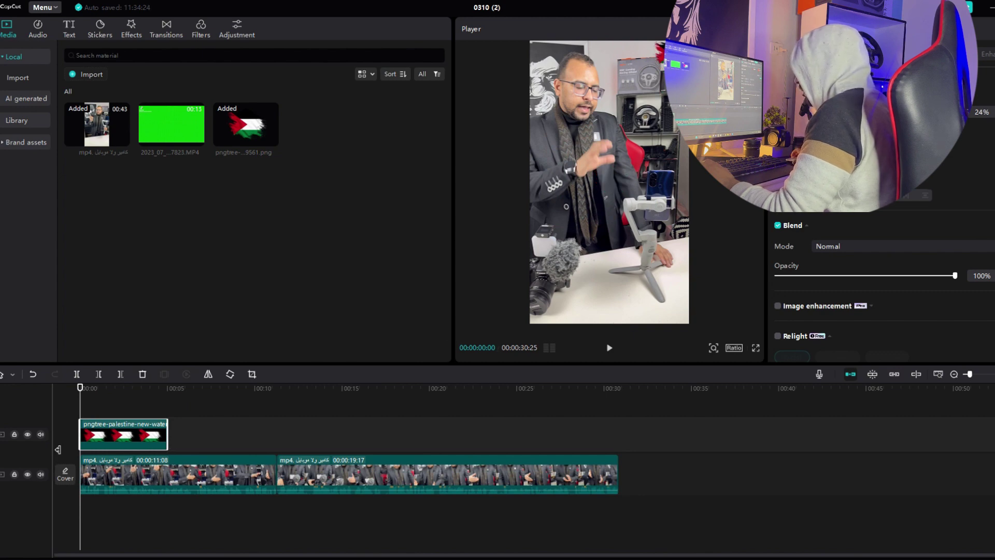
pyautogui.moveTo(83, 389); pyautogui.dragTo(104, 392)
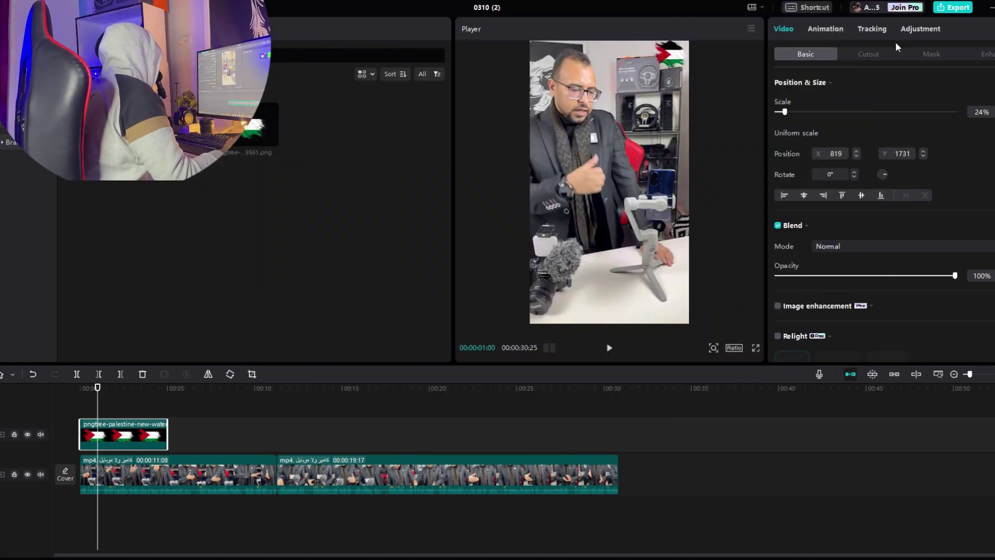
# Apply Fade In and Fade Out animations to the flag overlay, with a 1.2 s fade-in and a lengthened fade-out.
pyautogui.click(829, 30)
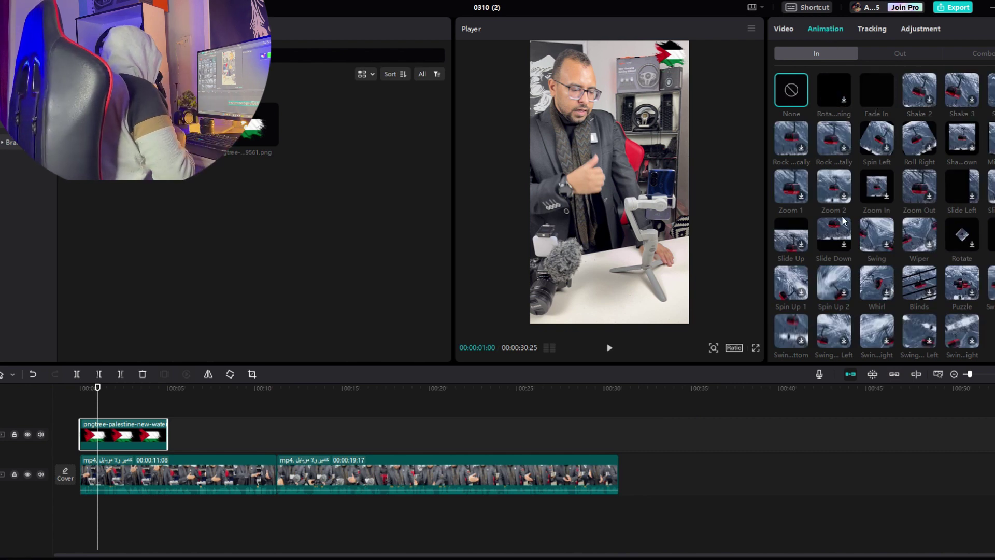
pyautogui.scroll(-1, 871, 98)
pyautogui.click(873, 97)
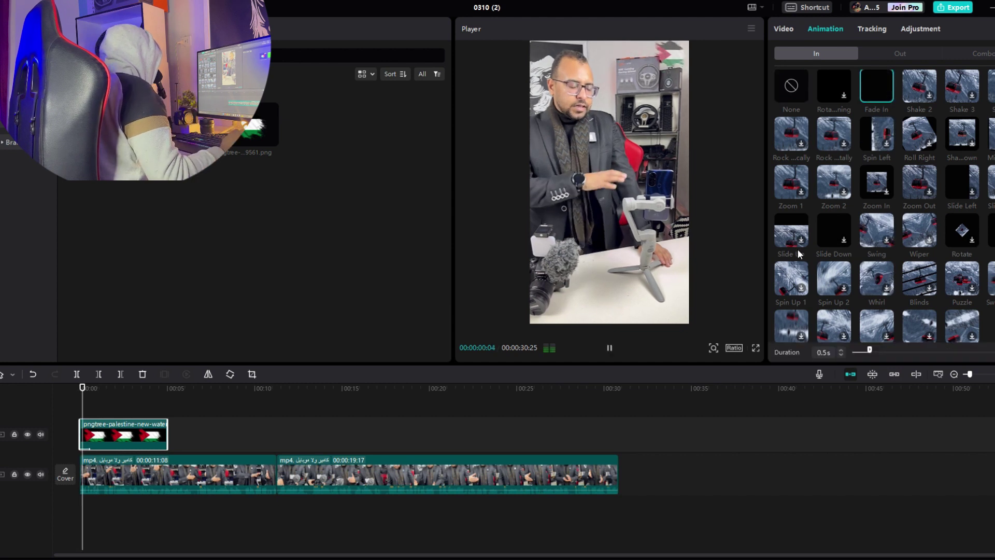
pyautogui.click(885, 54)
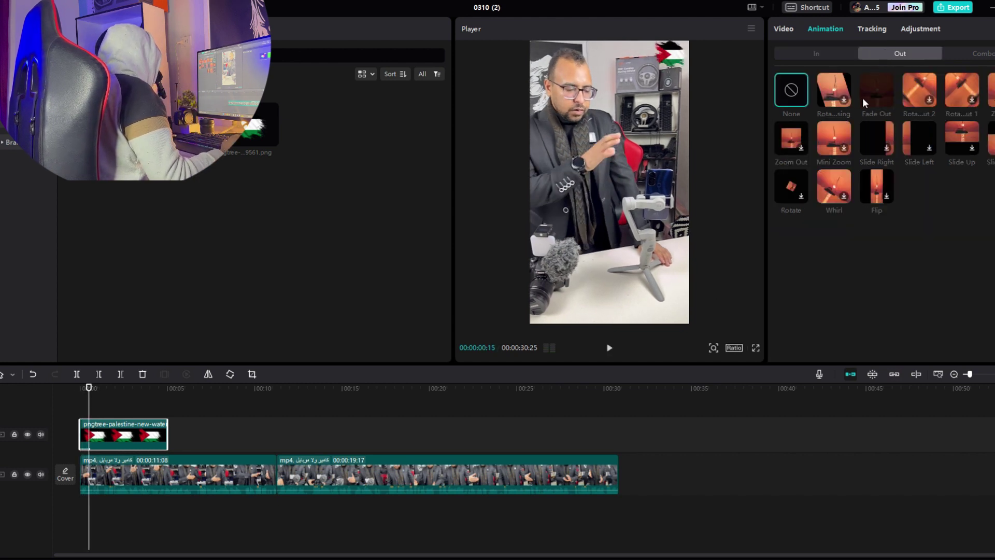
pyautogui.click(871, 100)
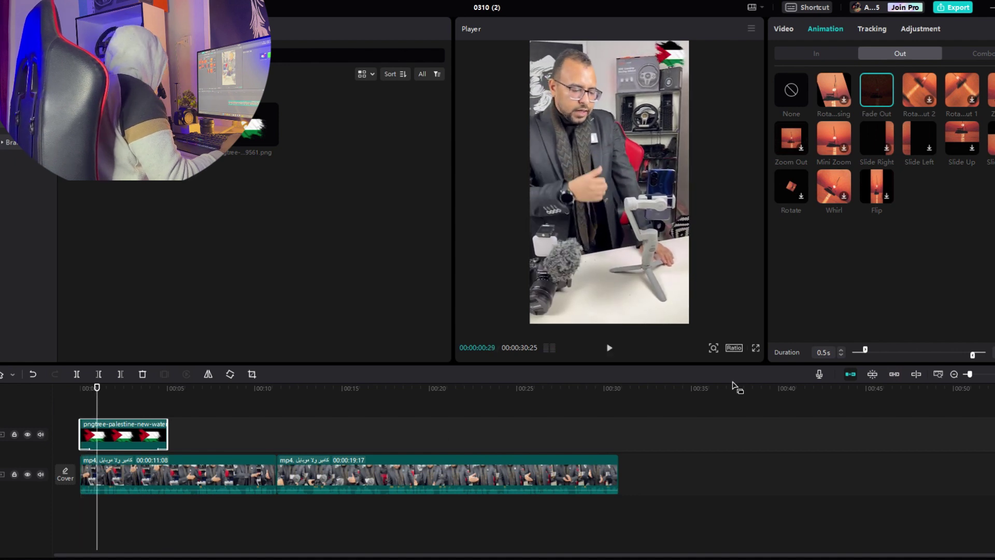
pyautogui.click(885, 350)
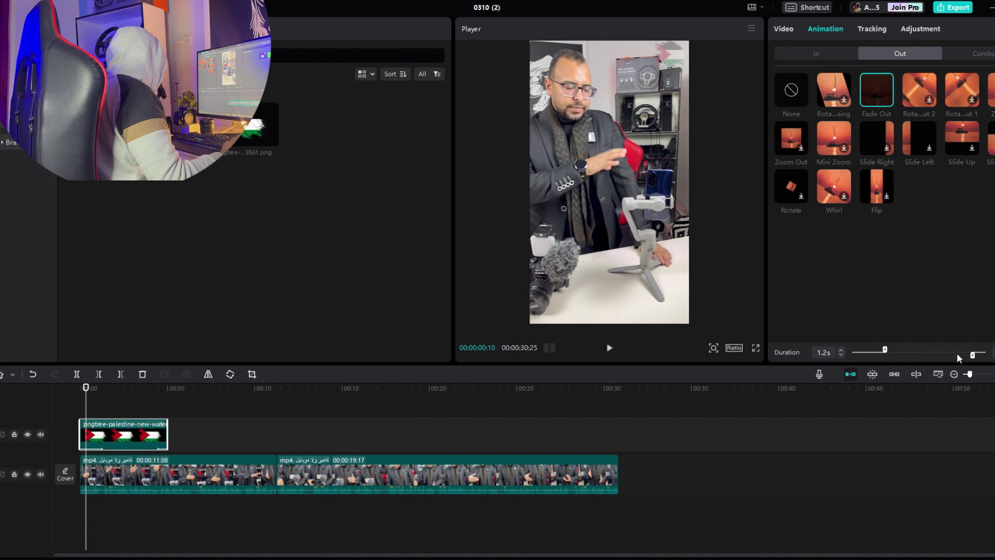
pyautogui.moveTo(957, 356); pyautogui.dragTo(947, 357)
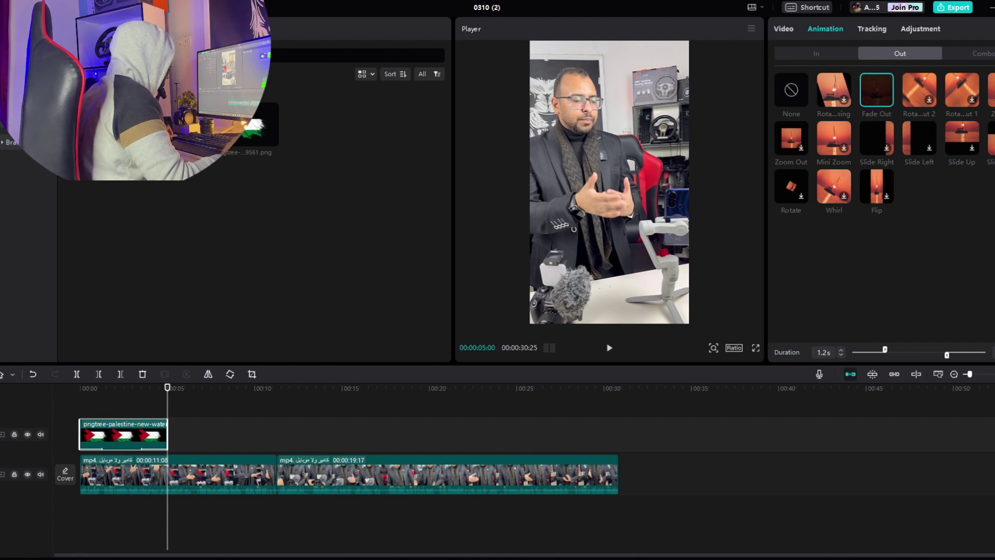
# Place the green-screen subscribe video on the overlay track after the flag, starting at about 6 seconds, and preview it.
pyautogui.moveTo(181, 124); pyautogui.dragTo(218, 478)
pyautogui.moveTo(171, 395); pyautogui.dragTo(269, 420)
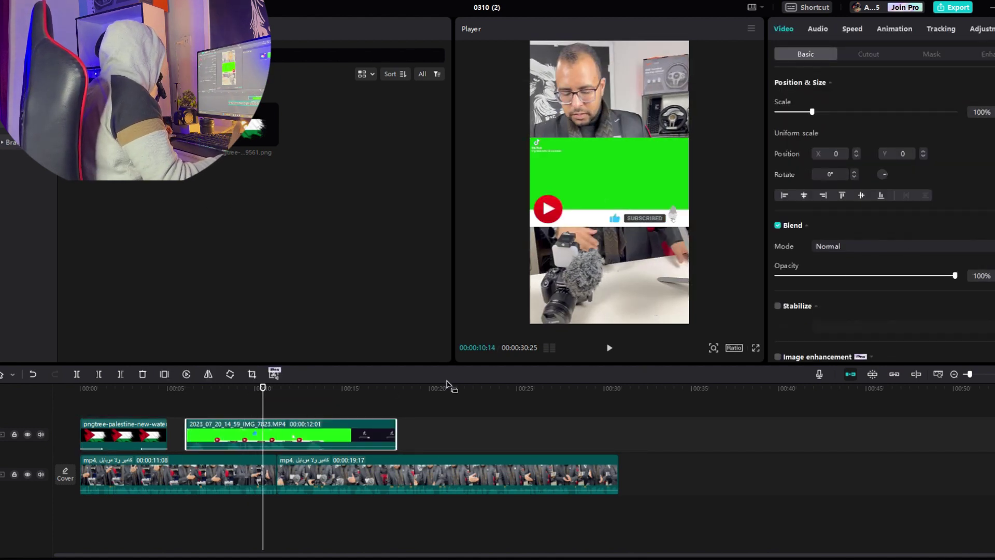
# Key out the subscribe overlay's green with chroma key strength and shadow at 100, and move the overlay to the frame's lower edge.
pyautogui.click(870, 54)
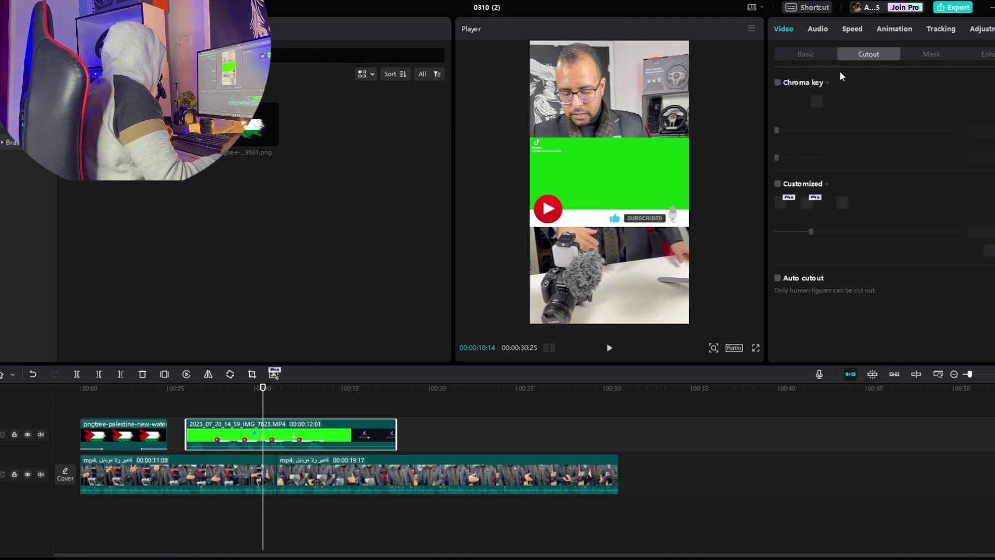
pyautogui.click(779, 83)
pyautogui.click(818, 103)
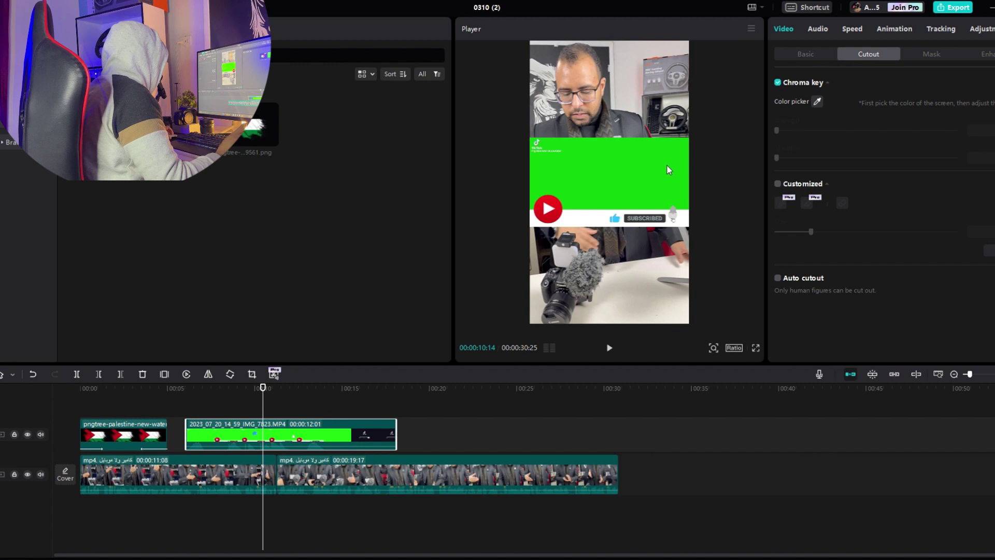
pyautogui.click(679, 168)
pyautogui.moveTo(778, 130); pyautogui.dragTo(969, 136)
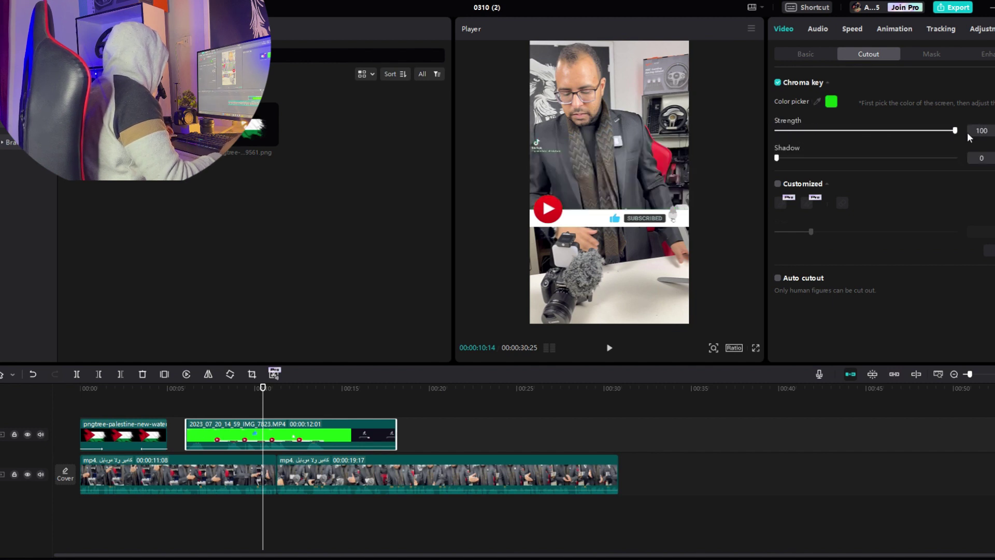
pyautogui.moveTo(796, 159); pyautogui.dragTo(964, 158)
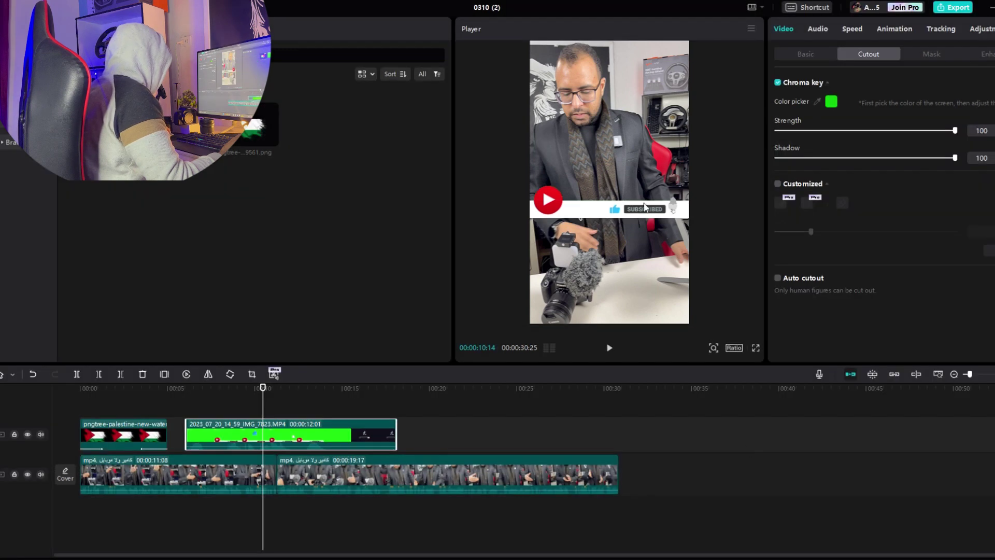
pyautogui.moveTo(645, 213); pyautogui.dragTo(641, 318)
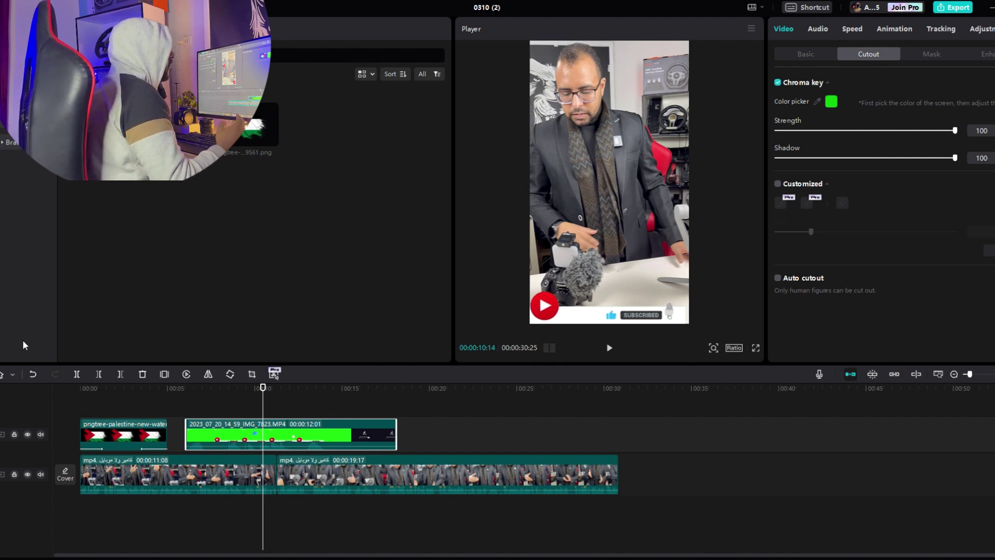
# Return the playhead to the timeline start and show the favorite tracks in the music library.
pyautogui.moveTo(264, 395); pyautogui.dragTo(17, 406)
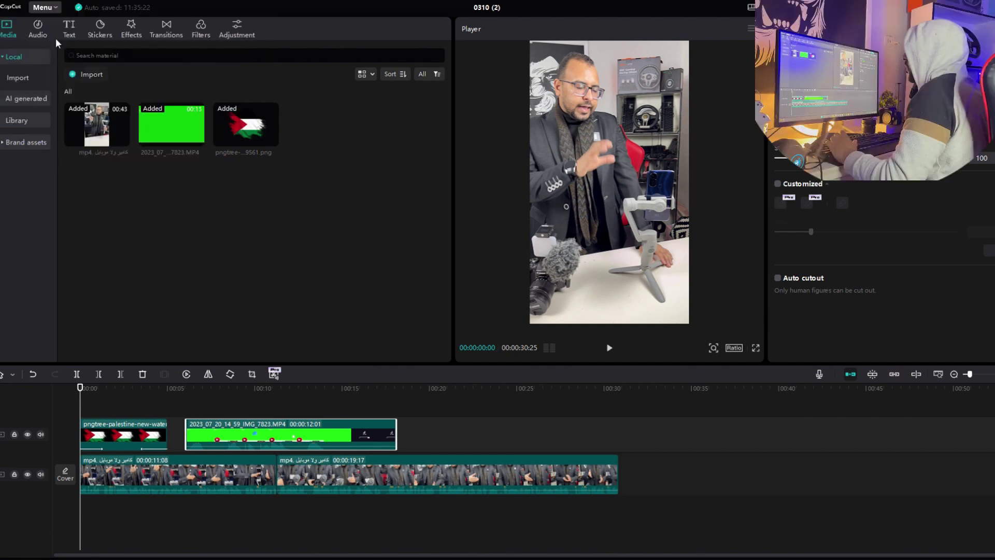
pyautogui.click(38, 29)
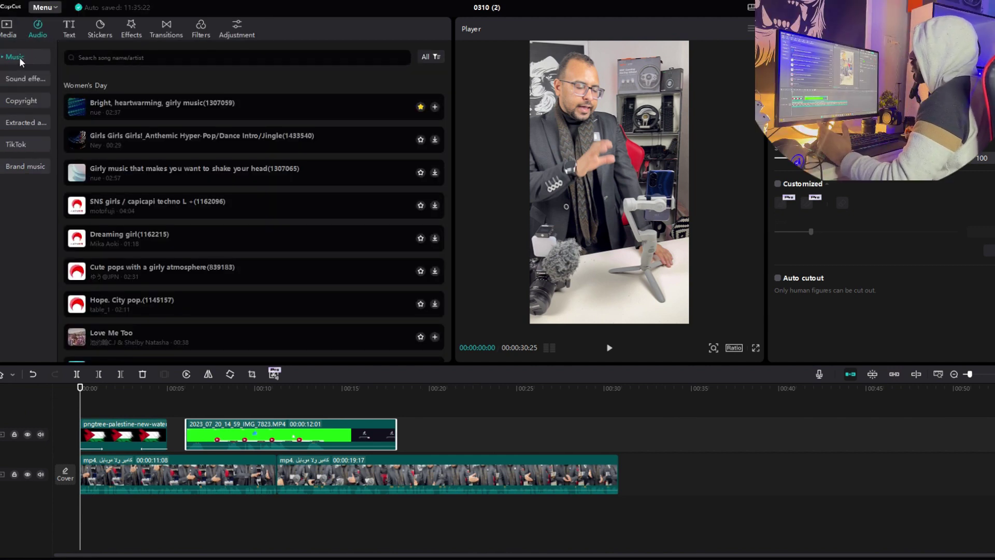
pyautogui.click(19, 57)
pyautogui.click(30, 79)
pyautogui.click(30, 56)
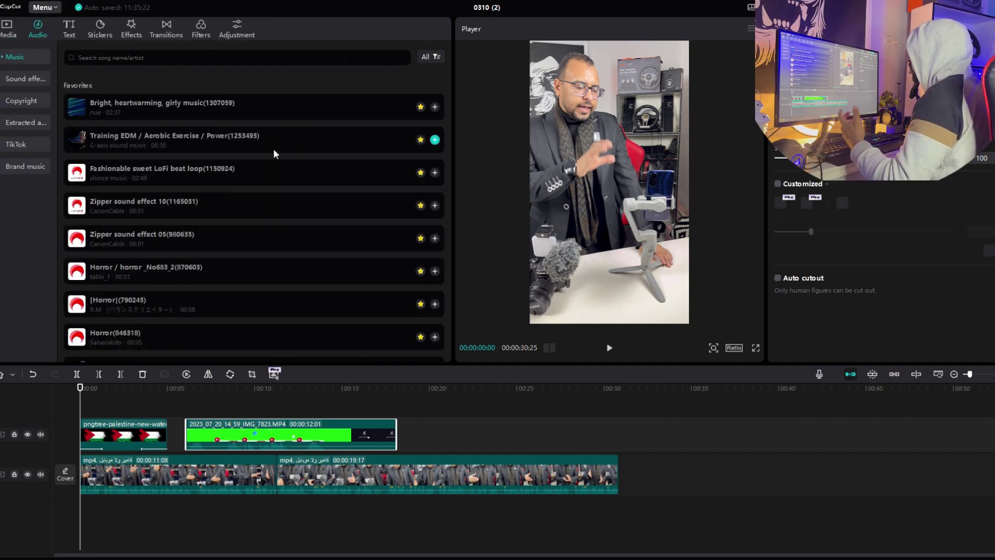
# Try the "Bright, heartwarming, girly music" track beneath the main clip at the timeline start and delete it.
pyautogui.moveTo(366, 110); pyautogui.dragTo(386, 265)
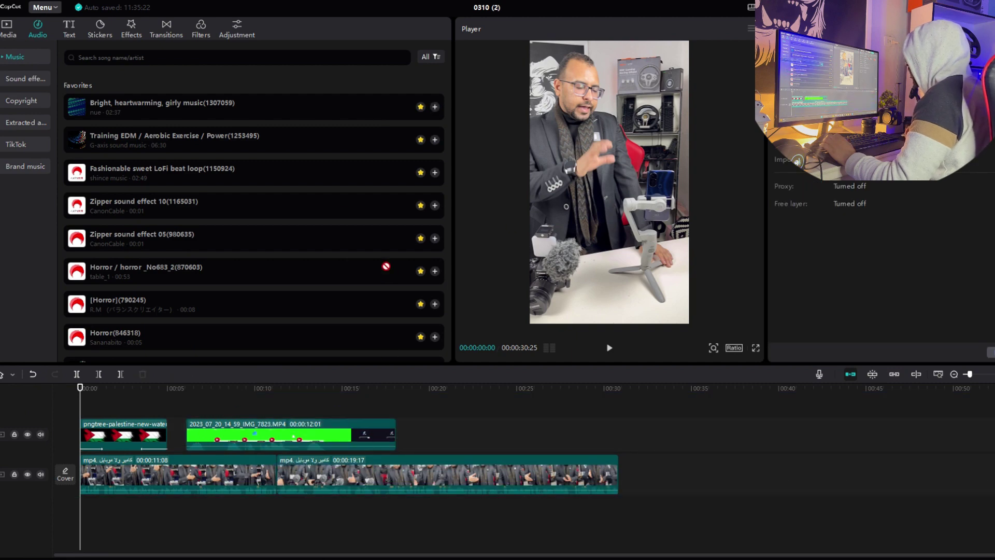
pyautogui.moveTo(374, 388); pyautogui.dragTo(132, 518)
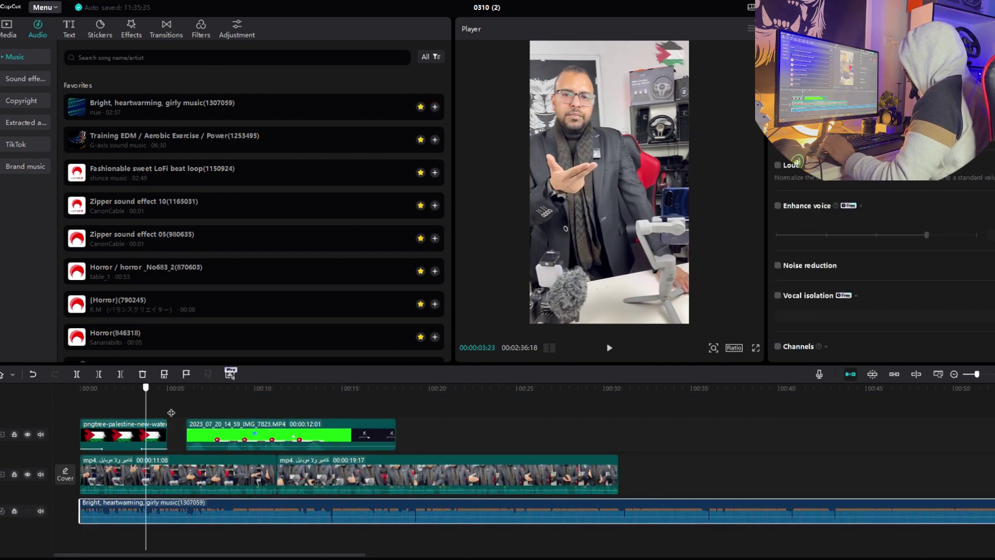
pyautogui.press('Delete')
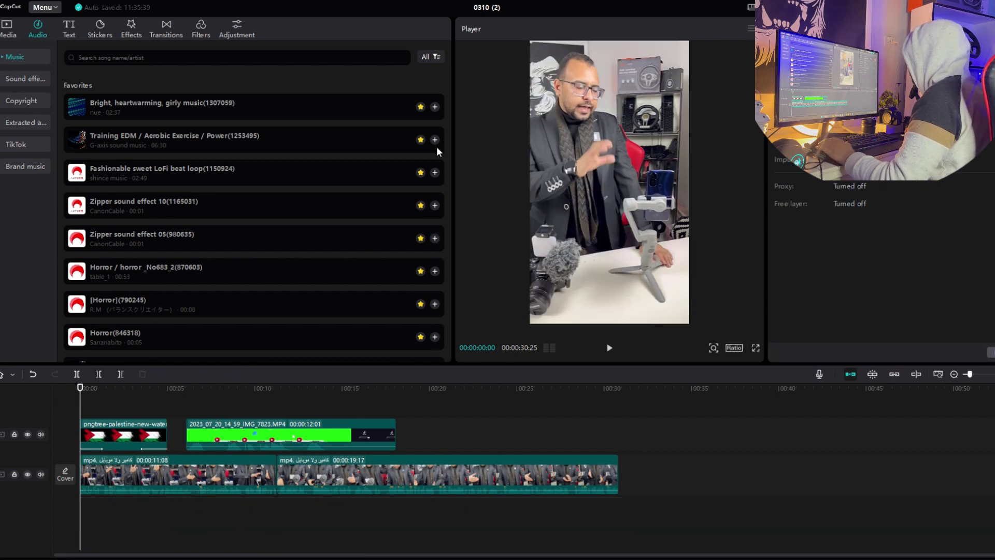
# Preview the "Bright, heartwarming, girly music" track in the library and remove it from the favorites.
pyautogui.click(378, 107)
pyautogui.moveTo(147, 356); pyautogui.dragTo(177, 354)
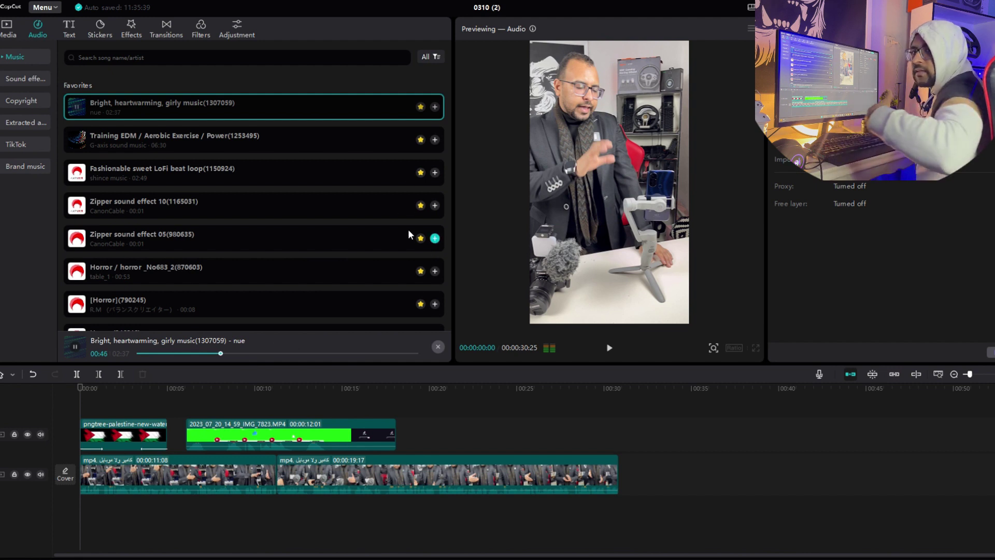
pyautogui.click(421, 107)
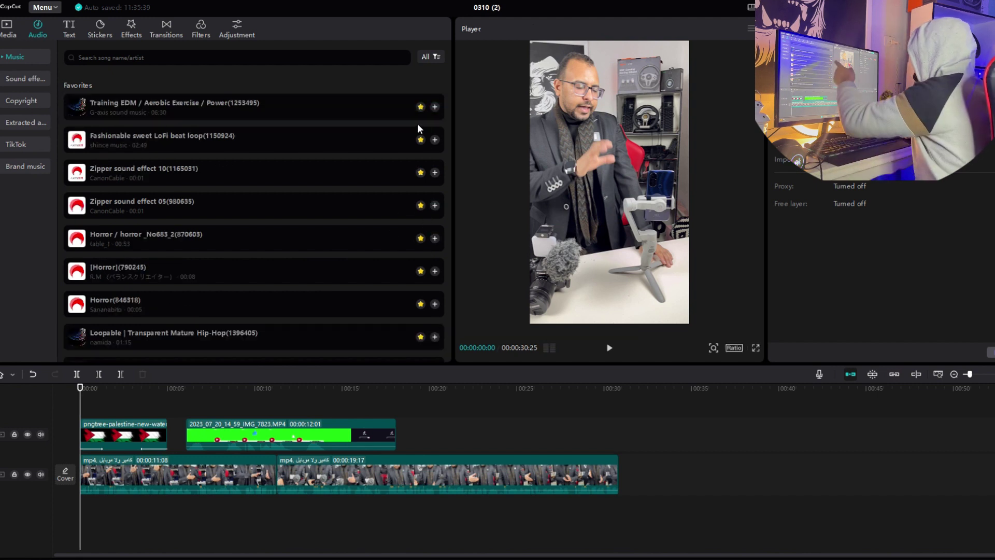
# Add the "Training EDM / Aerobic Exercise / Power" track beneath the main clip, starting at the beginning of the timeline.
pyautogui.moveTo(244, 107); pyautogui.dragTo(257, 540)
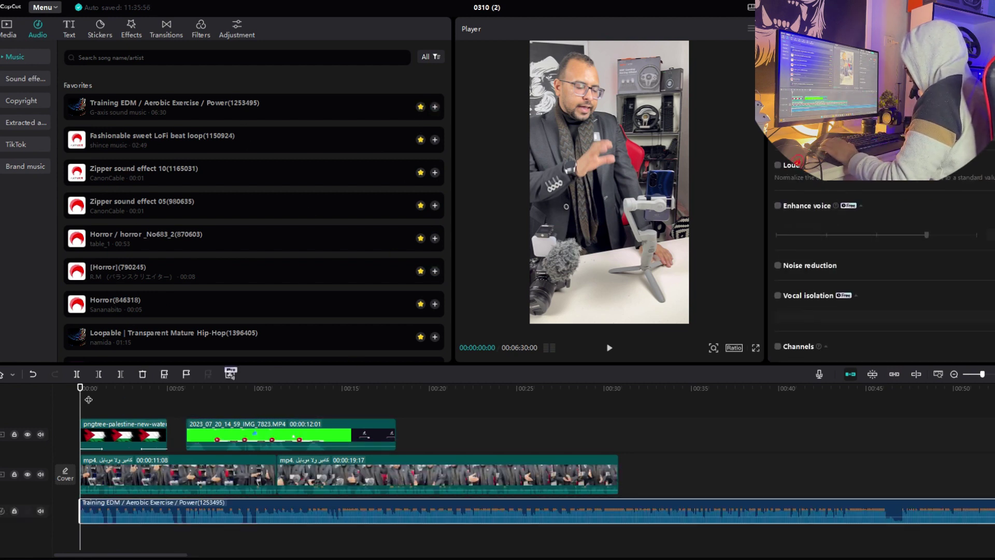
pyautogui.moveTo(84, 393)
pyautogui.mouseDown()
pyautogui.moveTo(119, 393)
pyautogui.moveTo(80, 393)
pyautogui.mouseUp()
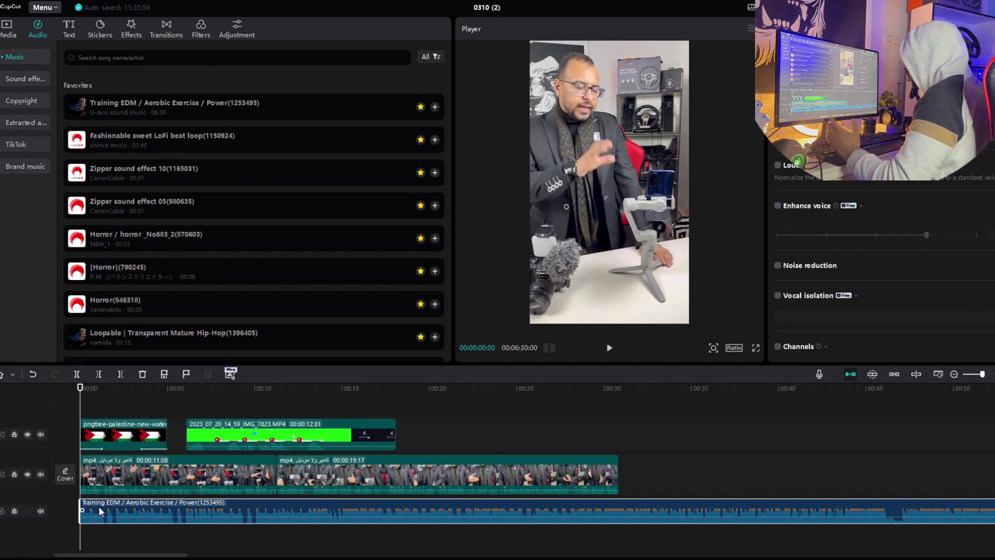
pyautogui.click(113, 533)
pyautogui.click(106, 533)
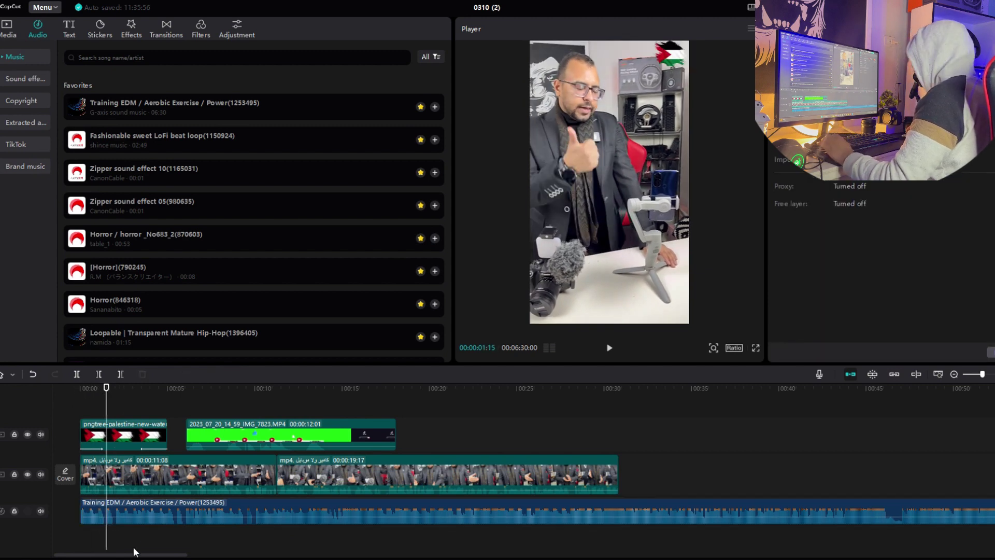
# Set the music track's volume to -11.2 dB, fade-in to 2.1 s and fade-out to 3.0 s, and enable noise reduction.
pyautogui.click(175, 516)
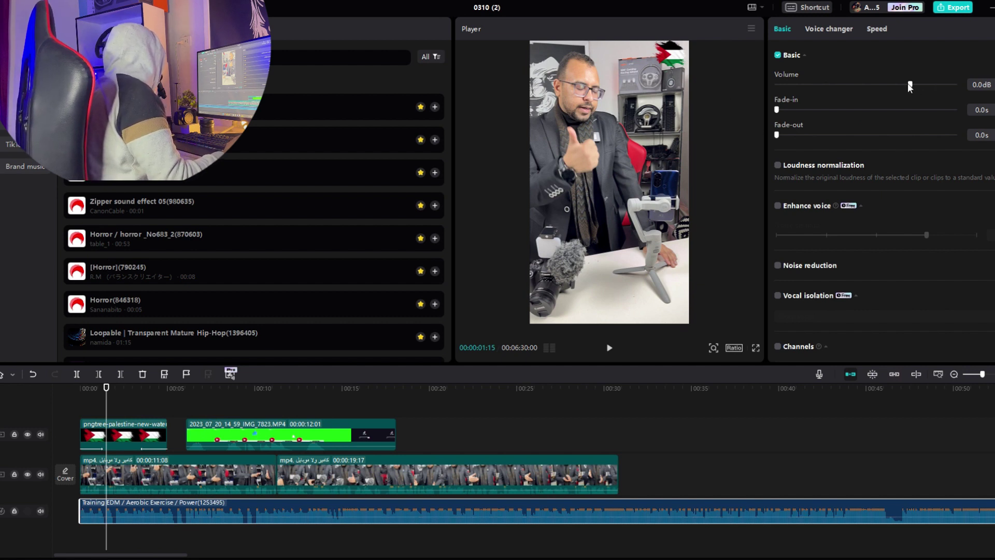
pyautogui.moveTo(910, 86); pyautogui.dragTo(887, 85)
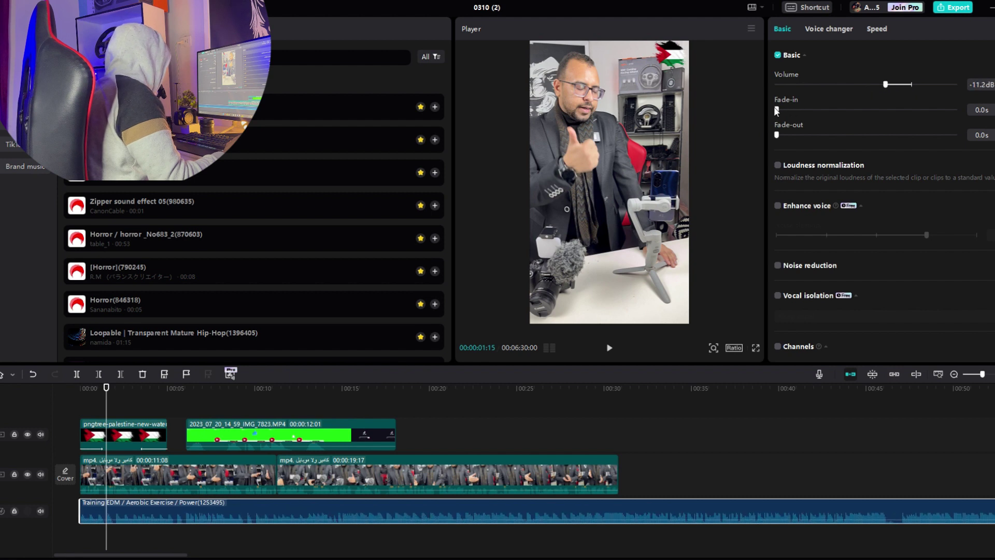
pyautogui.moveTo(855, 118); pyautogui.dragTo(806, 118)
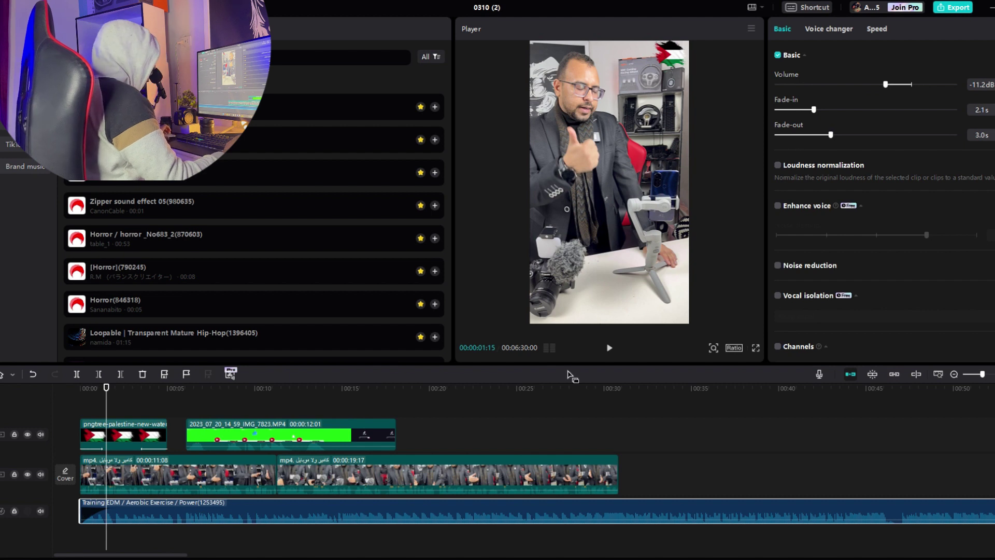
pyautogui.moveTo(174, 520)
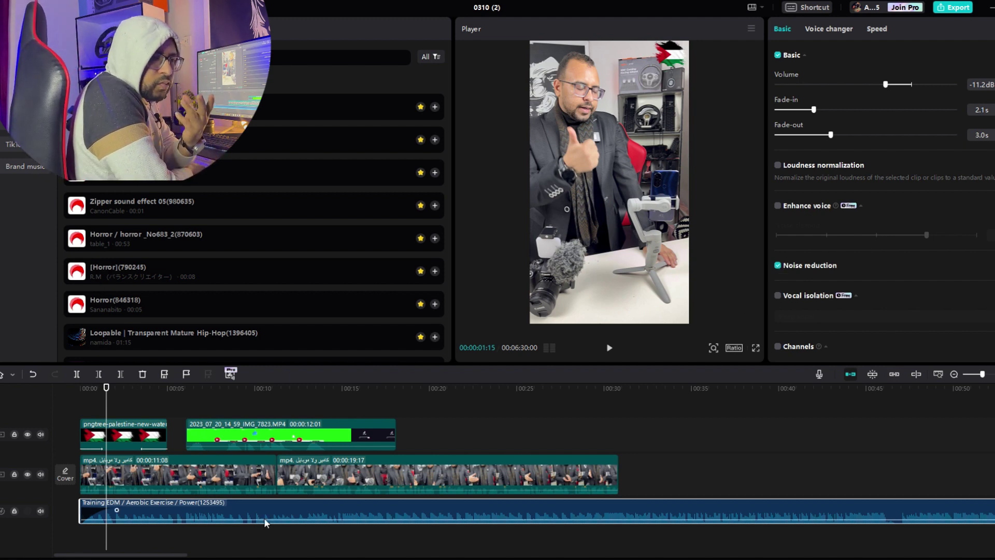
# Enable noise reduction for the audio of the first presenter clip.
pyautogui.click(158, 482)
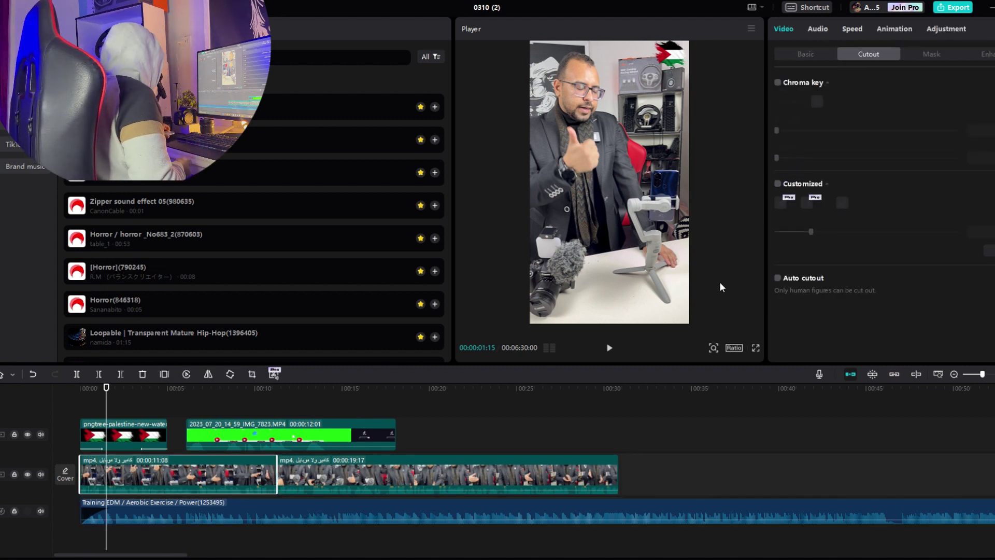
pyautogui.click(817, 27)
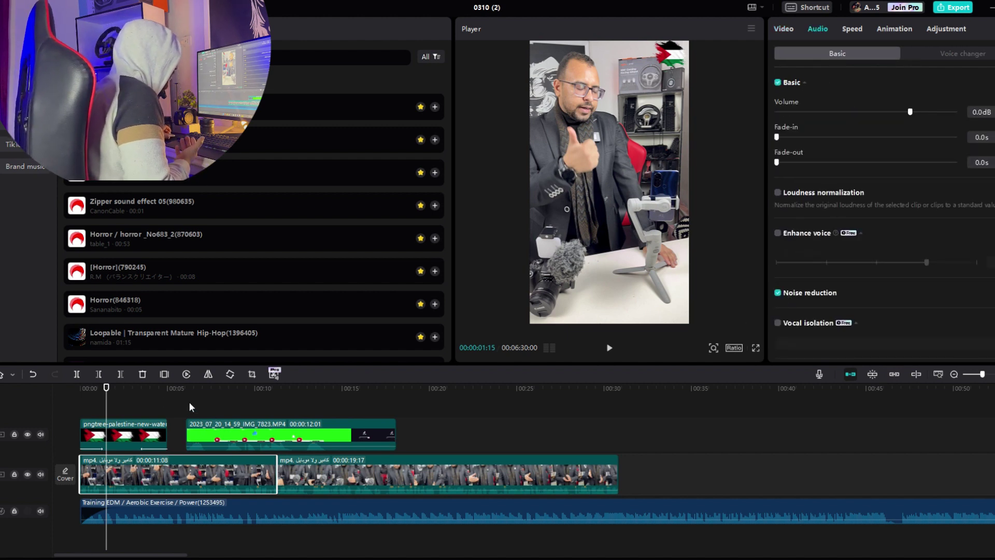
pyautogui.moveTo(107, 393); pyautogui.dragTo(292, 428)
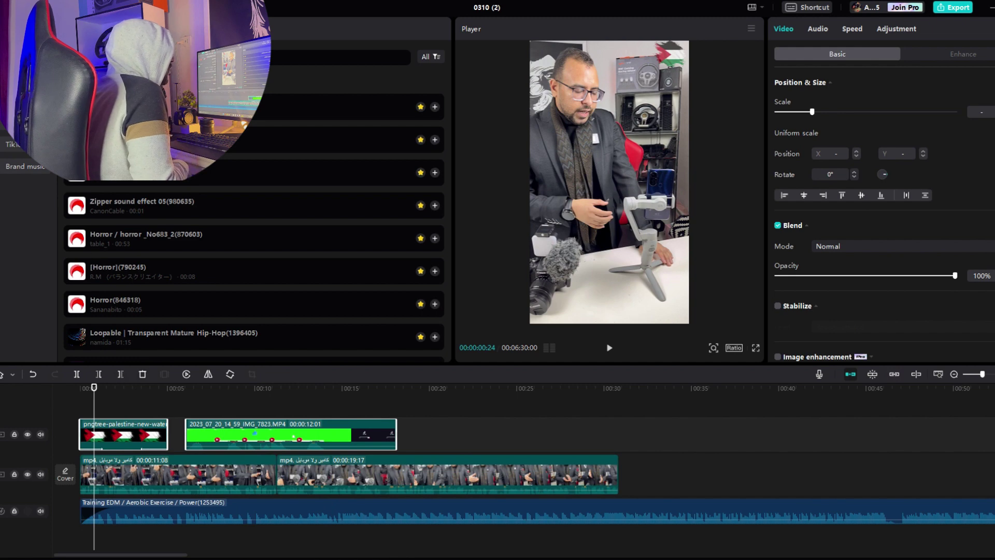
# Preview the "Happy New Year Voice & Sparkling Sound" effect and place it beneath the main clips, starting at about 00:00:10:20.
pyautogui.click(25, 79)
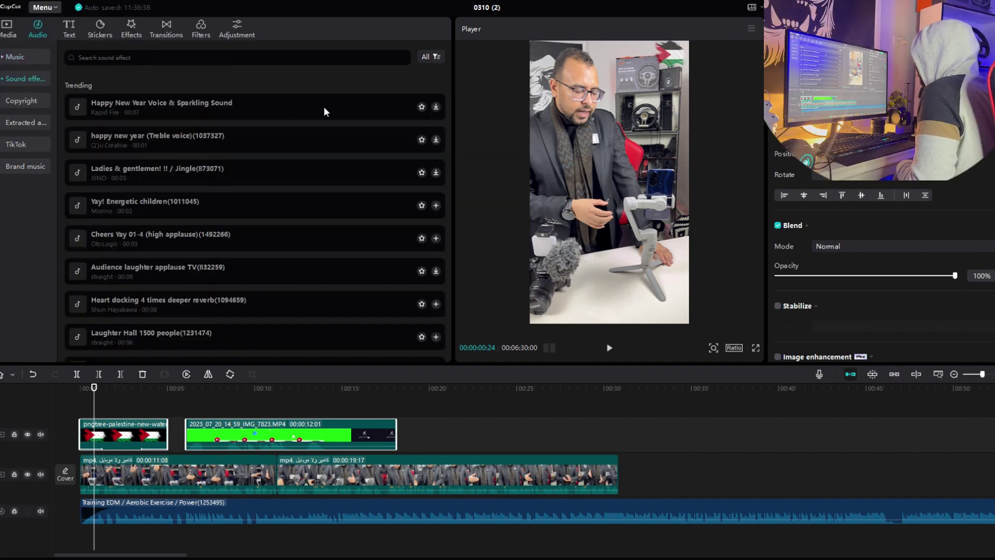
pyautogui.click(287, 111)
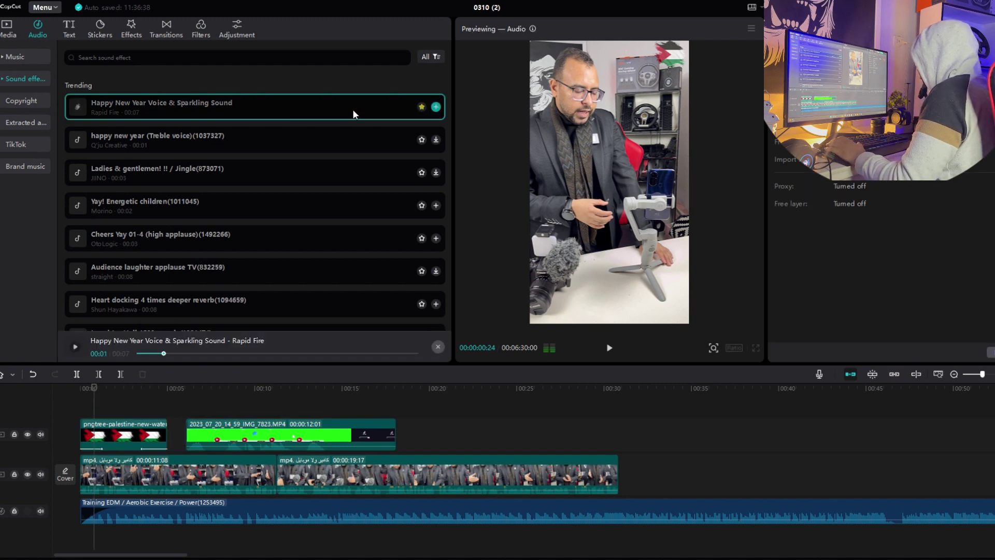
pyautogui.moveTo(353, 114); pyautogui.dragTo(252, 411)
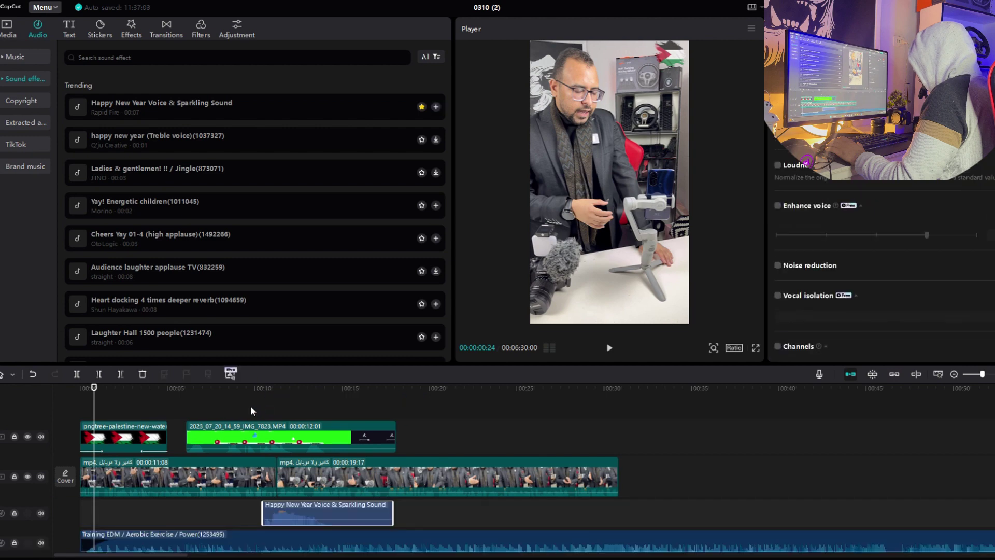
pyautogui.moveTo(99, 397); pyautogui.dragTo(269, 489)
pyautogui.moveTo(322, 525)
pyautogui.mouseDown()
pyautogui.moveTo(282, 525)
pyautogui.moveTo(393, 526)
pyautogui.moveTo(326, 523)
pyautogui.mouseUp()
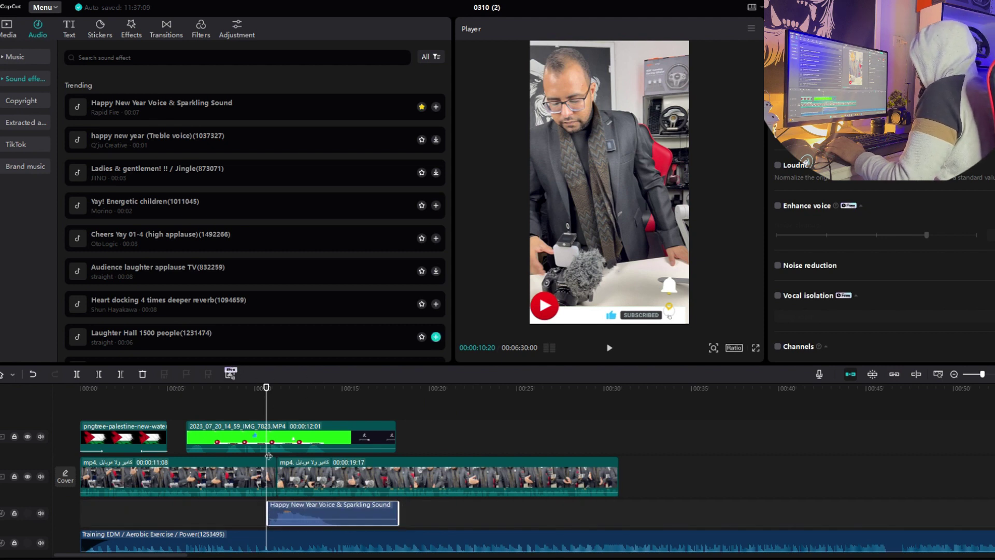
pyautogui.click(280, 401)
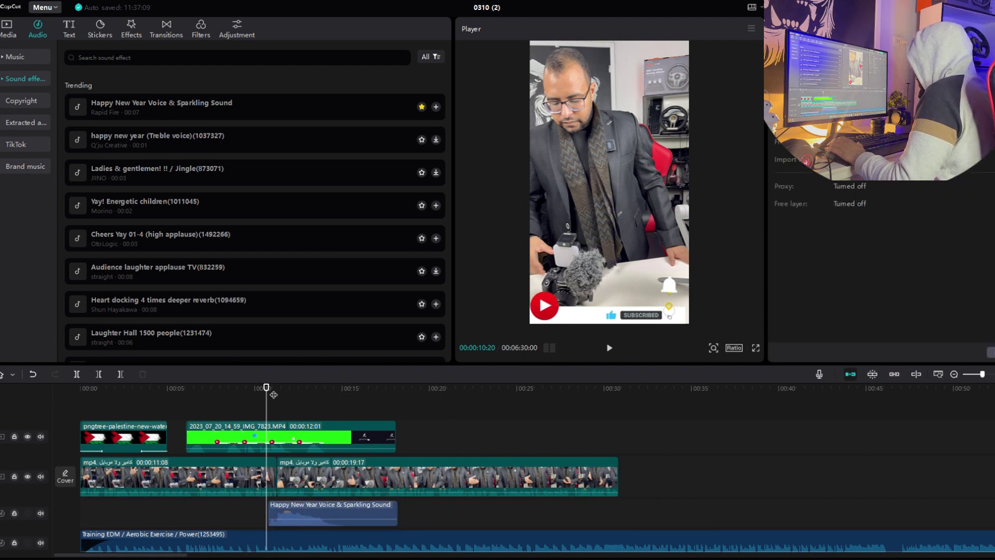
# Add the trending teal rectangular frame sticker above the overlay track, starting at about 20 seconds.
pyautogui.moveTo(274, 396); pyautogui.dragTo(426, 414)
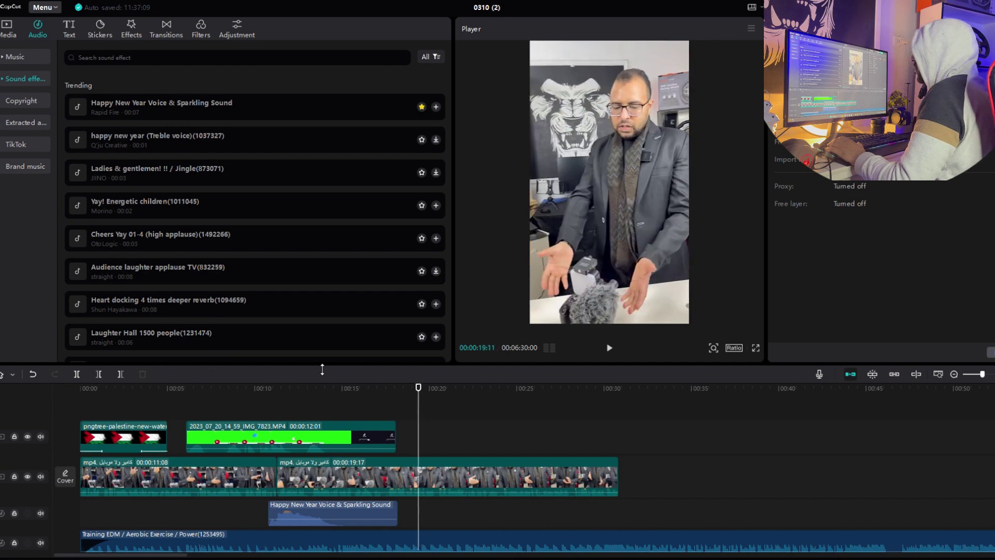
pyautogui.click(100, 29)
pyautogui.scroll(-3, 275, 205)
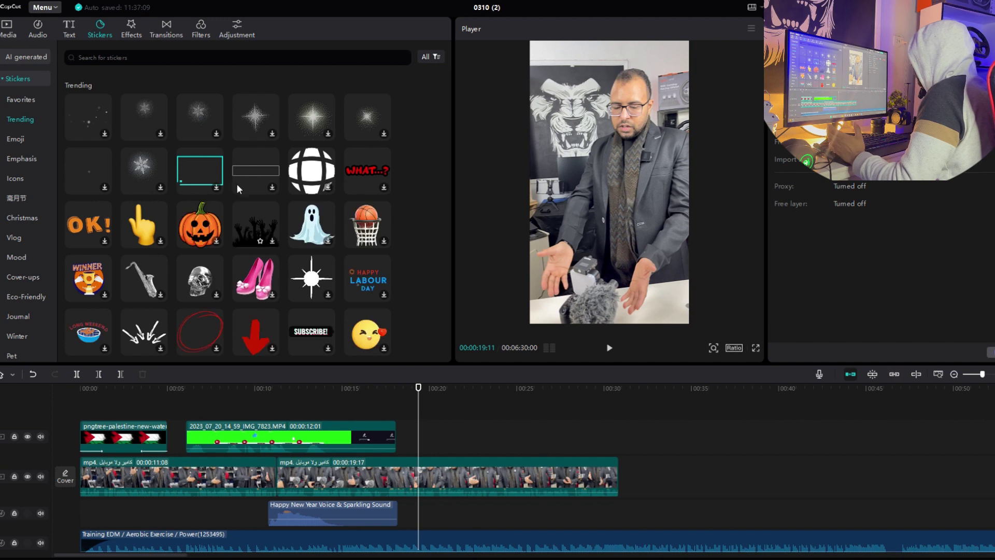
pyautogui.moveTo(311, 229); pyautogui.dragTo(440, 427)
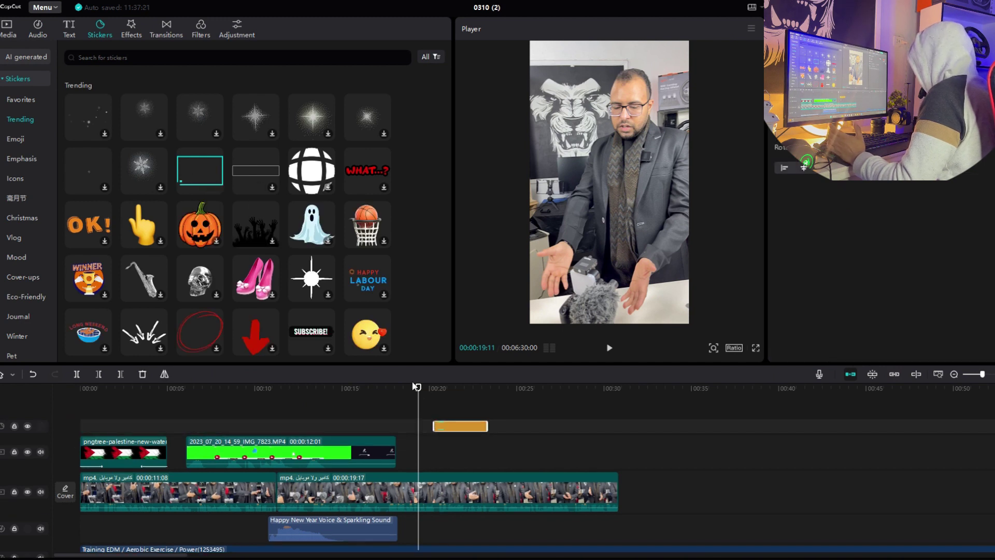
pyautogui.click(455, 390)
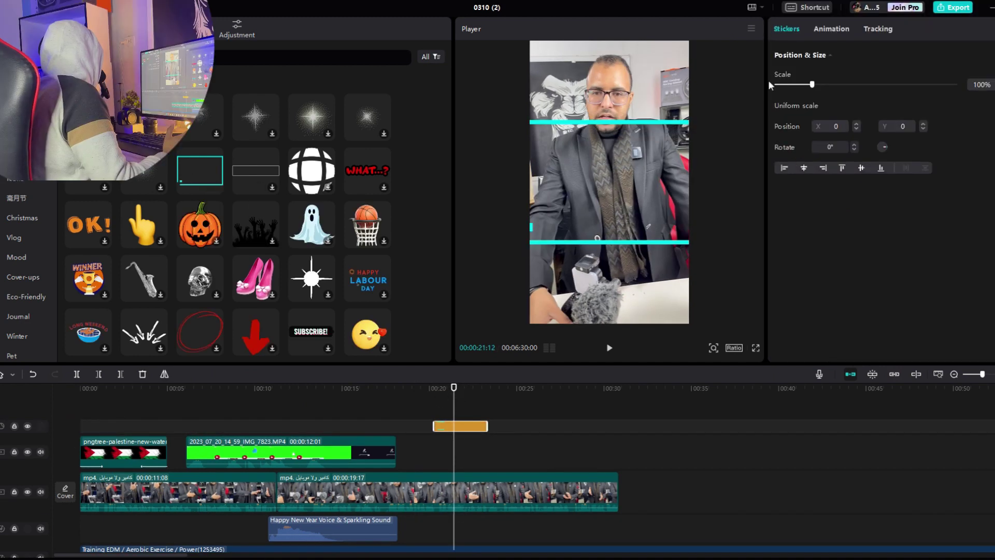
# Apply a Slide Left entrance and a Slide Up exit animation to the teal frame sticker.
pyautogui.click(839, 28)
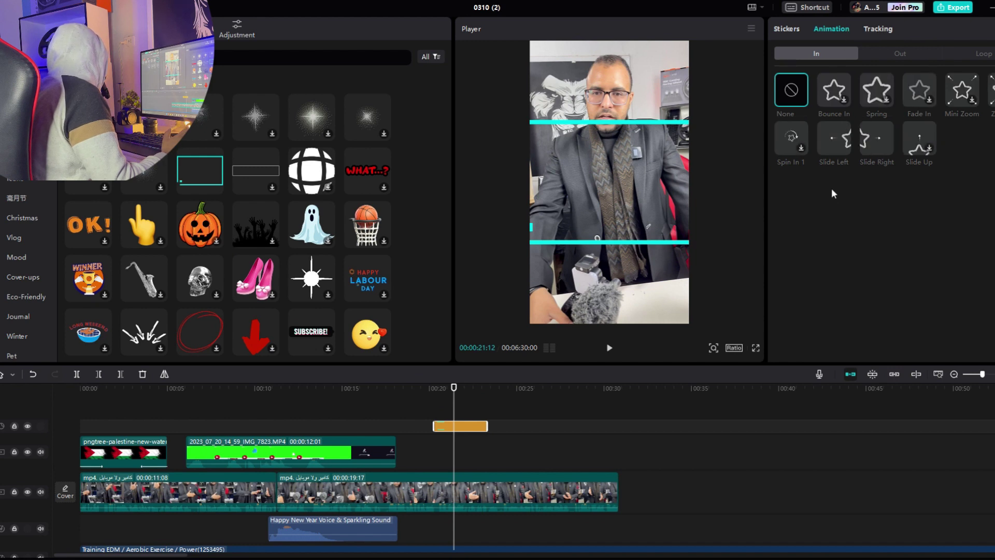
pyautogui.click(825, 143)
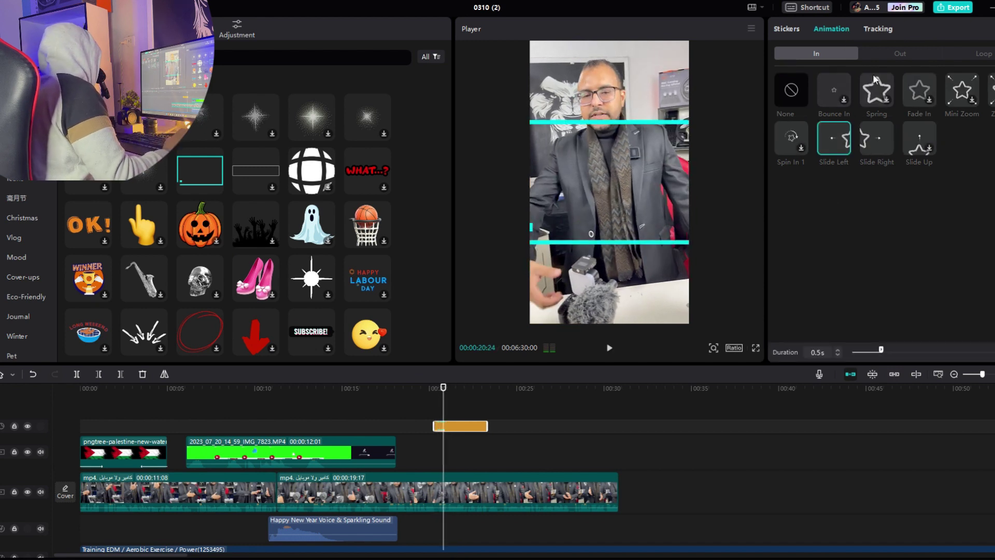
pyautogui.click(900, 54)
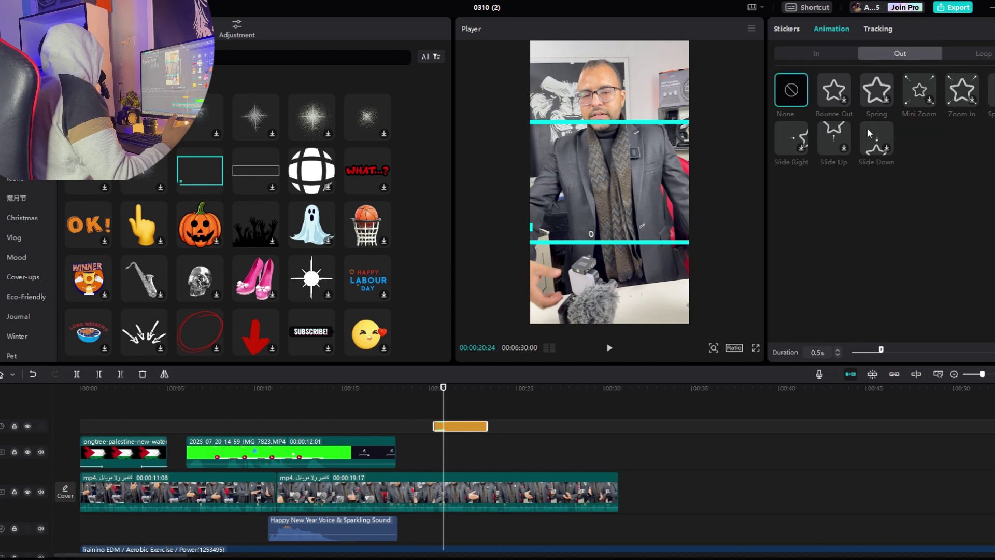
pyautogui.click(834, 140)
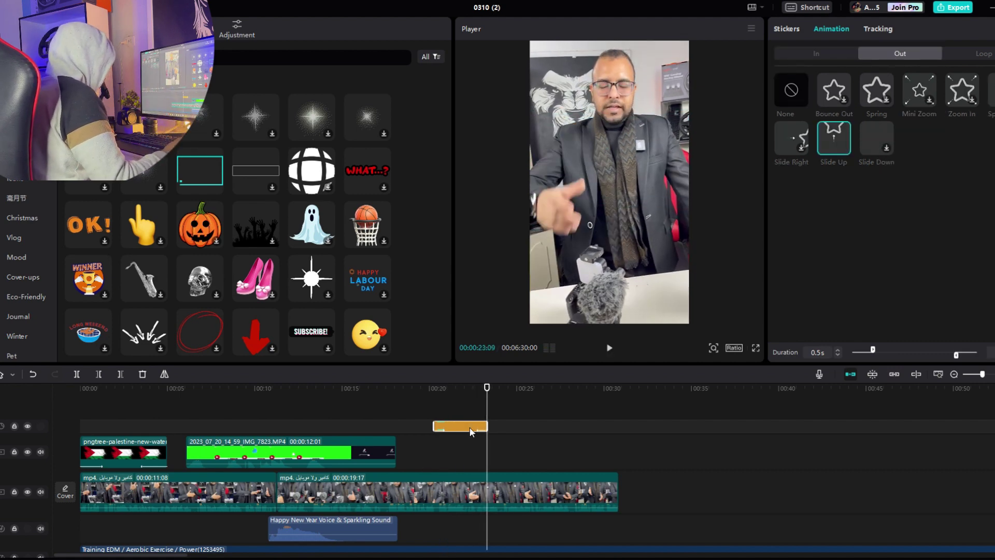
# Add the favorite MV Cover video effect at 00:00:08:20 and extend it to about 17.5 seconds.
pyautogui.click(232, 406)
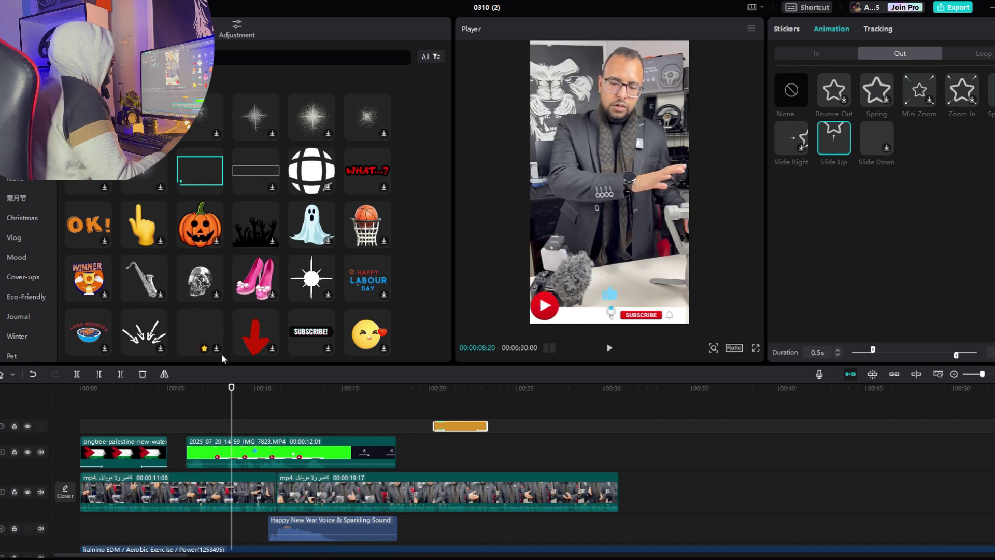
pyautogui.click(131, 29)
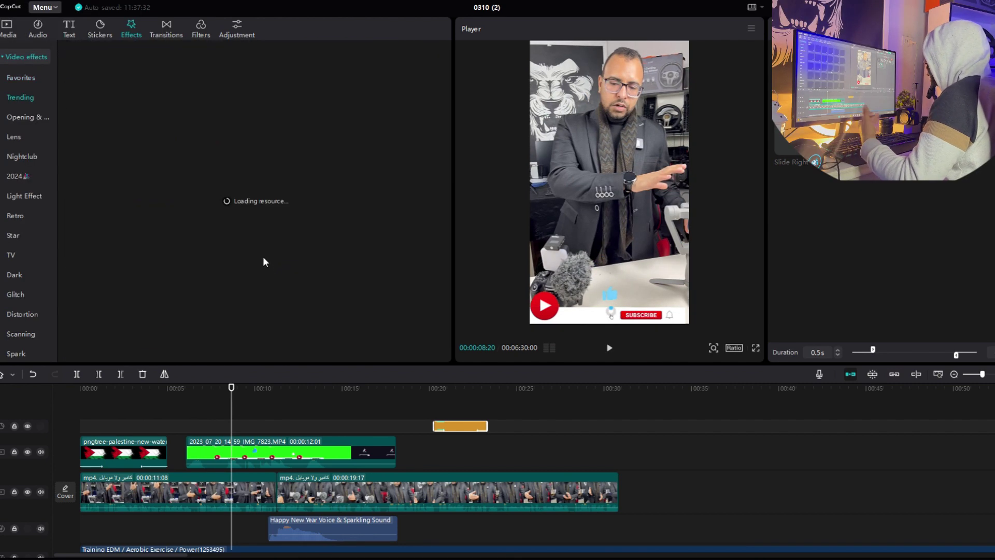
pyautogui.scroll(5, 265, 236)
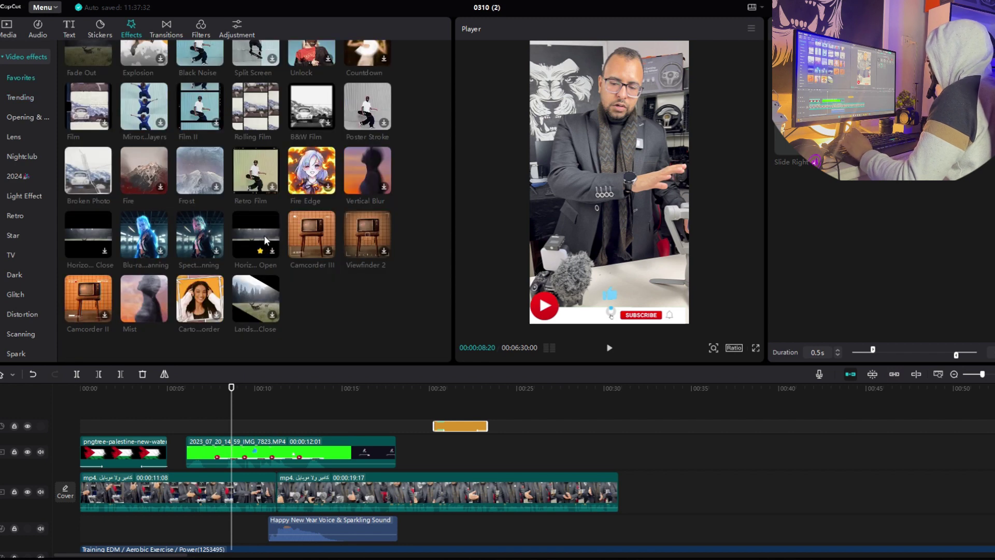
pyautogui.scroll(3, 263, 235)
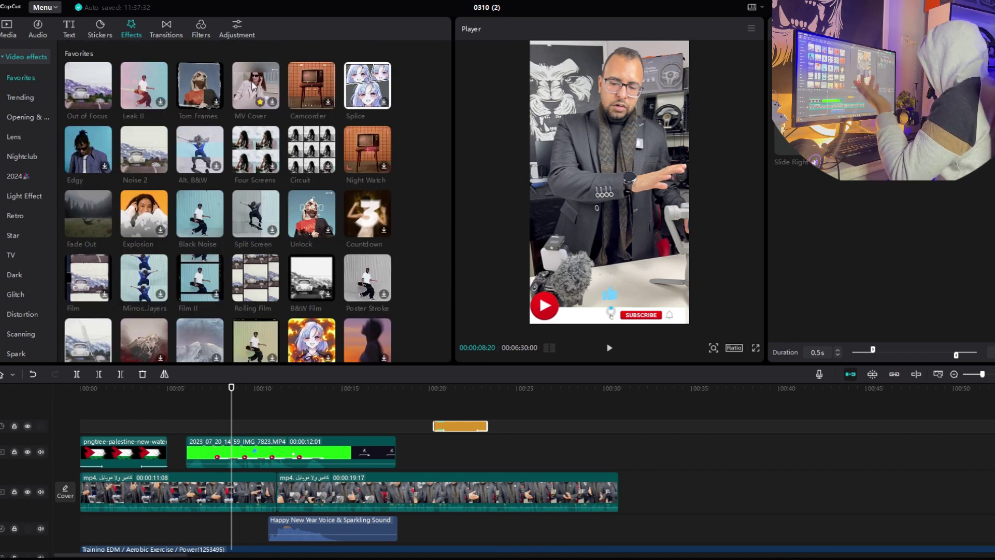
pyautogui.click(259, 92)
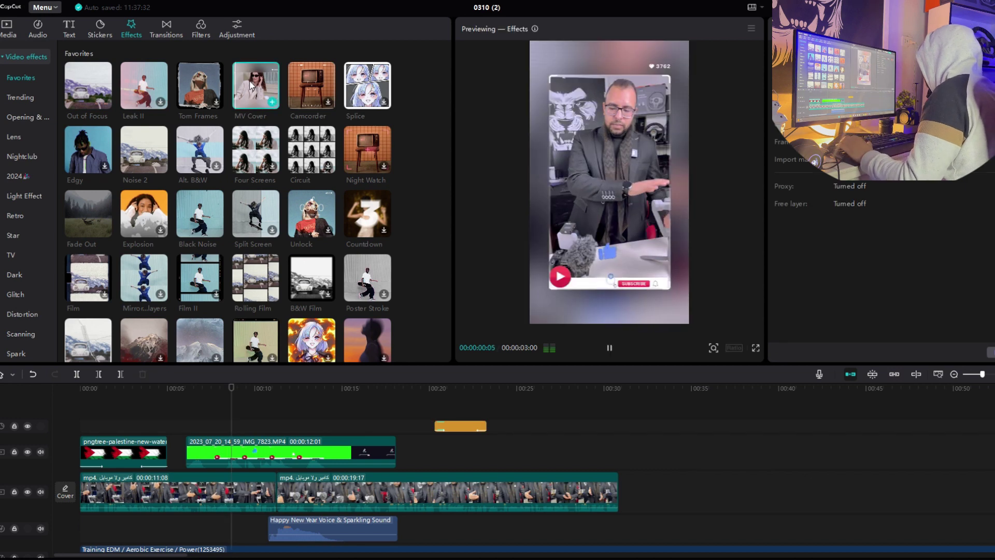
pyautogui.click(272, 103)
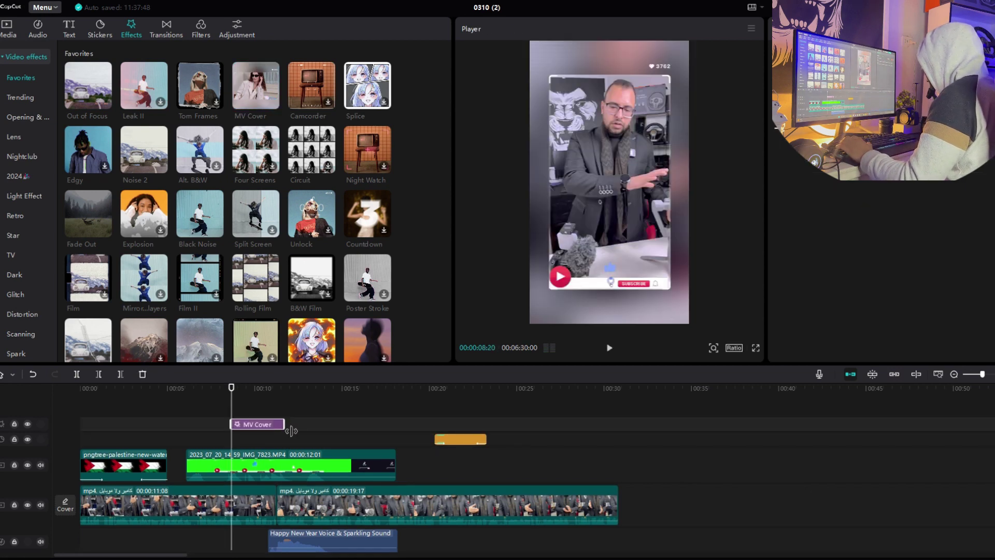
pyautogui.moveTo(291, 431); pyautogui.dragTo(386, 425)
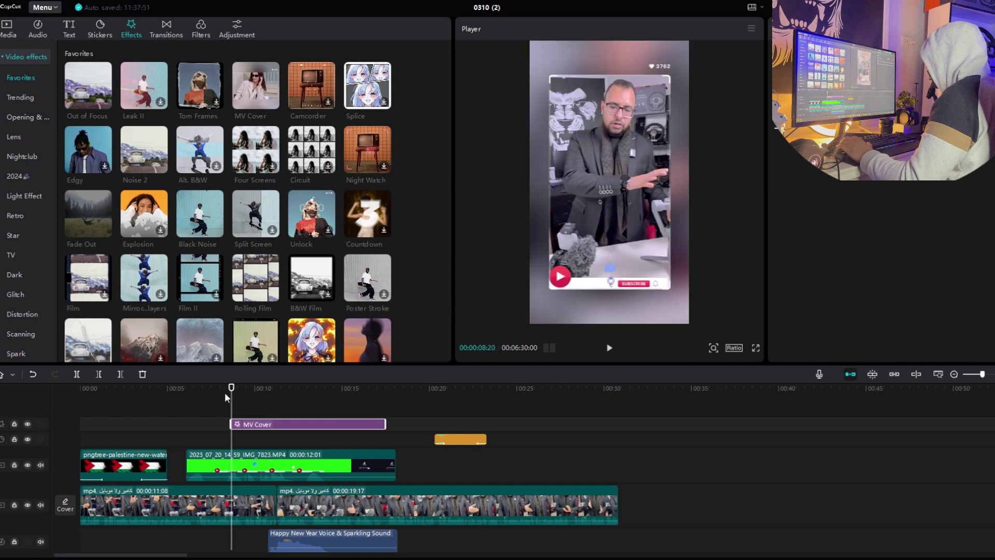
# Set the MV Cover effect's blur to 94 and filters to 97 at a 00:00:13:23 keyframe, and add another keyframe at 00:00:15:05.
pyautogui.moveTo(227, 398); pyautogui.dragTo(320, 398)
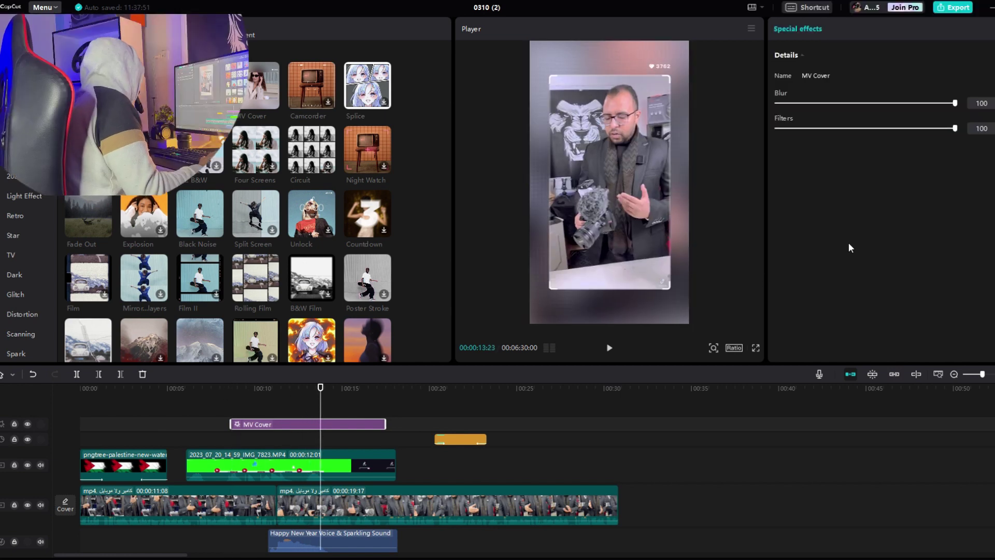
pyautogui.moveTo(957, 102); pyautogui.dragTo(913, 129)
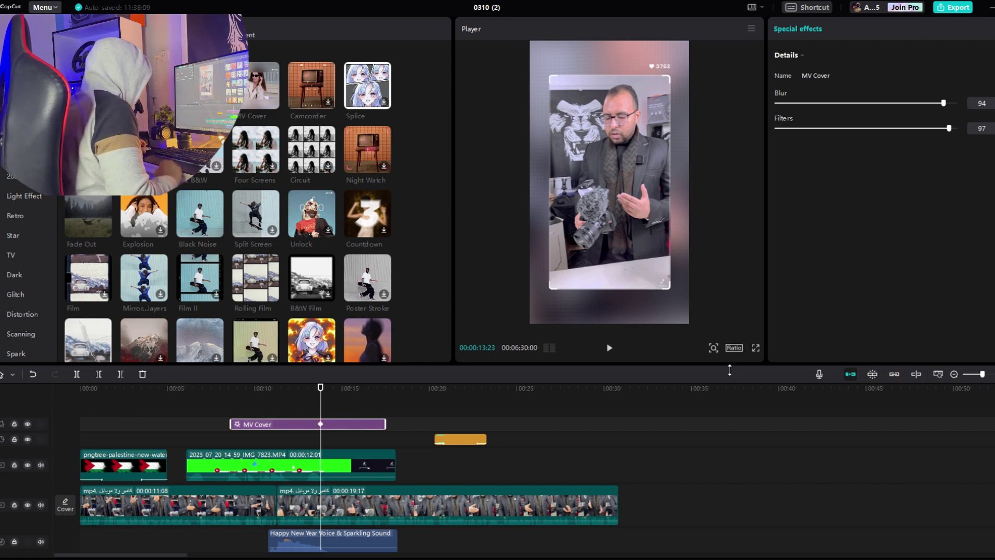
pyautogui.moveTo(328, 401); pyautogui.dragTo(352, 396)
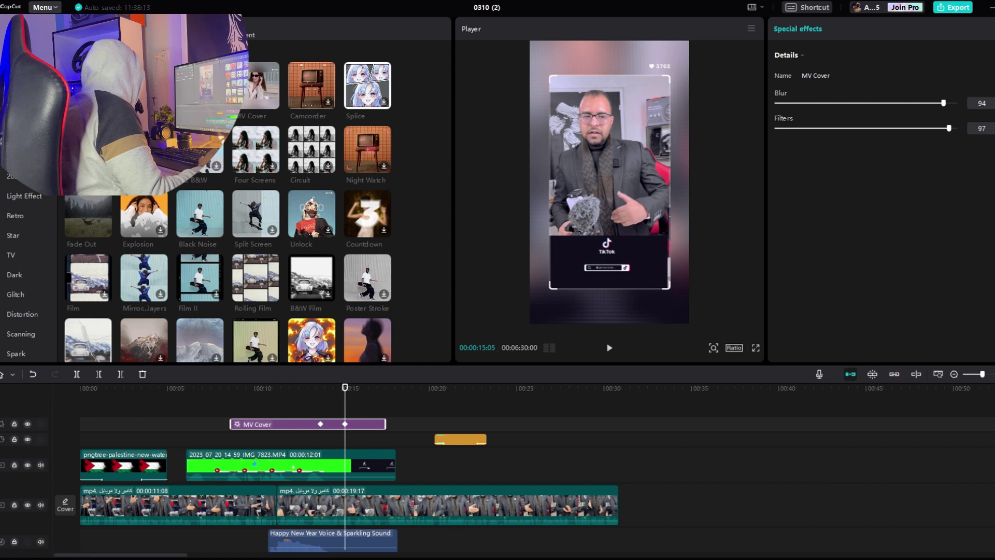
# Set the MV Cover blur to 0 at its first keyframe and 100 at its second, and play back the blur transition.
pyautogui.click(320, 425)
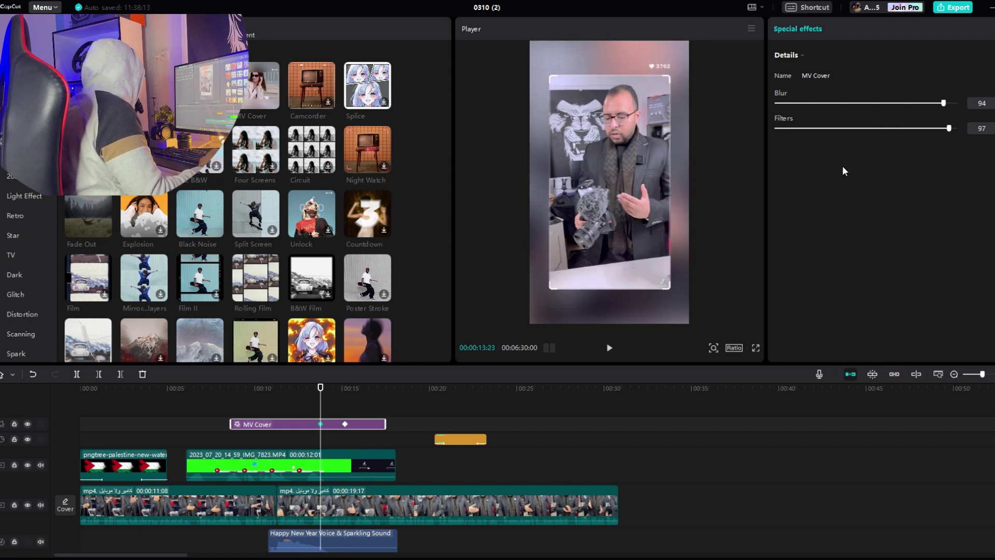
pyautogui.moveTo(921, 102); pyautogui.dragTo(758, 117)
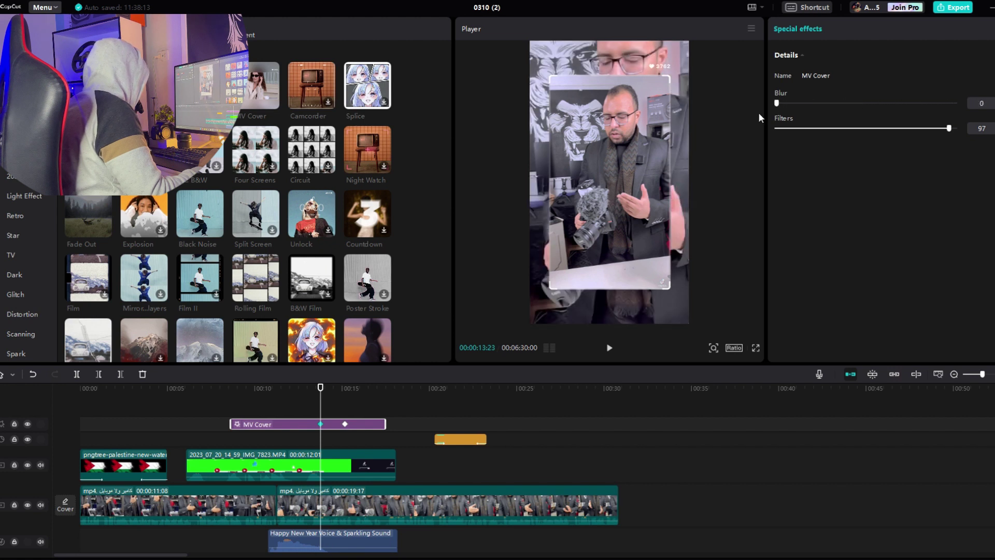
pyautogui.click(345, 424)
pyautogui.moveTo(777, 103); pyautogui.dragTo(959, 104)
pyautogui.moveTo(346, 387); pyautogui.dragTo(305, 387)
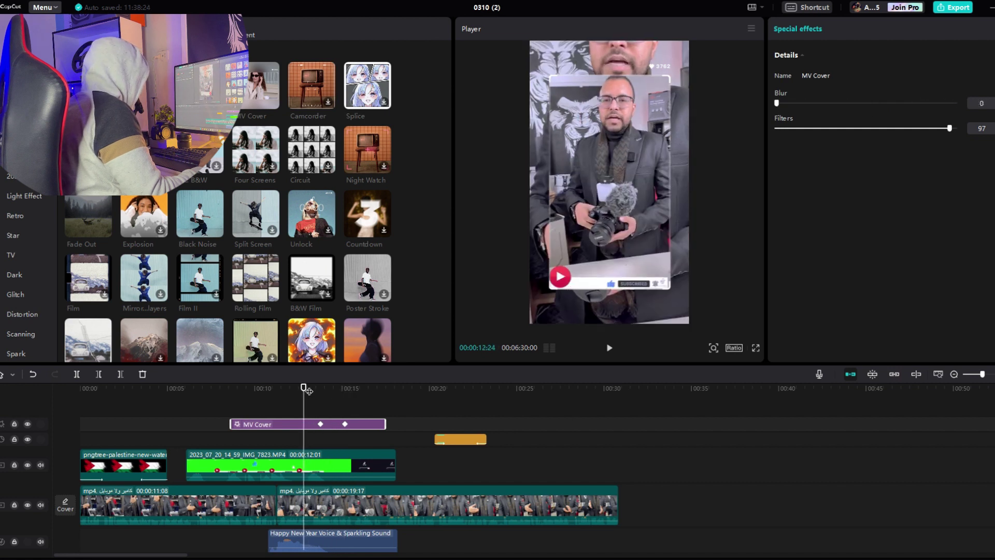
pyautogui.press('space')
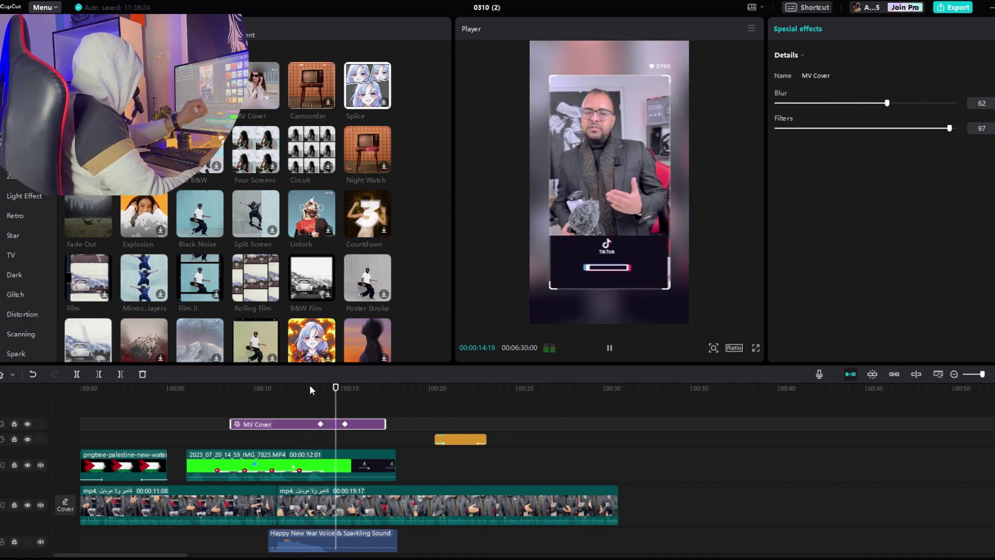
pyautogui.press('space')
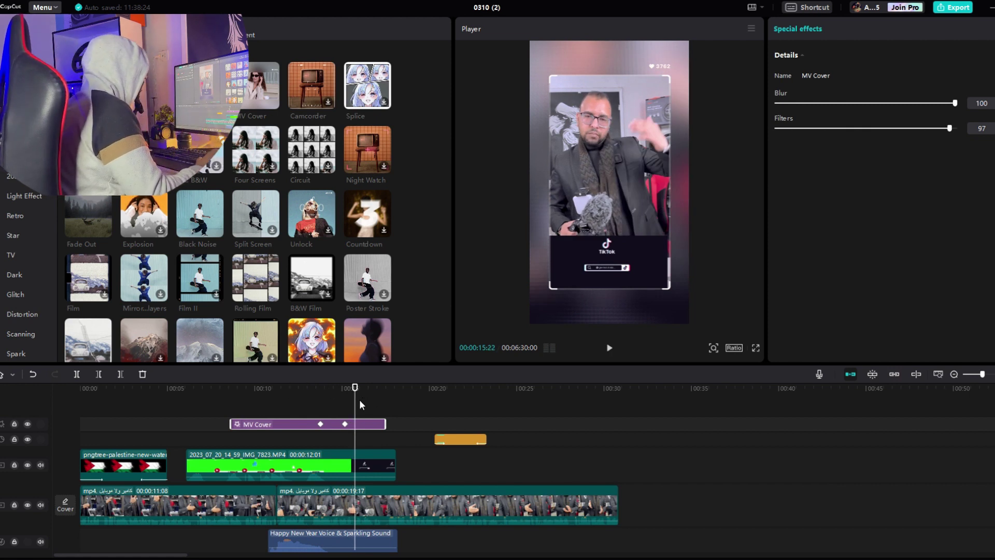
# Preview and add the Green Lake scenery filter, and stretch it from the start of the timeline to about 31 seconds.
pyautogui.click(220, 390)
pyautogui.click(198, 392)
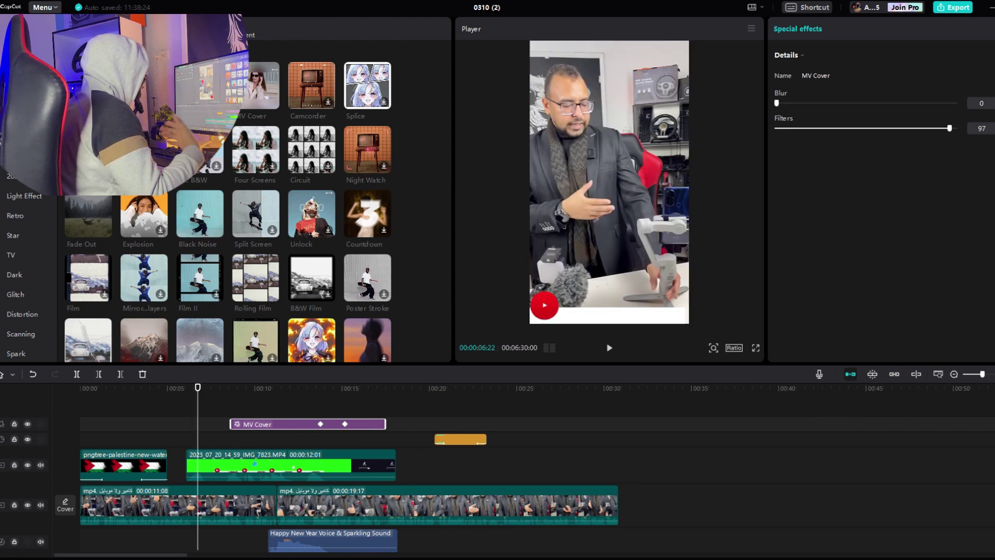
pyautogui.click(201, 30)
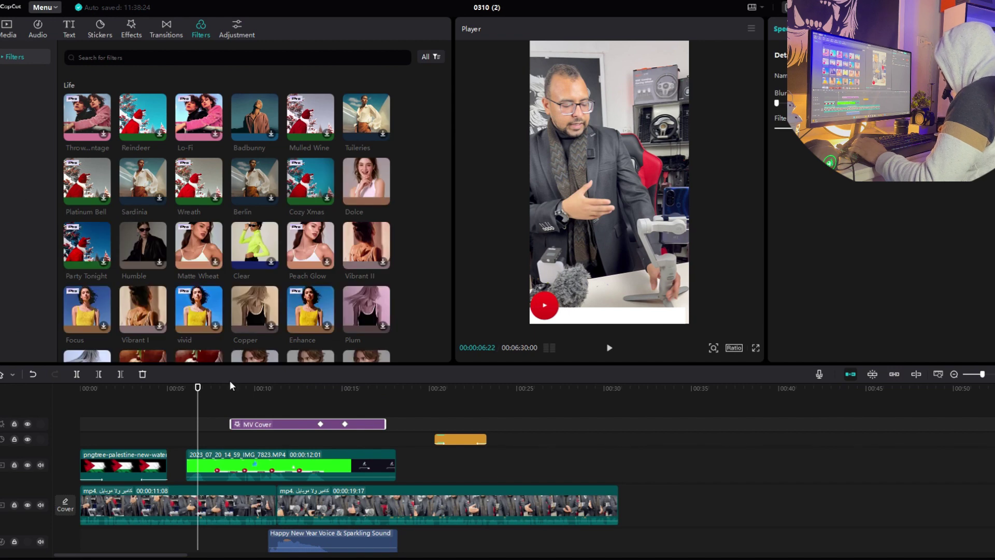
pyautogui.moveTo(197, 388); pyautogui.dragTo(165, 389)
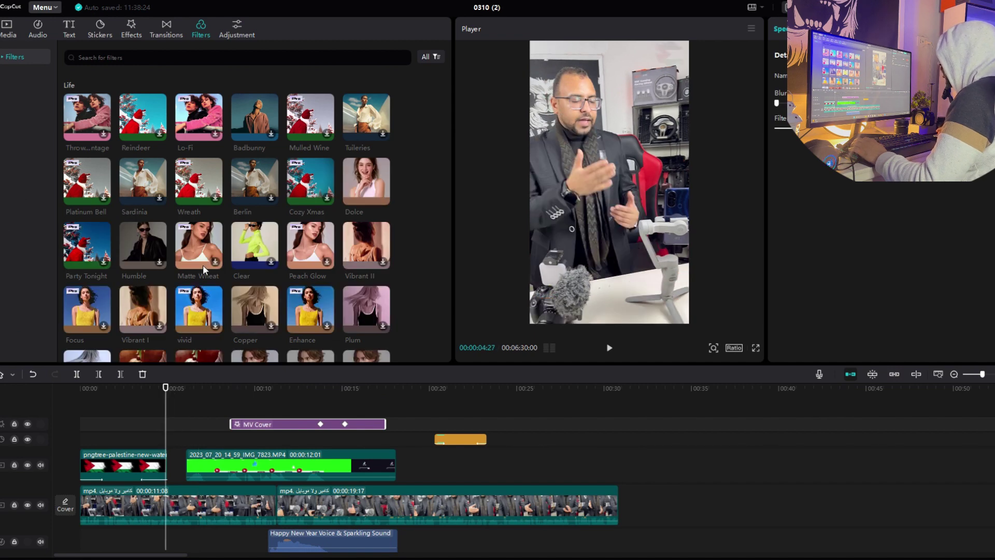
pyautogui.scroll(-10, 272, 254)
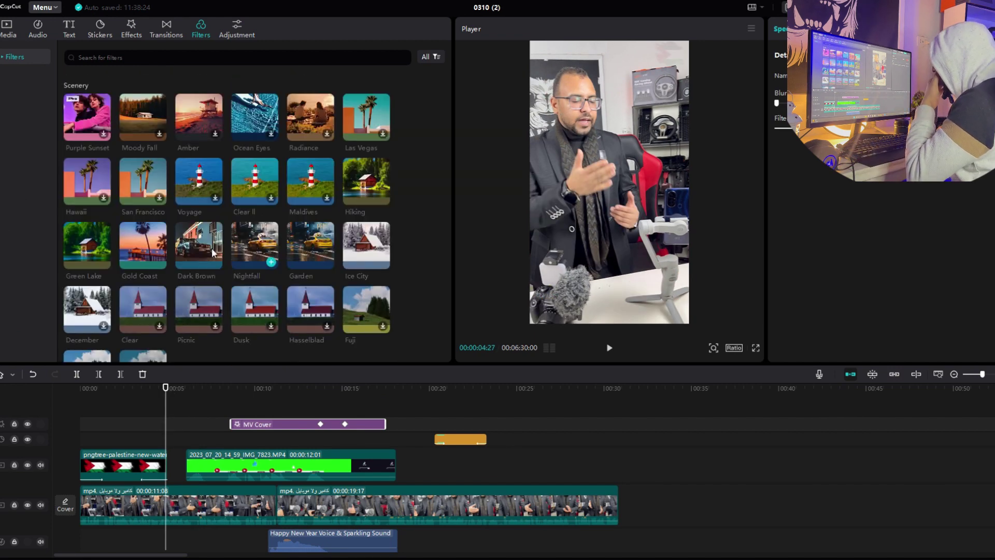
pyautogui.click(87, 238)
pyautogui.press('space')
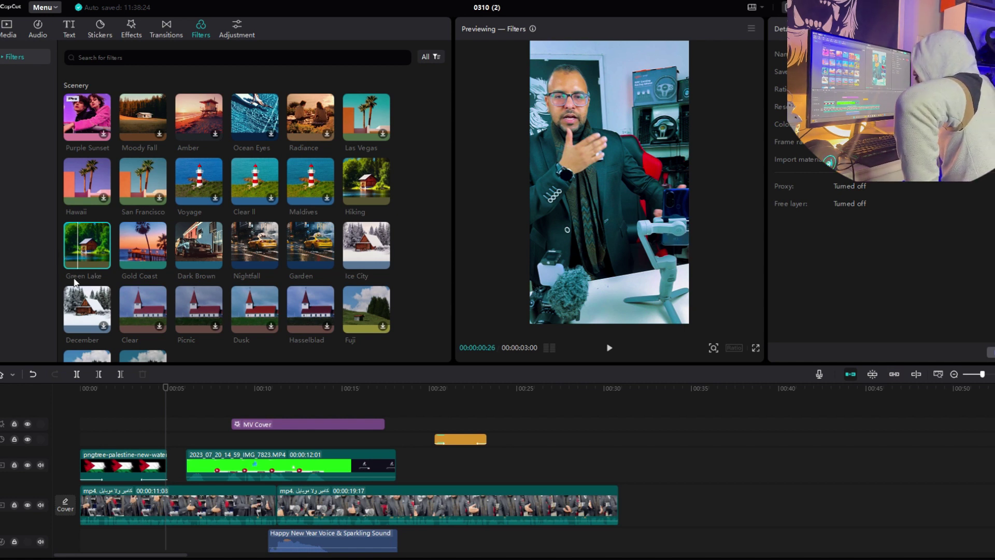
pyautogui.click(104, 262)
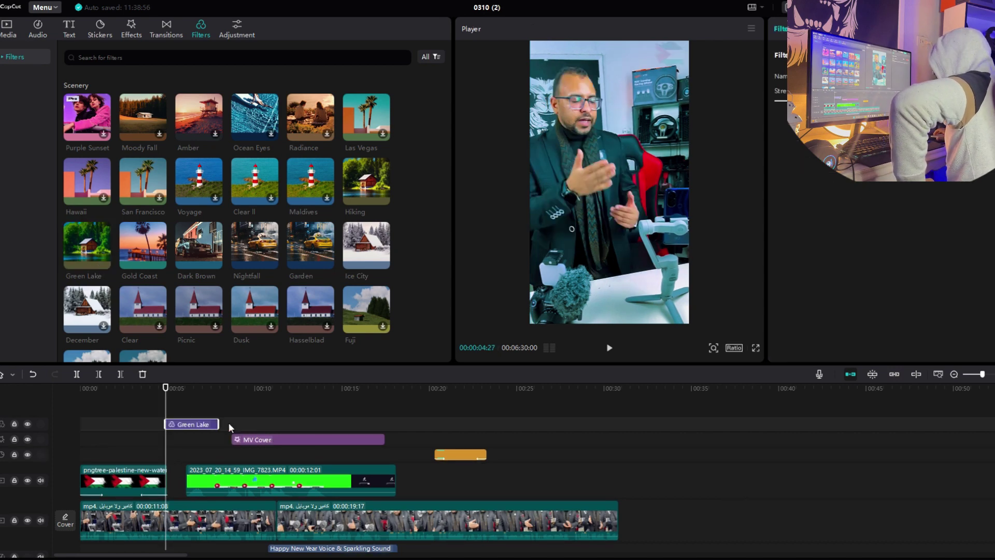
pyautogui.moveTo(218, 424); pyautogui.dragTo(624, 421)
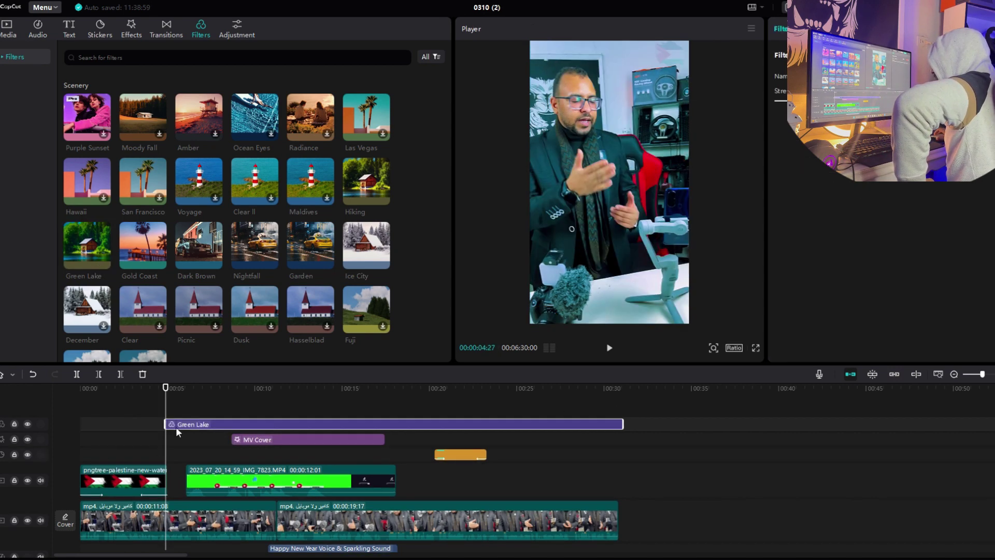
pyautogui.moveTo(164, 424); pyautogui.dragTo(79, 424)
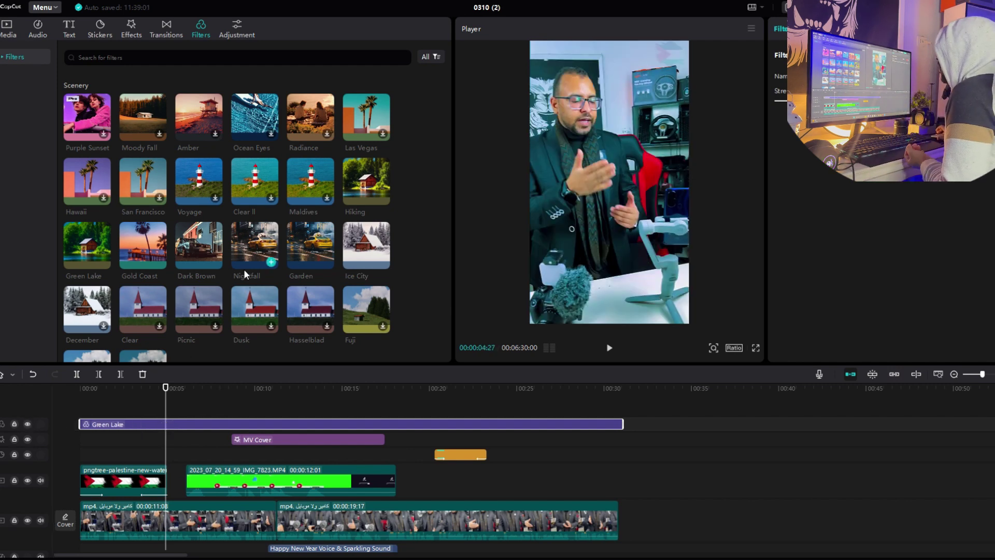
# Add a custom adjustment layer and stretch it from the start of the timeline to about 34.5 seconds.
pyautogui.click(239, 30)
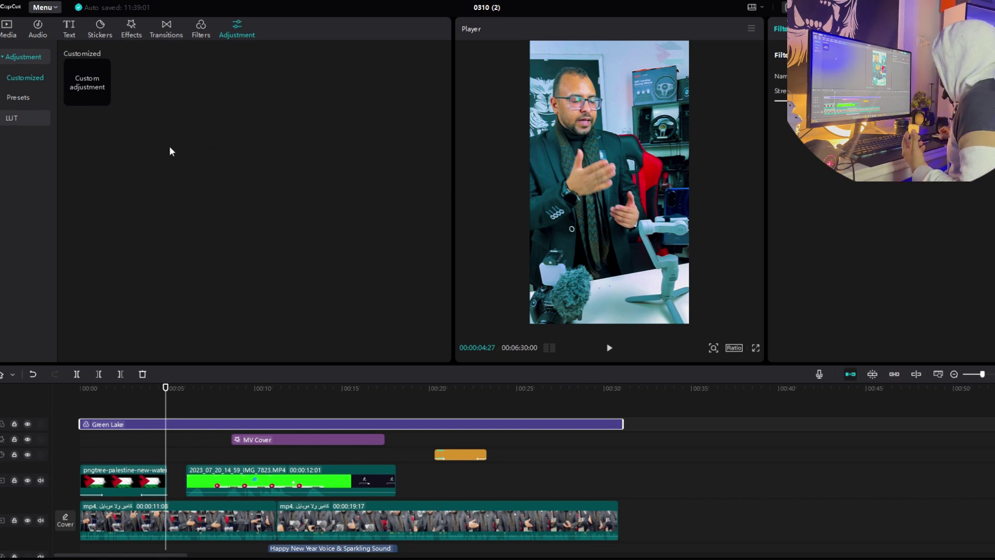
pyautogui.click(104, 99)
pyautogui.moveTo(217, 424); pyautogui.dragTo(682, 424)
pyautogui.moveTo(171, 426); pyautogui.dragTo(79, 424)
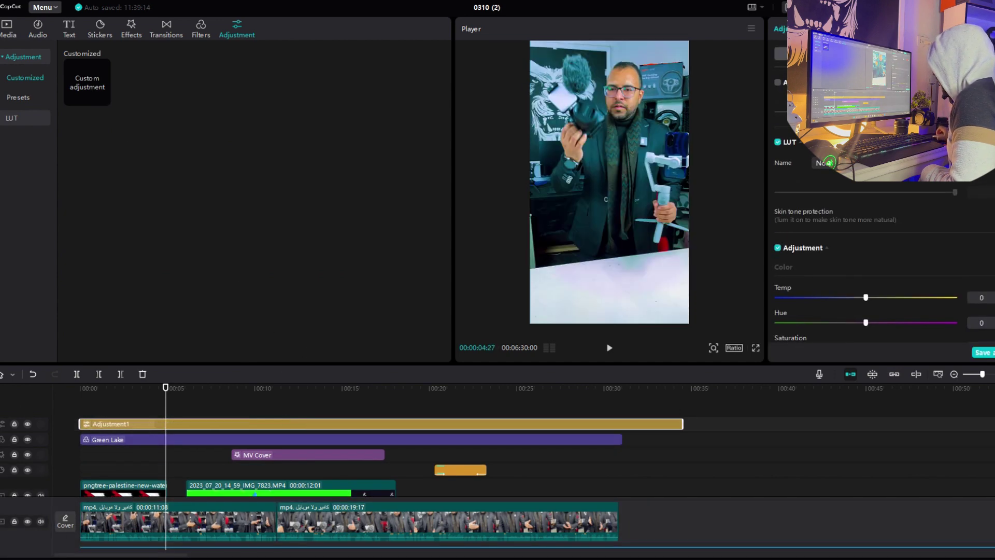
# Raise the adjustment layer's saturation while checking the frame at 00:00:10:08, and open its per-color hue, saturation and brightness settings.
pyautogui.moveTo(174, 394); pyautogui.dragTo(259, 389)
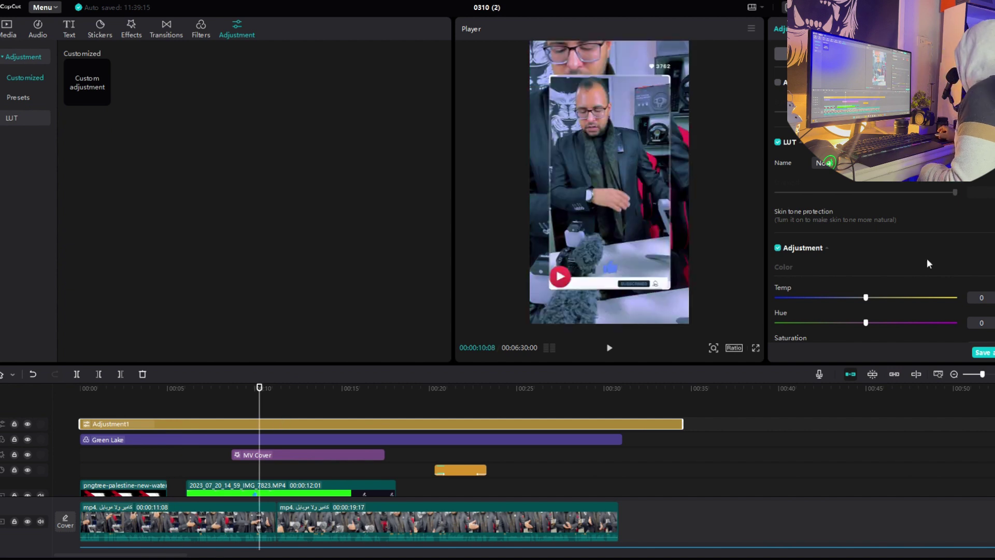
pyautogui.scroll(-1, 848, 273)
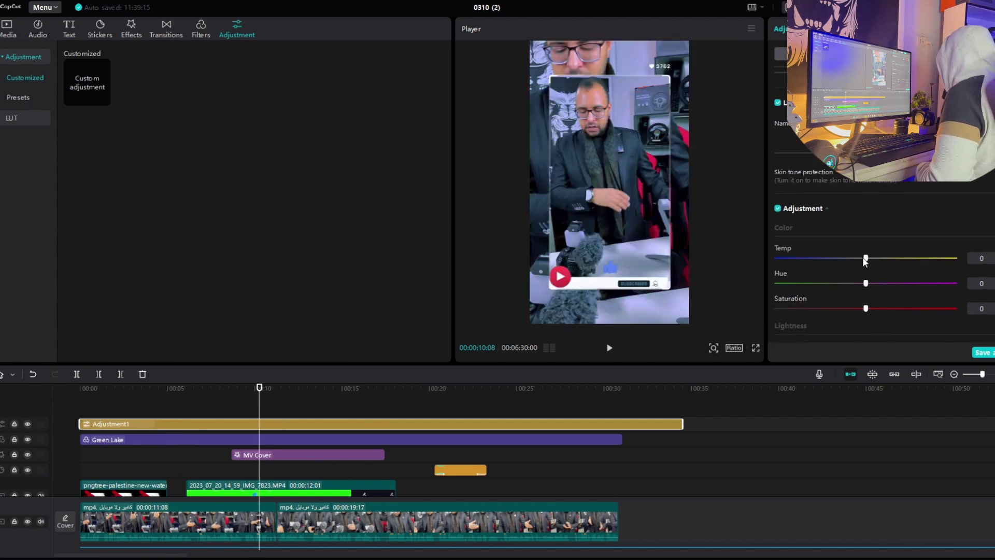
pyautogui.moveTo(866, 258); pyautogui.dragTo(942, 308)
pyautogui.scroll(-5, 888, 282)
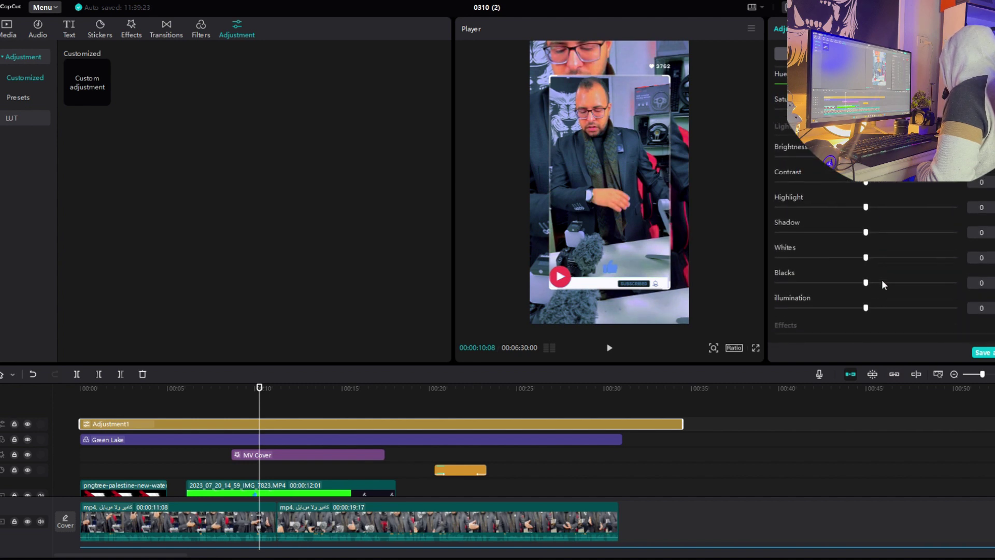
pyautogui.scroll(-3, 884, 284)
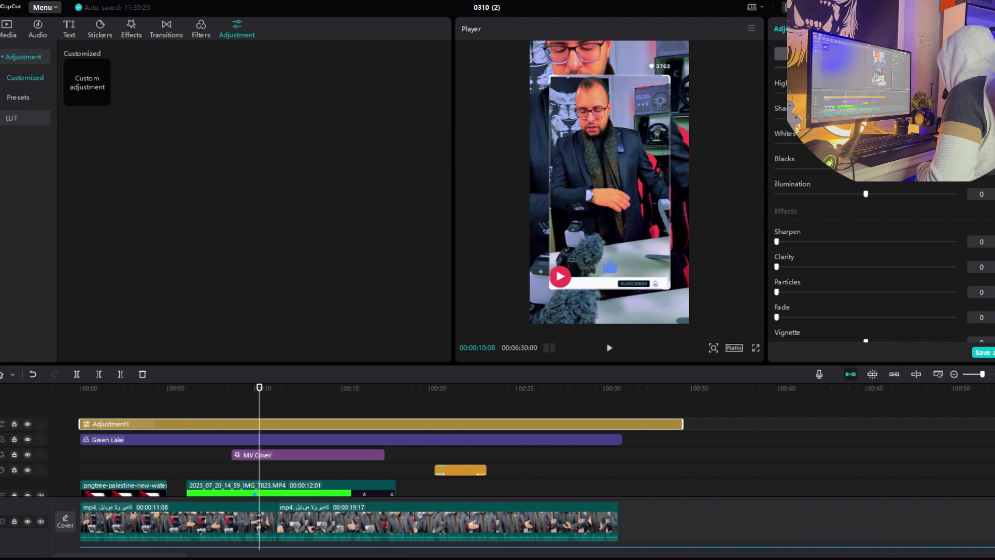
pyautogui.scroll(10, 836, 304)
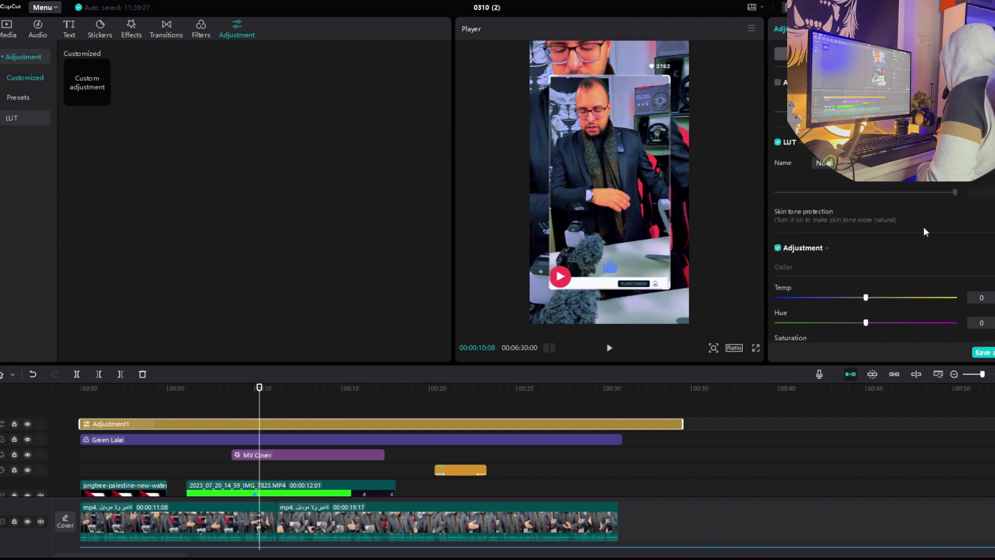
pyautogui.click(864, 54)
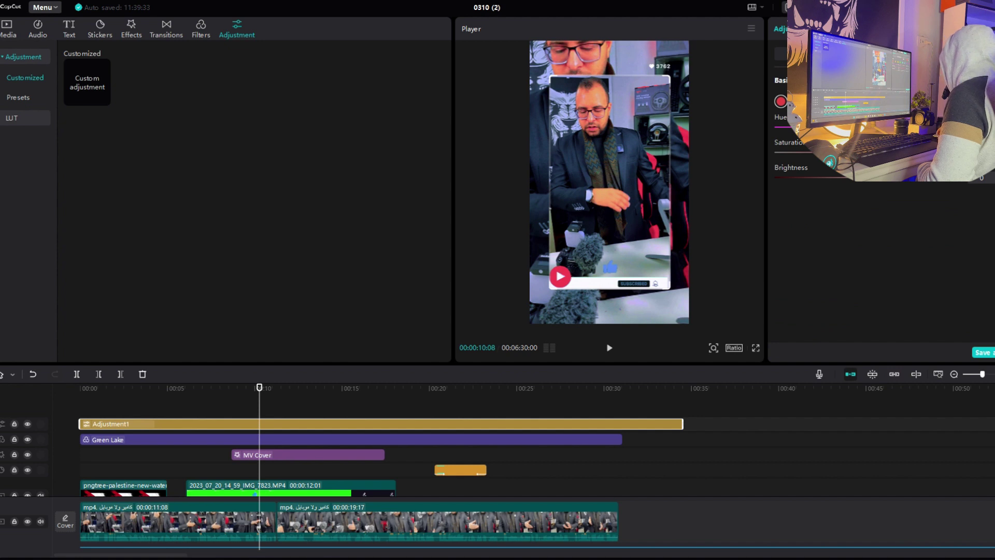
# Bend the adjustment layer's brightness curve downward in the upper tones to darken the picture, and look over the color channel curves.
pyautogui.click(932, 54)
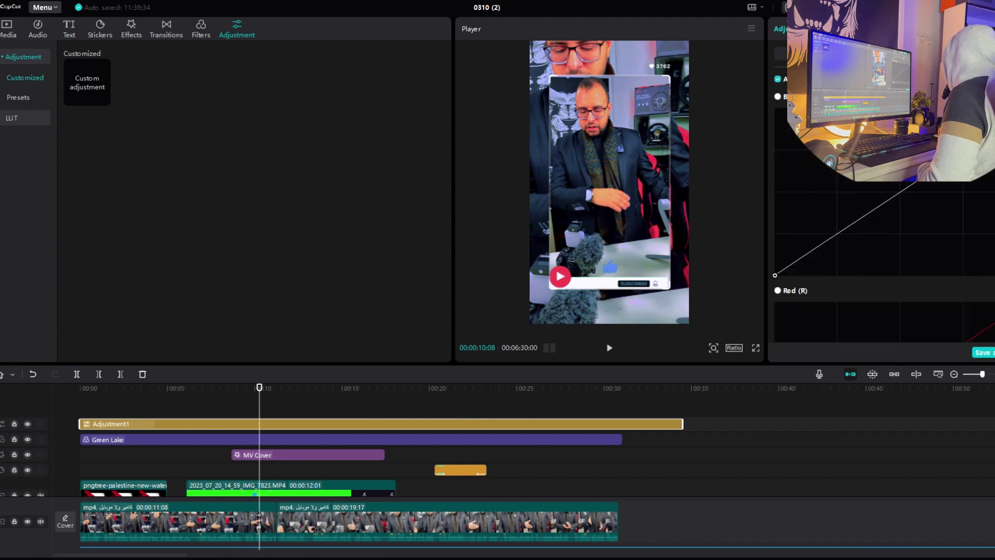
pyautogui.moveTo(949, 159); pyautogui.dragTo(956, 193)
pyautogui.scroll(-3, 959, 212)
pyautogui.scroll(3, 949, 217)
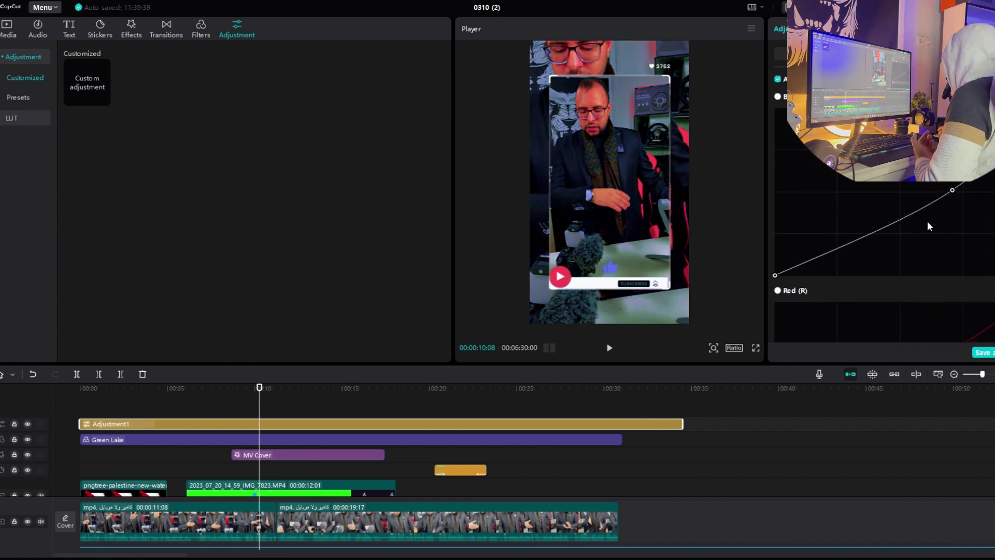
pyautogui.scroll(-3, 918, 216)
pyautogui.scroll(-2, 919, 217)
pyautogui.scroll(3, 917, 215)
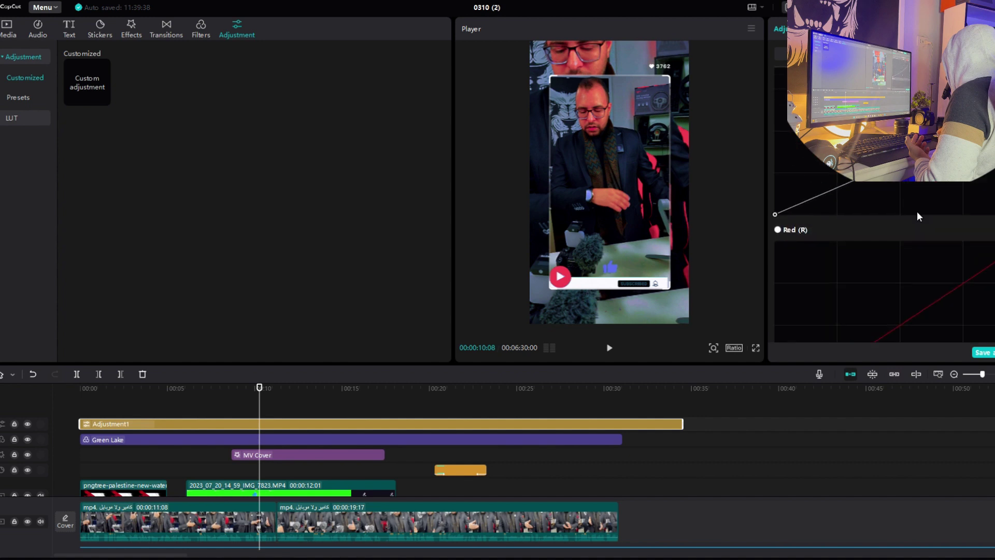
pyautogui.scroll(-3, 918, 215)
pyautogui.scroll(-2, 917, 210)
pyautogui.scroll(6, 919, 216)
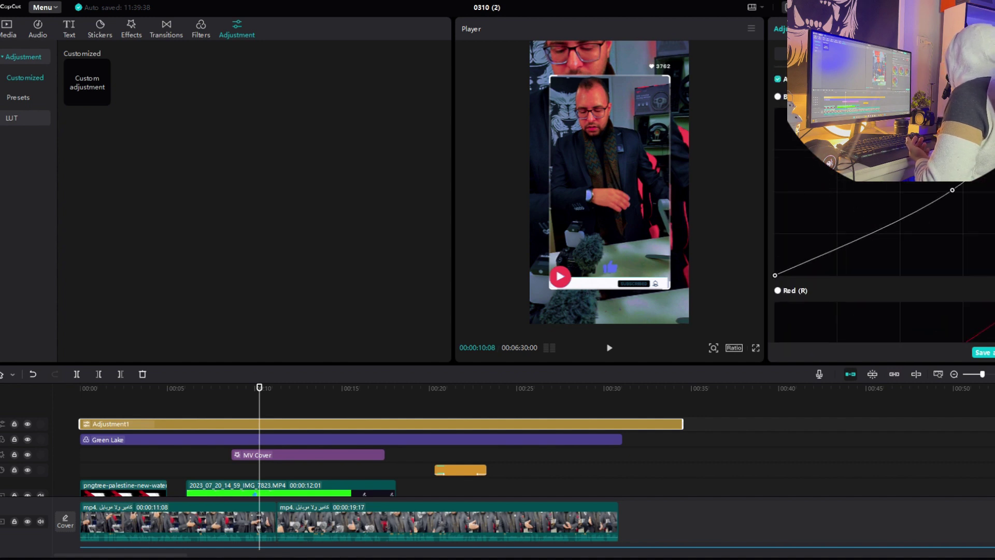
# Open the adjustment layer's color wheels and check the graded picture back to the start of the timeline.
pyautogui.click(987, 54)
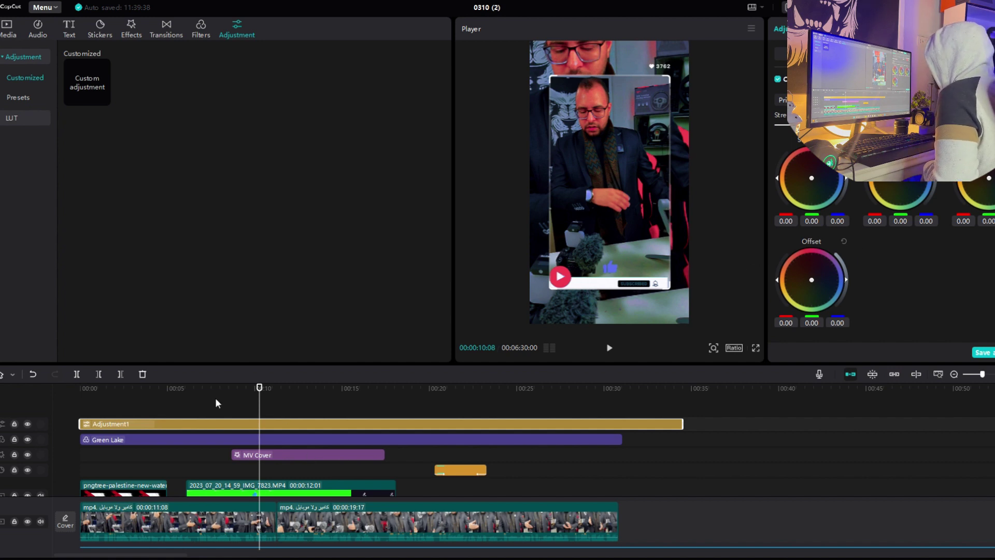
pyautogui.moveTo(261, 388); pyautogui.dragTo(179, 389)
pyautogui.click(75, 384)
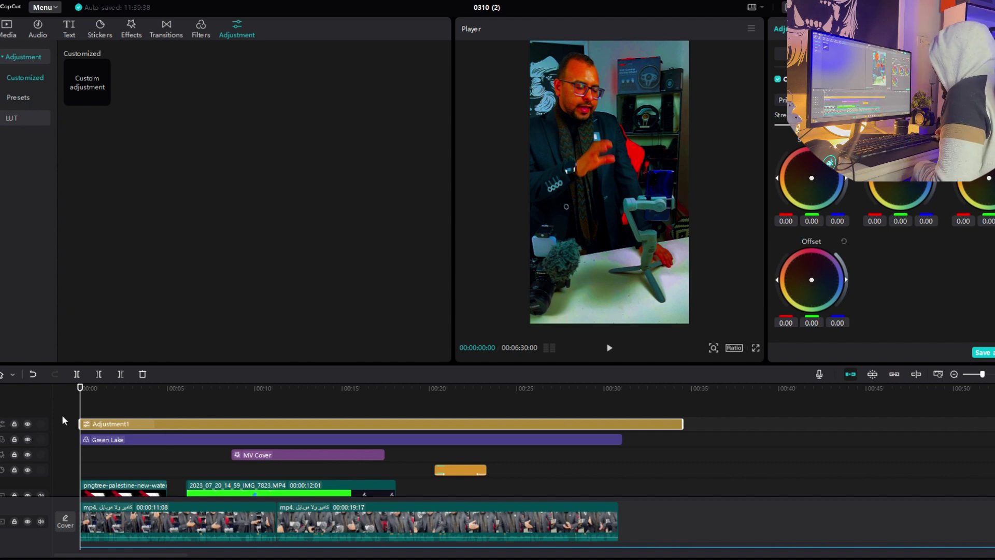
# Add the Blocks glitch transition at the cut between the two main clips at 00:00:11:08.
pyautogui.moveTo(86, 396); pyautogui.dragTo(282, 393)
pyautogui.click(167, 29)
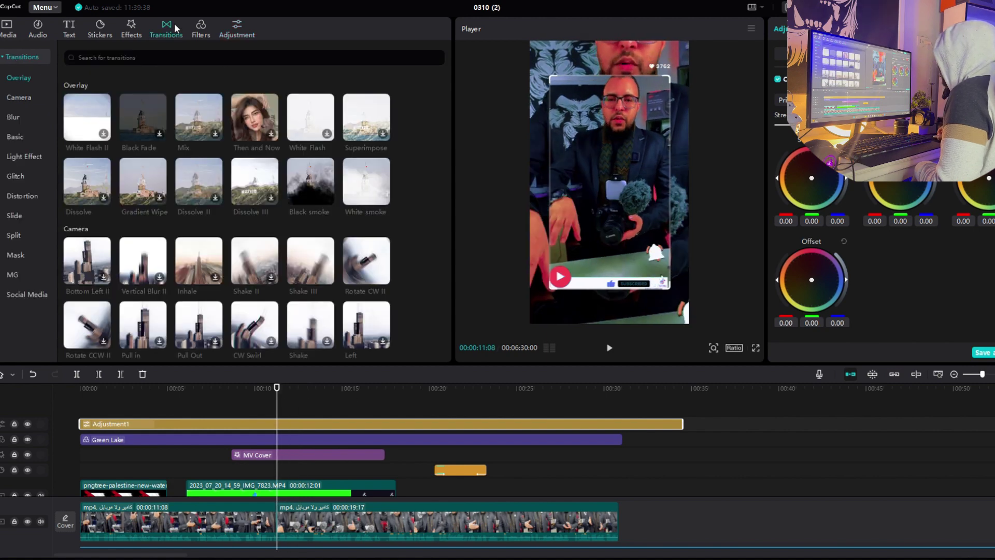
pyautogui.scroll(-10, 248, 227)
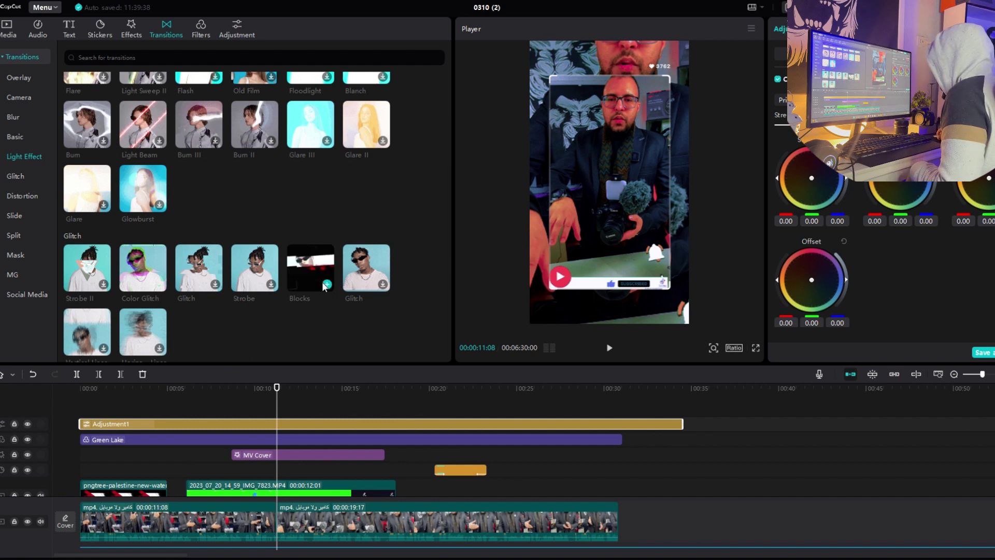
pyautogui.moveTo(315, 276)
pyautogui.mouseDown()
pyautogui.moveTo(276, 521)
pyautogui.moveTo(389, 528)
pyautogui.moveTo(292, 536)
pyautogui.mouseUp()
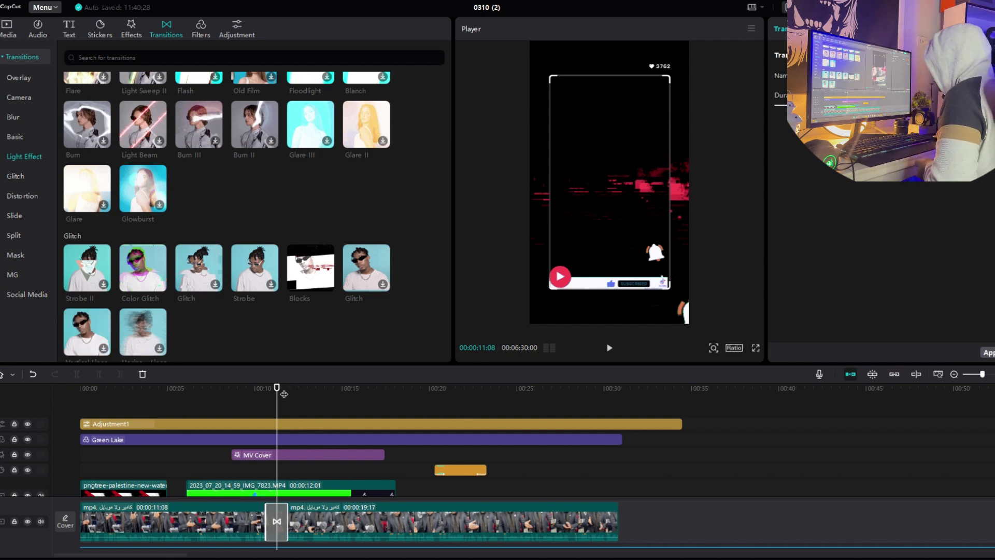
# Generate auto captions from the start of the timeline with Arabic as the source language and English as the translated language.
pyautogui.moveTo(278, 389); pyautogui.dragTo(78, 394)
pyautogui.click(69, 29)
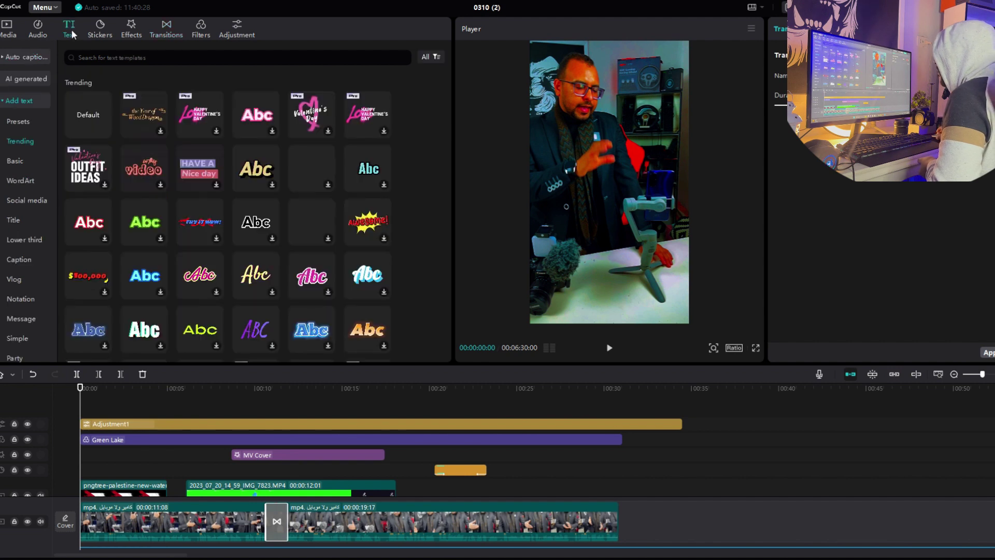
pyautogui.click(29, 58)
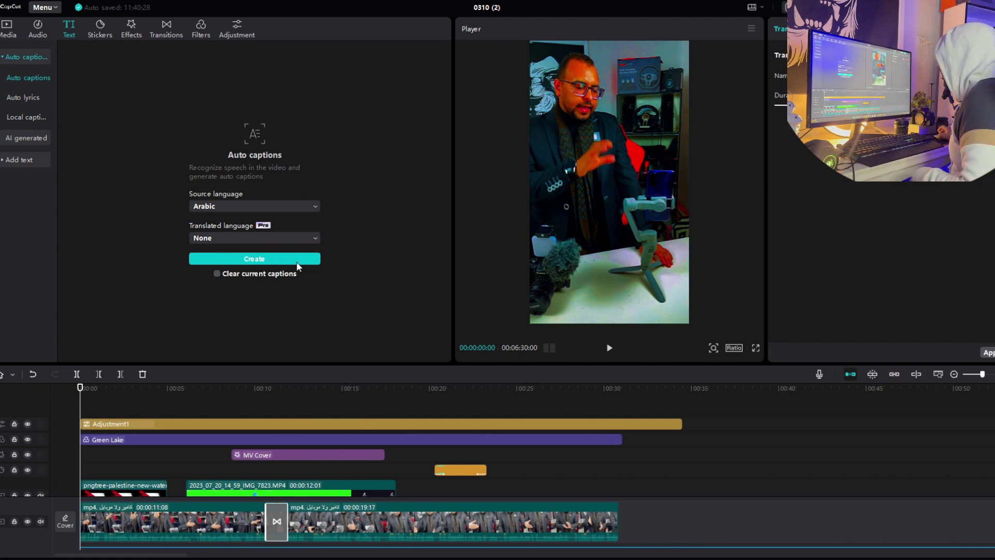
pyautogui.click(284, 207)
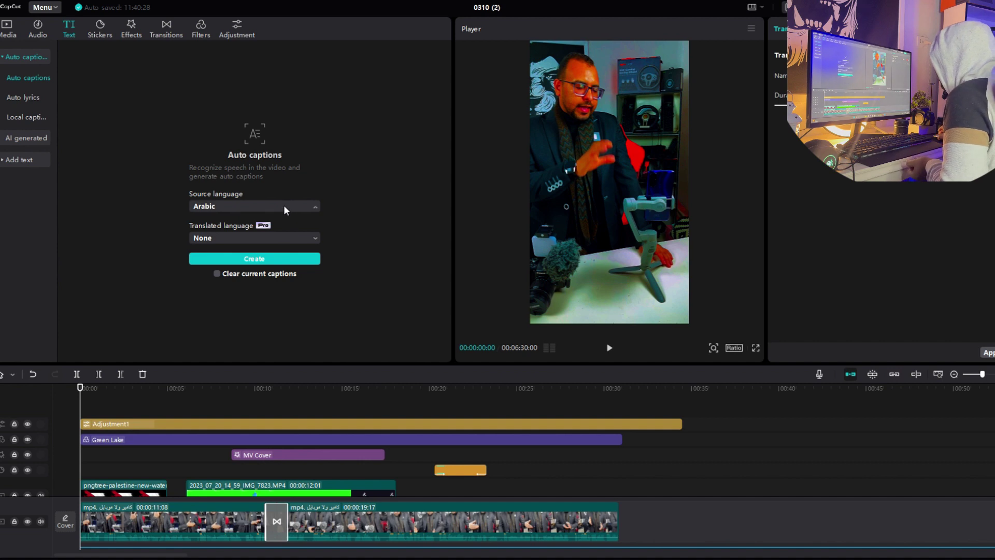
pyautogui.click(286, 244)
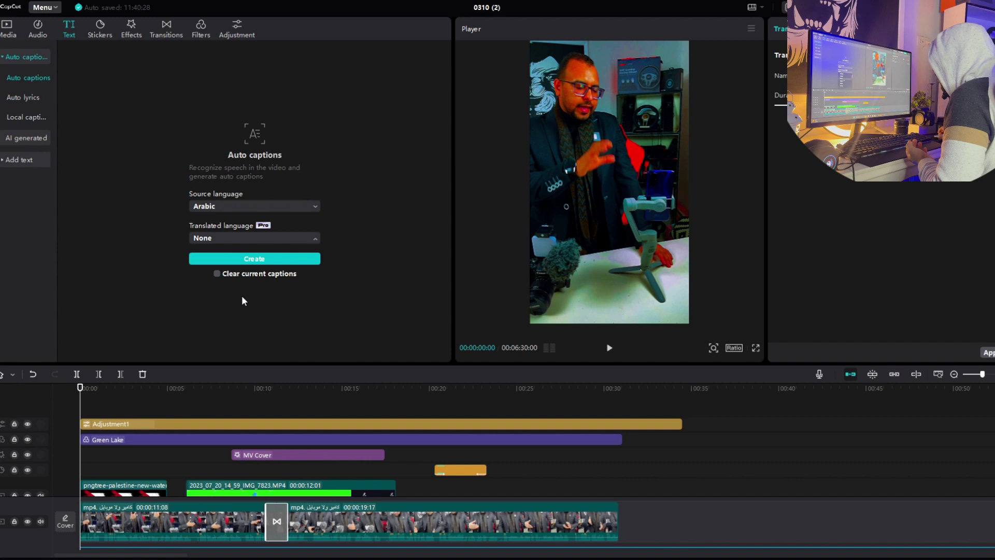
pyautogui.click(225, 317)
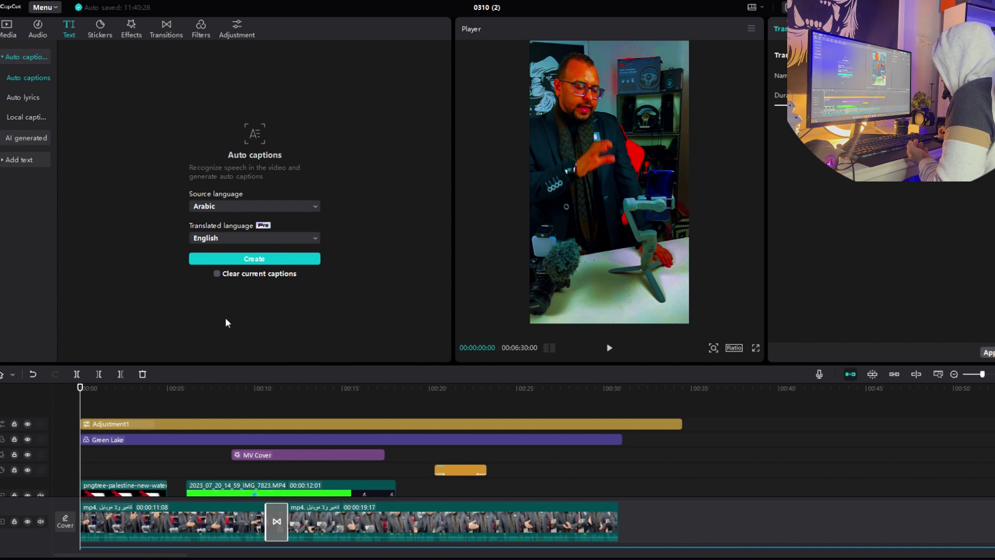
pyautogui.click(262, 260)
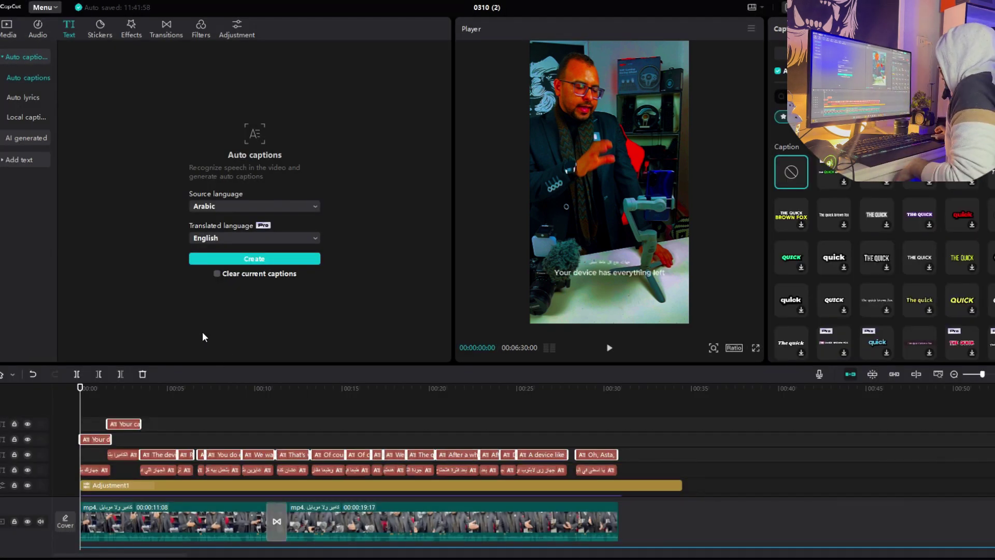
# Go to 00:00:08:15 and move the Arabic caption up, clear of the English translation.
pyautogui.moveTo(81, 390); pyautogui.dragTo(124, 409)
pyautogui.click(229, 412)
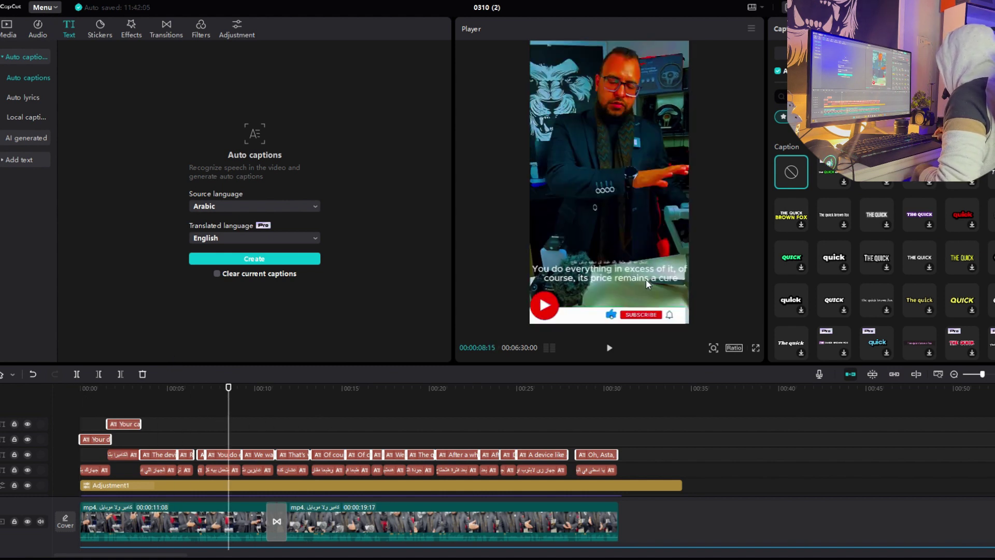
pyautogui.moveTo(621, 269); pyautogui.dragTo(623, 214)
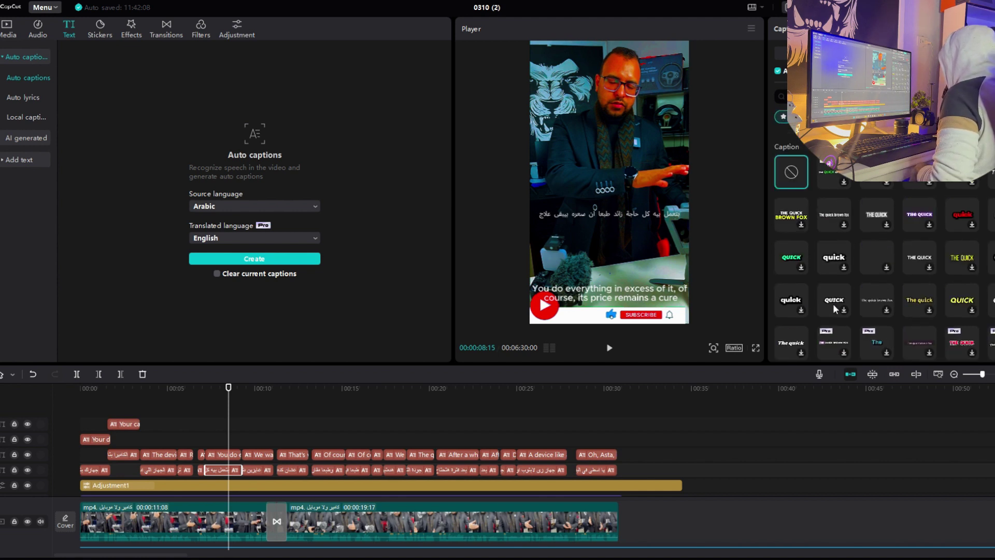
# Browse the caption templates and apply the one with a purple highlight behind the spoken word to the Arabic caption.
pyautogui.scroll(-5, 910, 236)
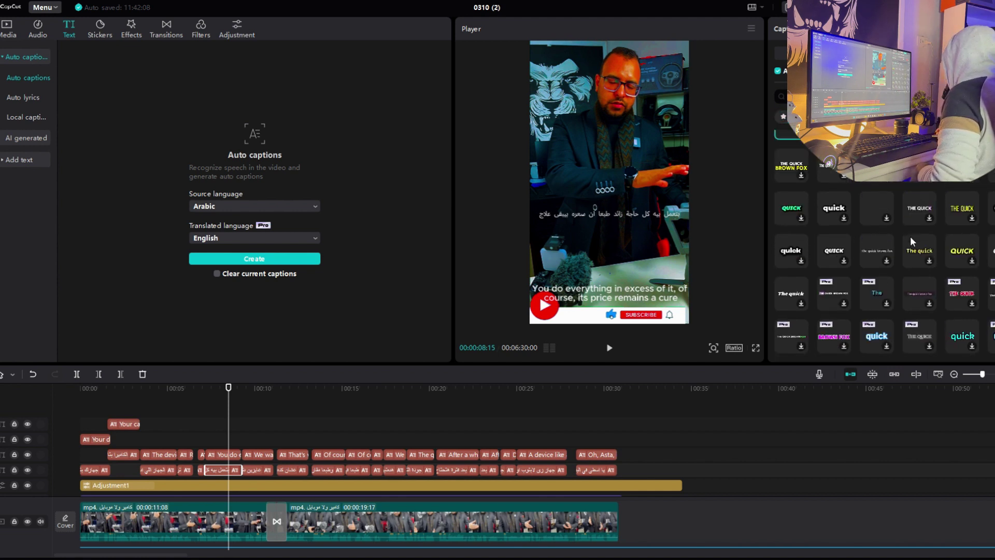
pyautogui.scroll(2, 838, 279)
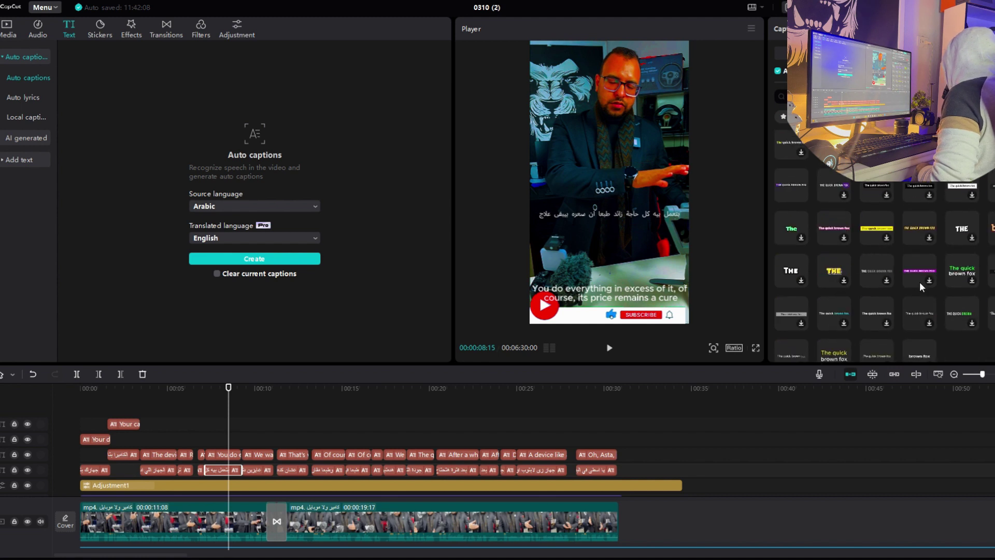
pyautogui.click(798, 284)
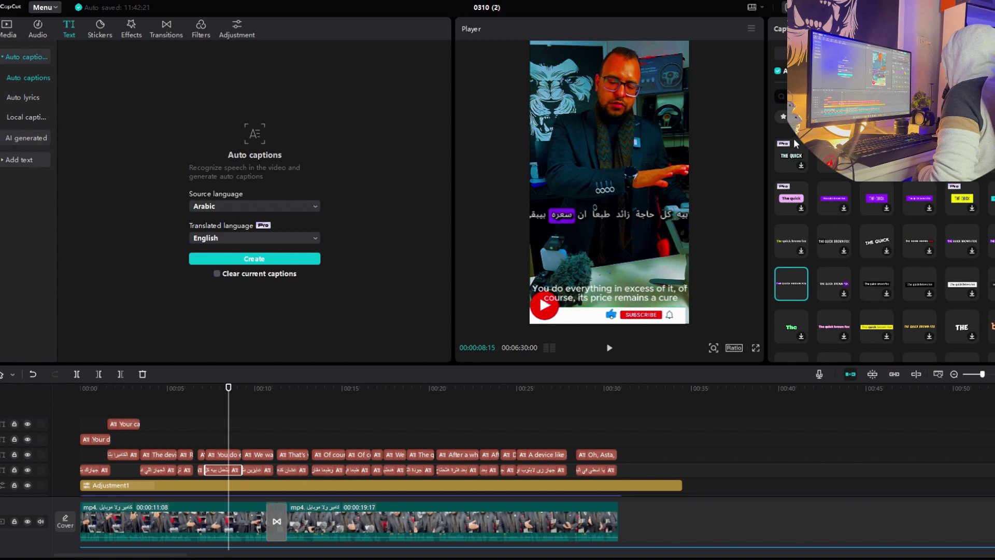
# Make the Arabic caption text bold and color it golden yellow.
pyautogui.click(801, 53)
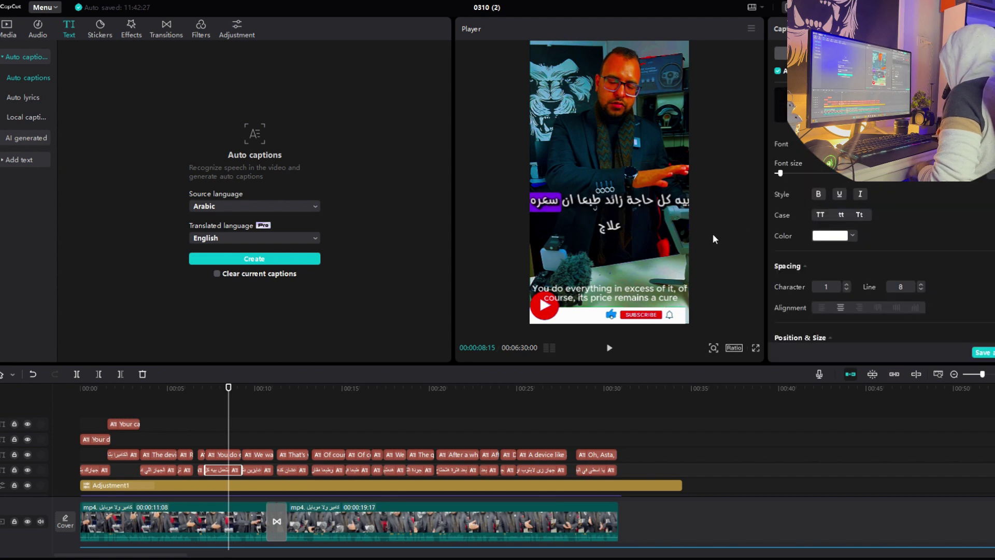
pyautogui.click(820, 198)
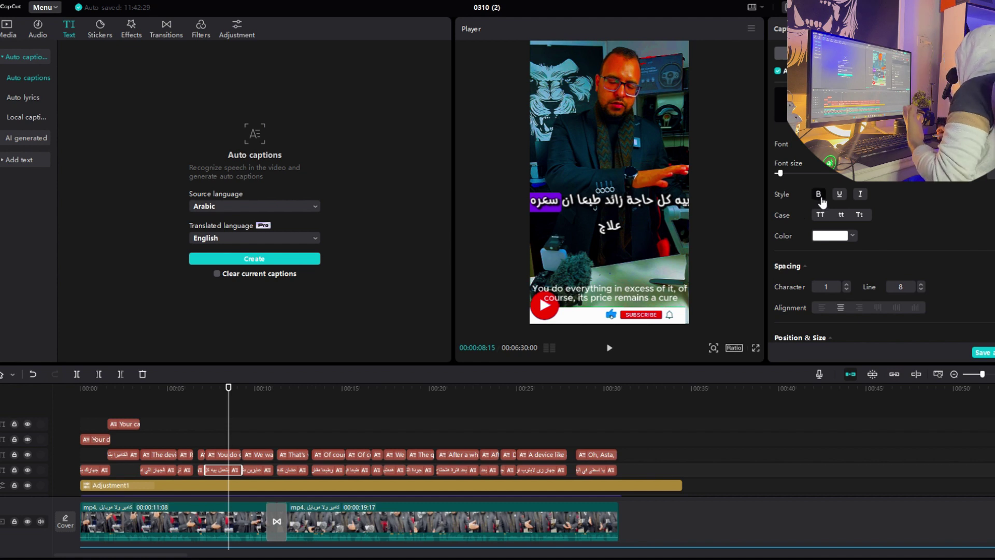
pyautogui.click(825, 237)
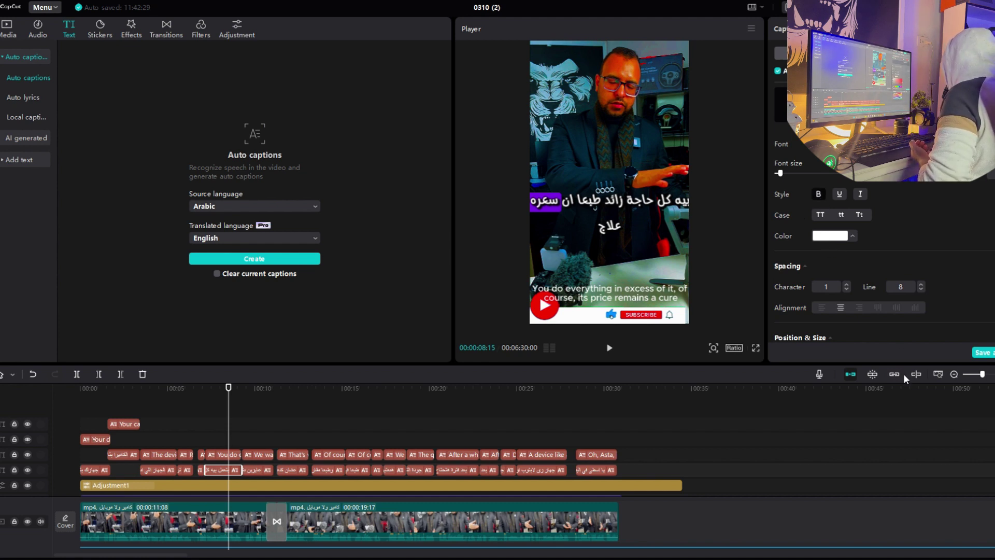
pyautogui.click(888, 403)
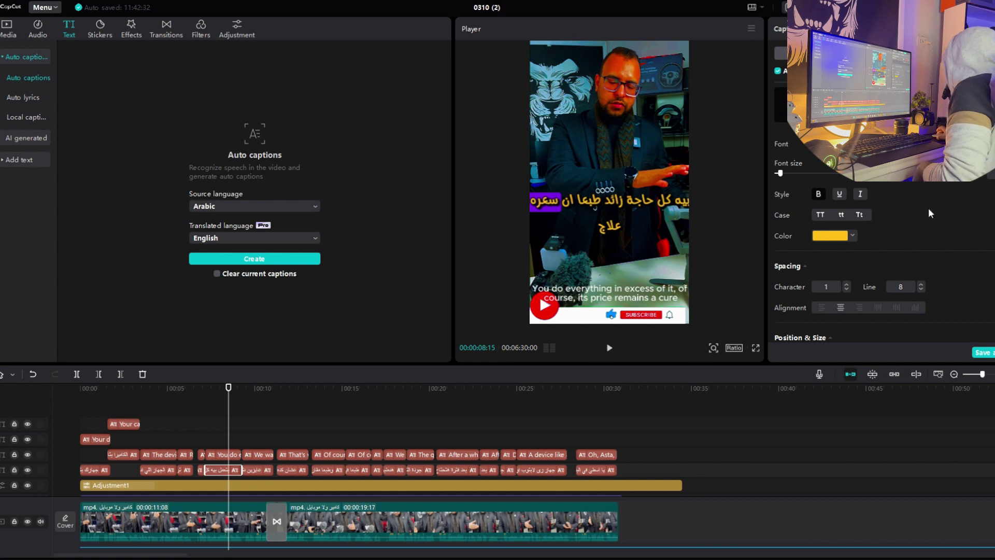
# Set the thickness of the Arabic caption's black stroke to 56.
pyautogui.scroll(-6, 850, 285)
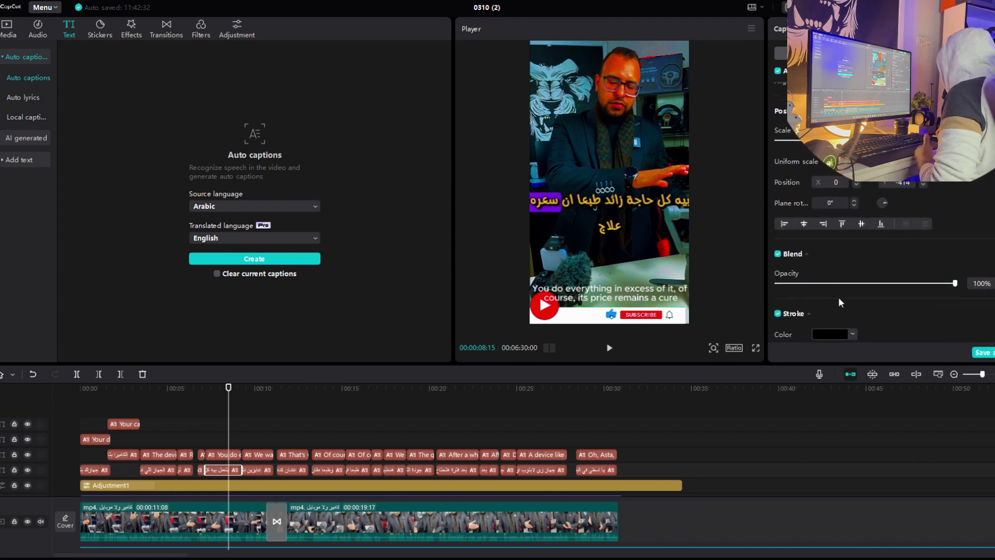
pyautogui.scroll(-2, 830, 294)
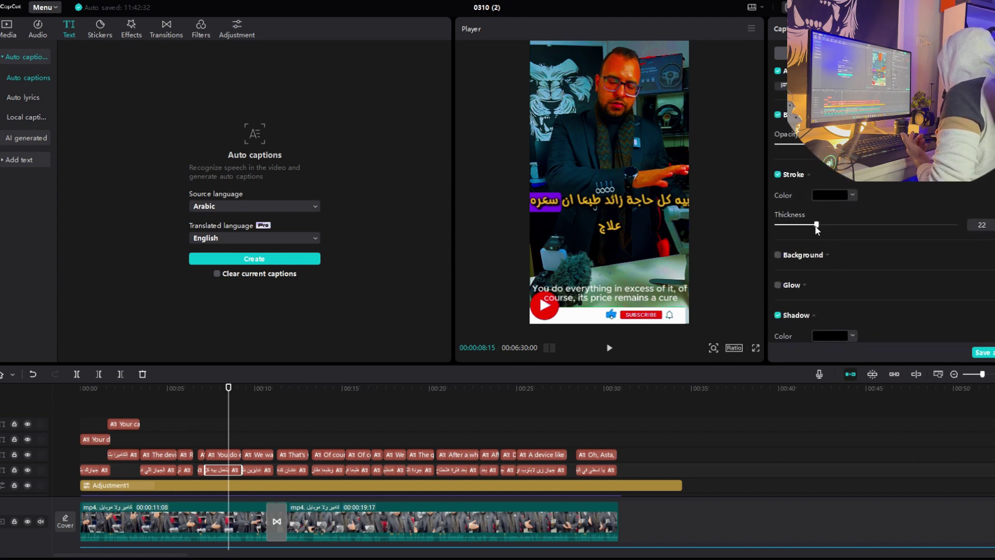
pyautogui.moveTo(816, 227)
pyautogui.mouseDown()
pyautogui.moveTo(884, 230)
pyautogui.moveTo(854, 235)
pyautogui.moveTo(882, 239)
pyautogui.moveTo(876, 232)
pyautogui.mouseUp()
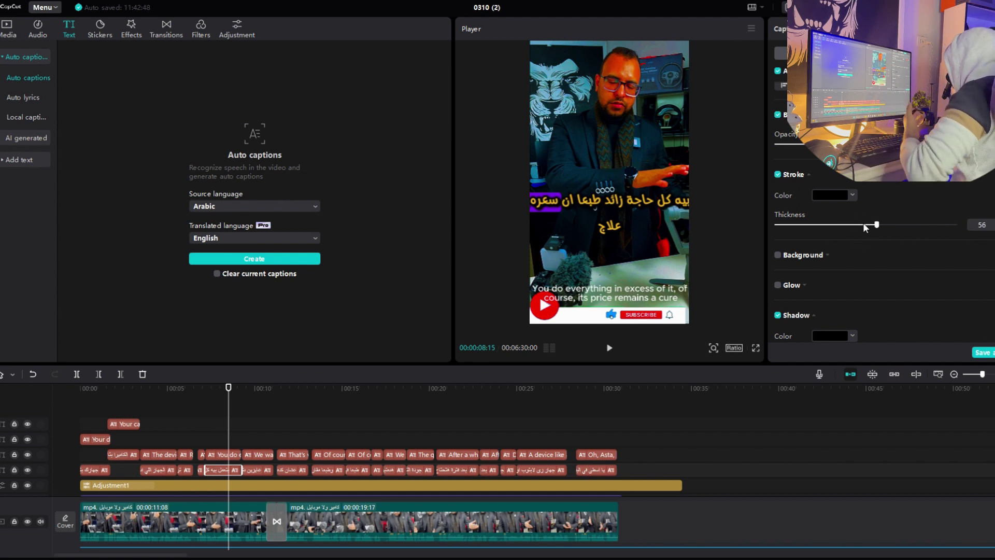
# Enable the Arabic caption's background, color it bright red and choose the second background style.
pyautogui.click(779, 256)
pyautogui.click(832, 295)
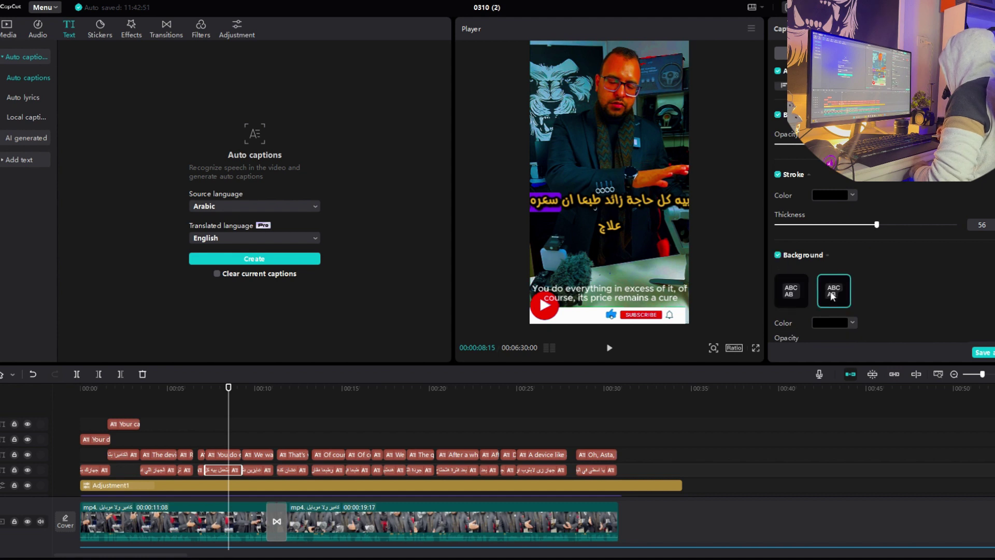
pyautogui.click(785, 292)
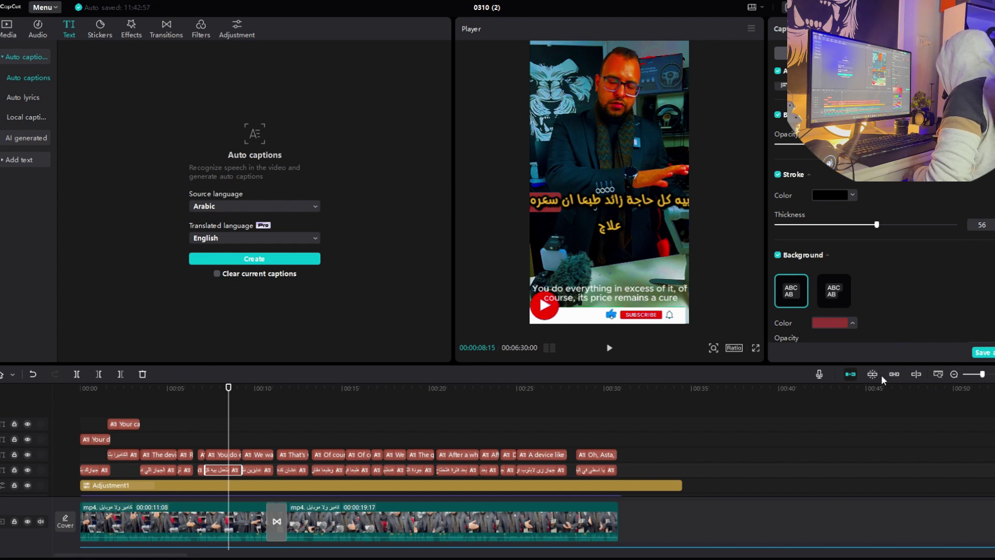
pyautogui.click(849, 291)
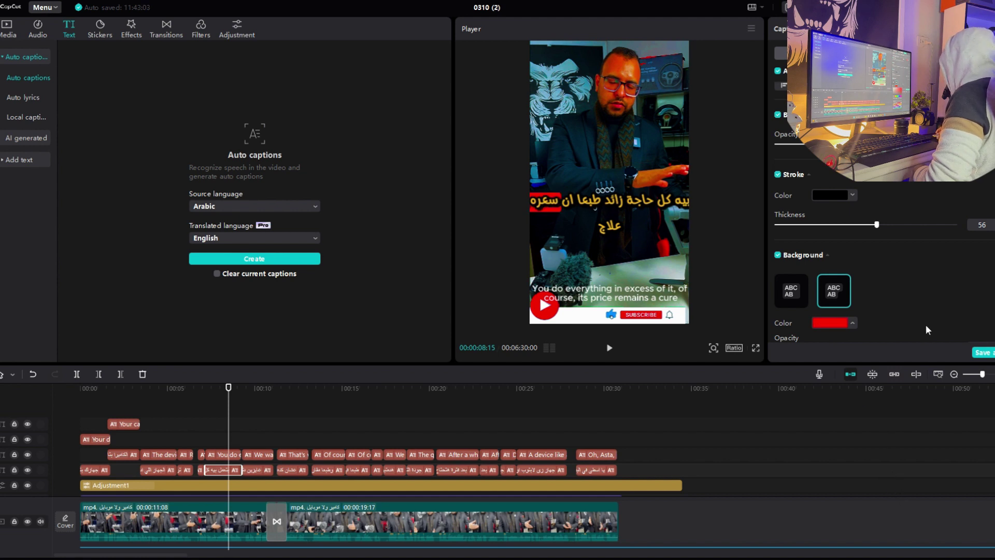
# Enable glow on the Arabic caption with intensity 22 and range 31.
pyautogui.scroll(-5, 897, 286)
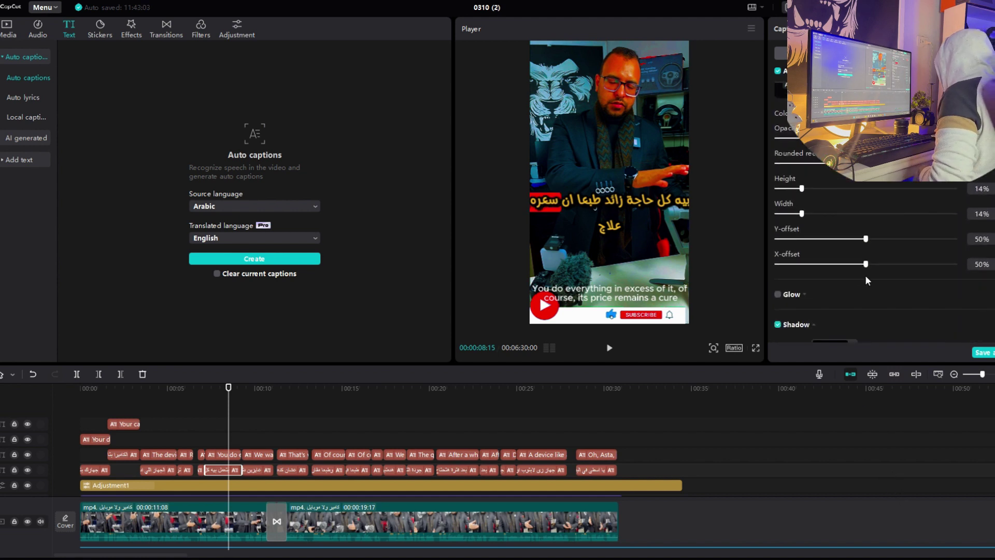
pyautogui.scroll(-3, 868, 279)
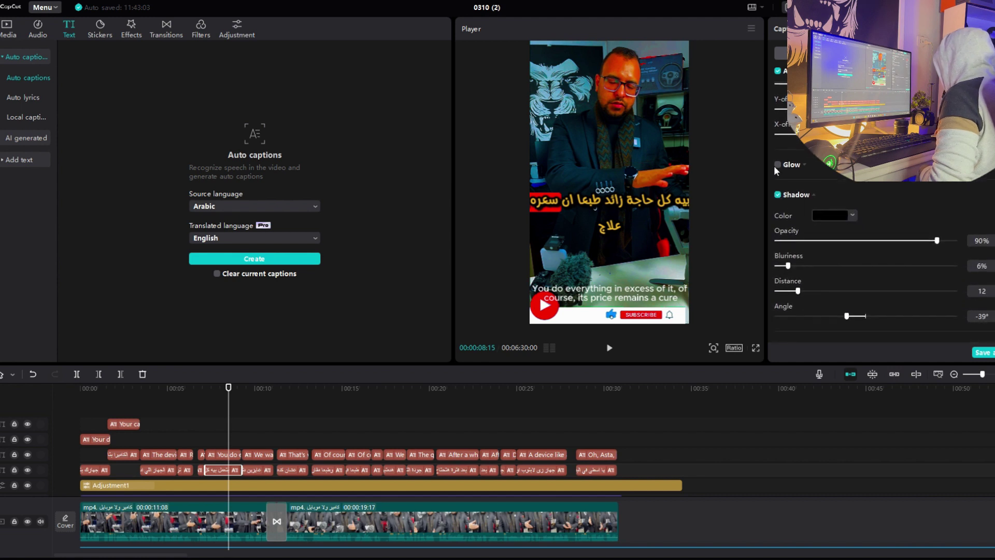
pyautogui.click(778, 165)
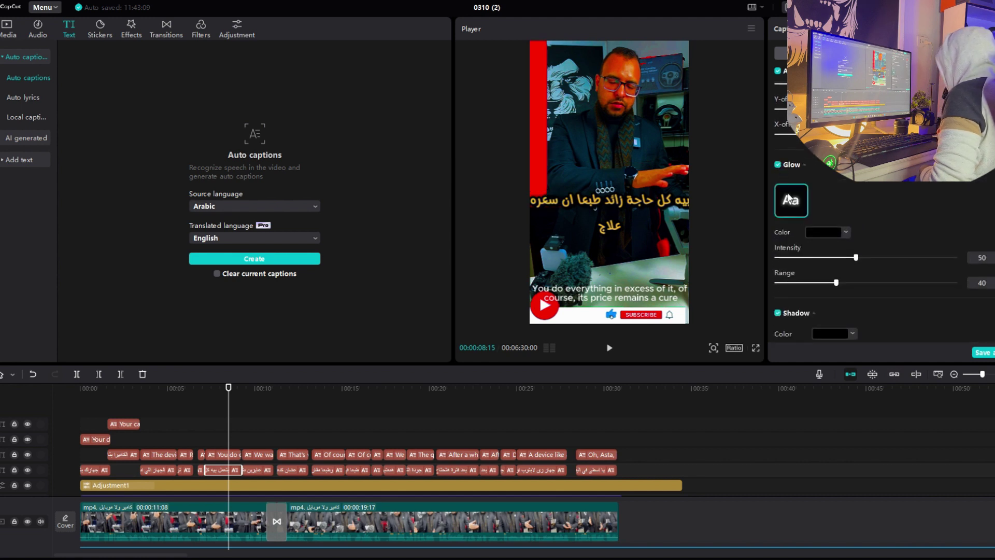
pyautogui.moveTo(856, 257); pyautogui.dragTo(836, 260)
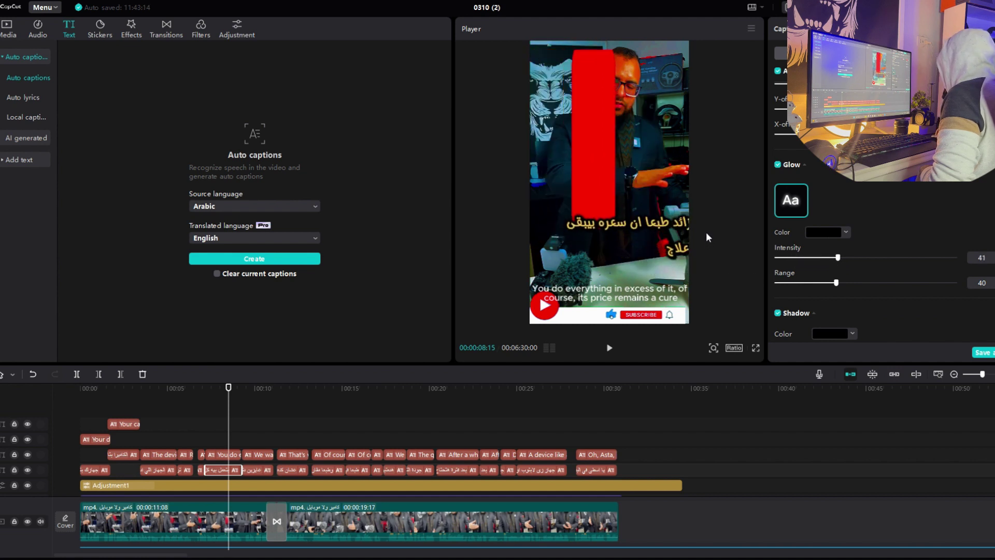
pyautogui.moveTo(836, 283); pyautogui.dragTo(828, 258)
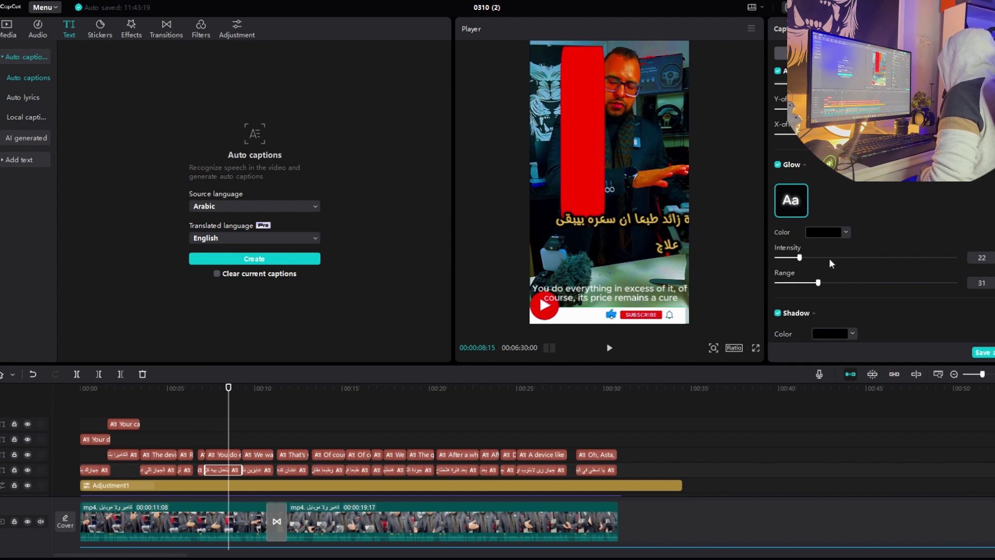
# Turn off the glow on the Arabic caption.
pyautogui.click(779, 165)
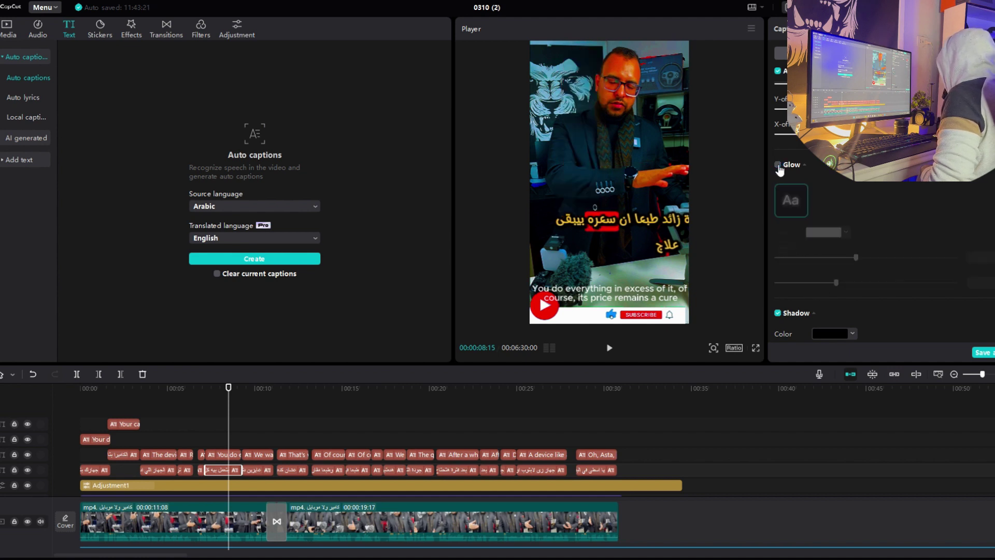
pyautogui.click(781, 167)
pyautogui.click(783, 170)
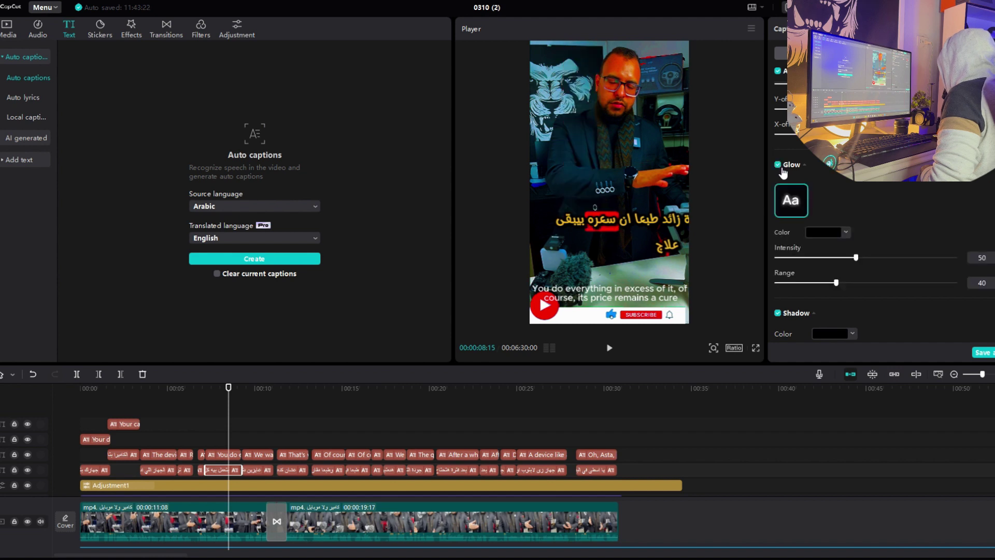
pyautogui.click(783, 170)
pyautogui.click(780, 166)
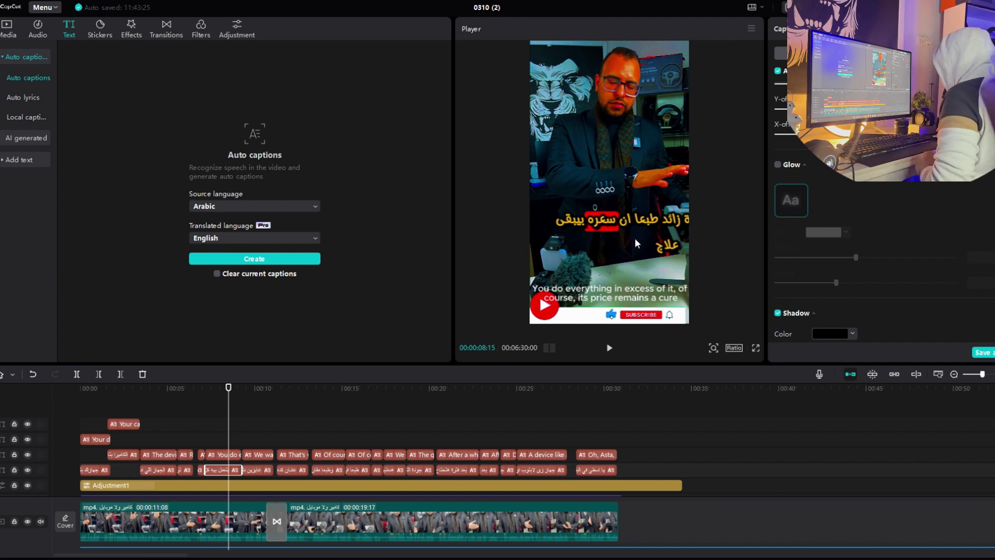
# Review the timeline layers and the media, audio, text, sticker, effect, transition, filter and adjustment libraries.
pyautogui.scroll(-3, 313, 428)
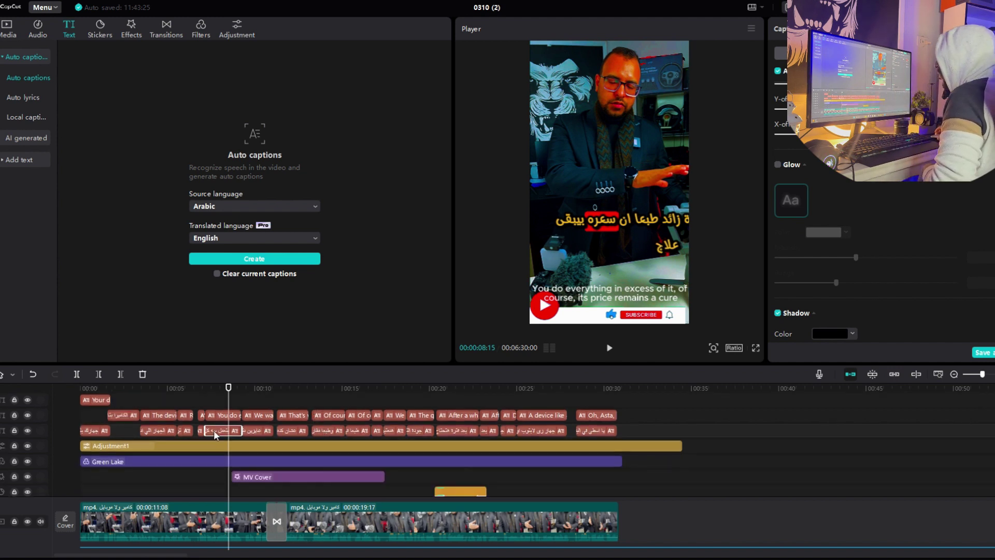
pyautogui.click(2, 36)
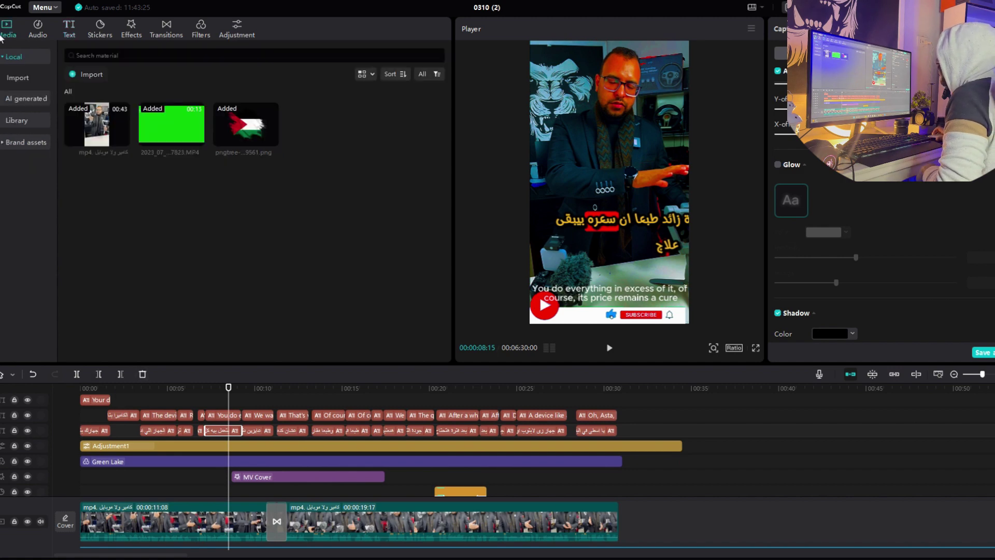
pyautogui.click(35, 30)
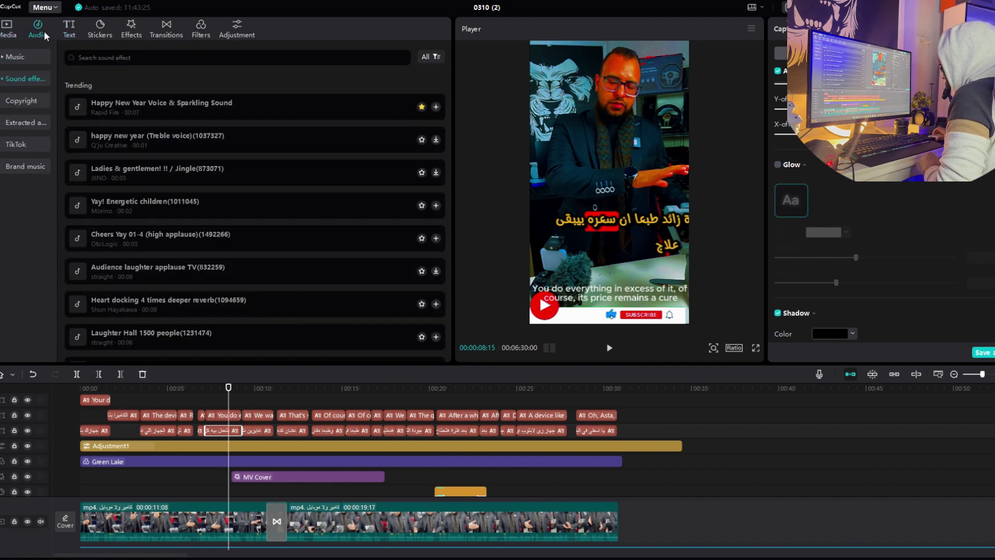
pyautogui.click(77, 35)
pyautogui.click(106, 34)
pyautogui.click(131, 29)
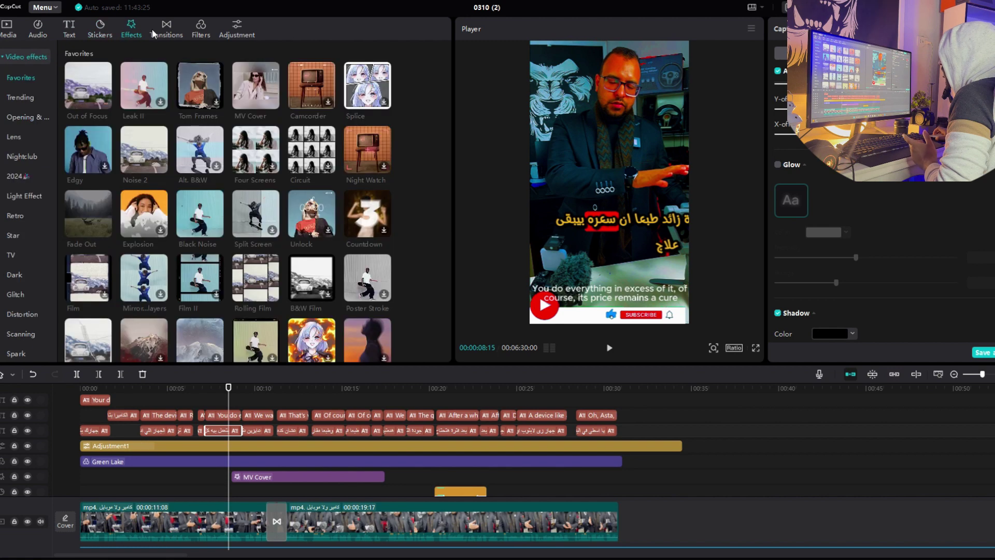
pyautogui.click(167, 31)
pyautogui.click(200, 30)
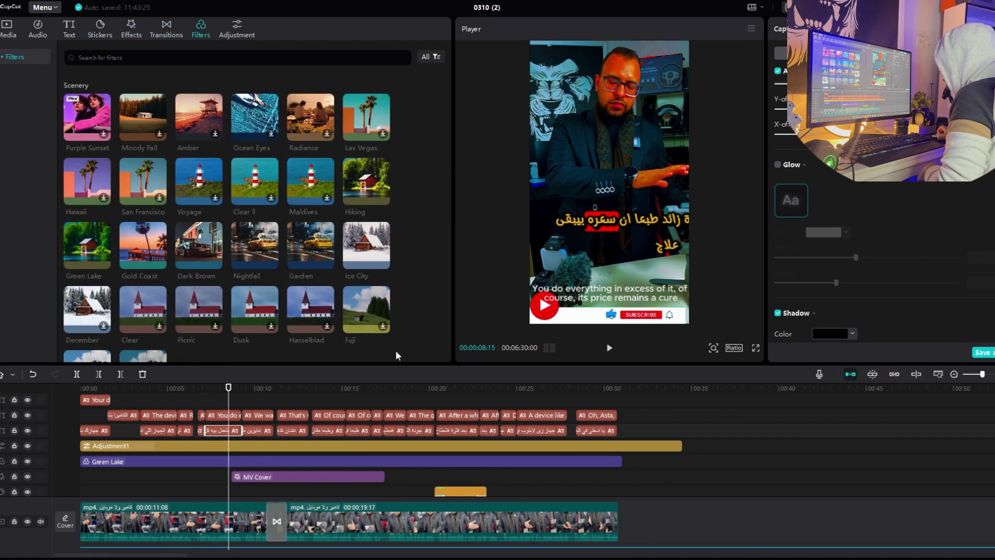
pyautogui.scroll(2, 345, 453)
pyautogui.scroll(-3, 368, 443)
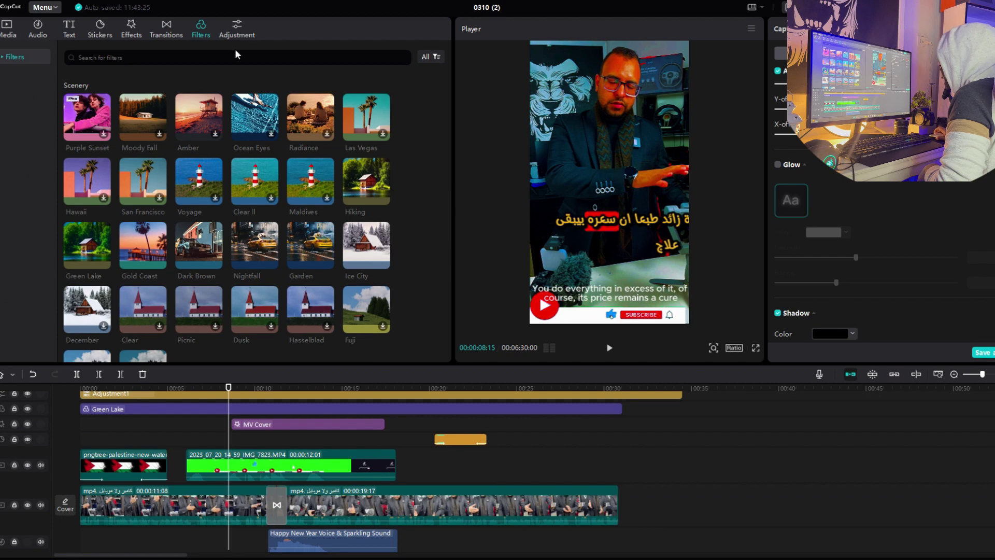
pyautogui.click(236, 30)
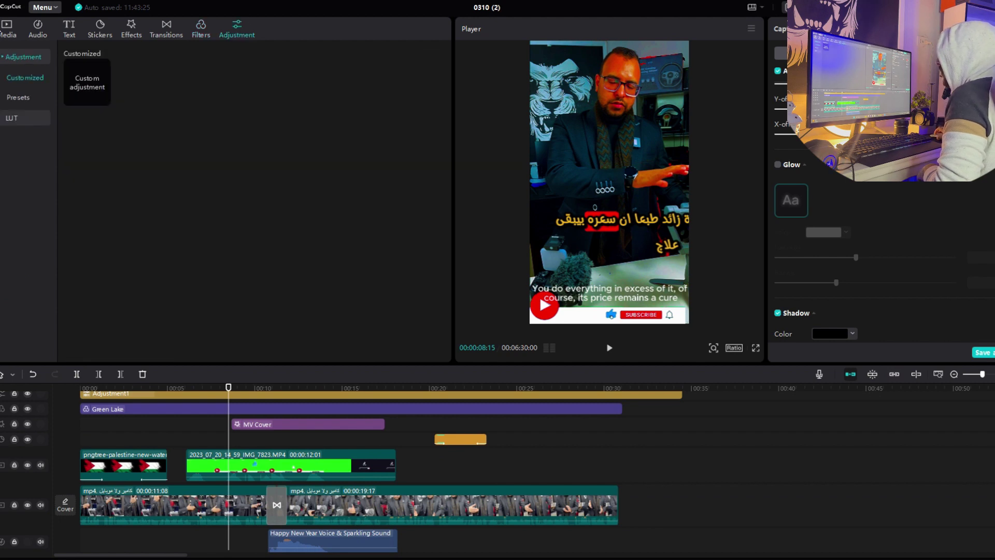
# Look through the AI-generated image history for the "adobe premiere" prompts.
pyautogui.click(3, 32)
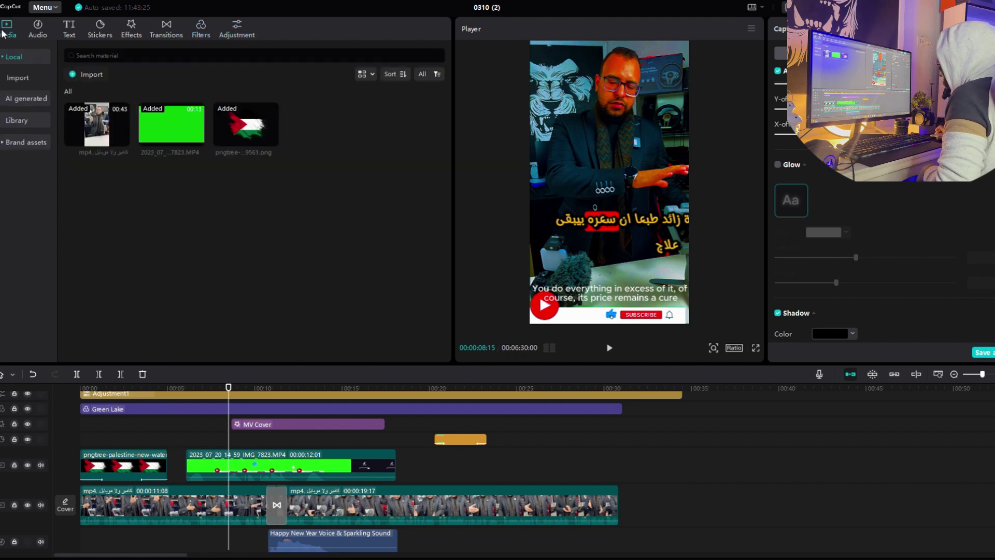
pyautogui.click(21, 98)
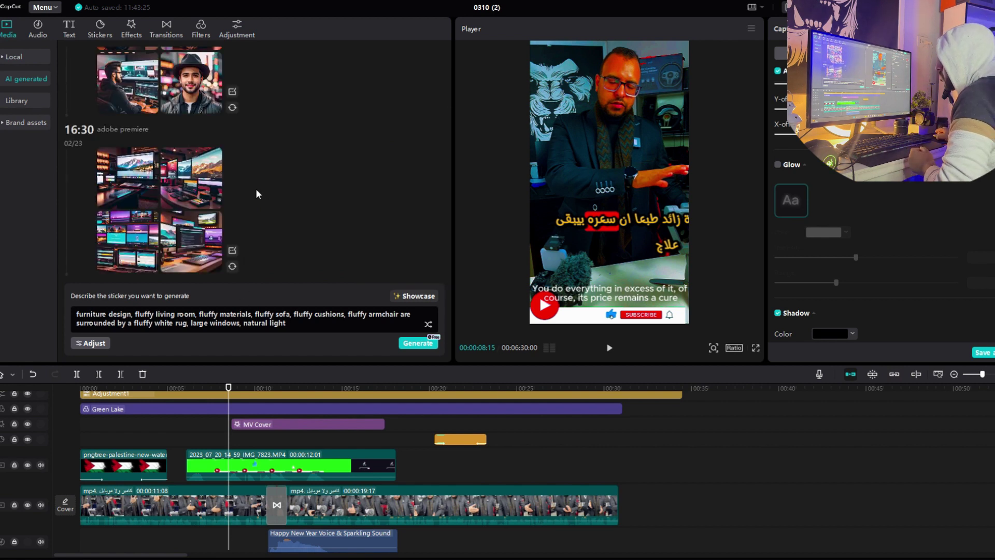
pyautogui.scroll(2, 258, 191)
pyautogui.moveTo(206, 202)
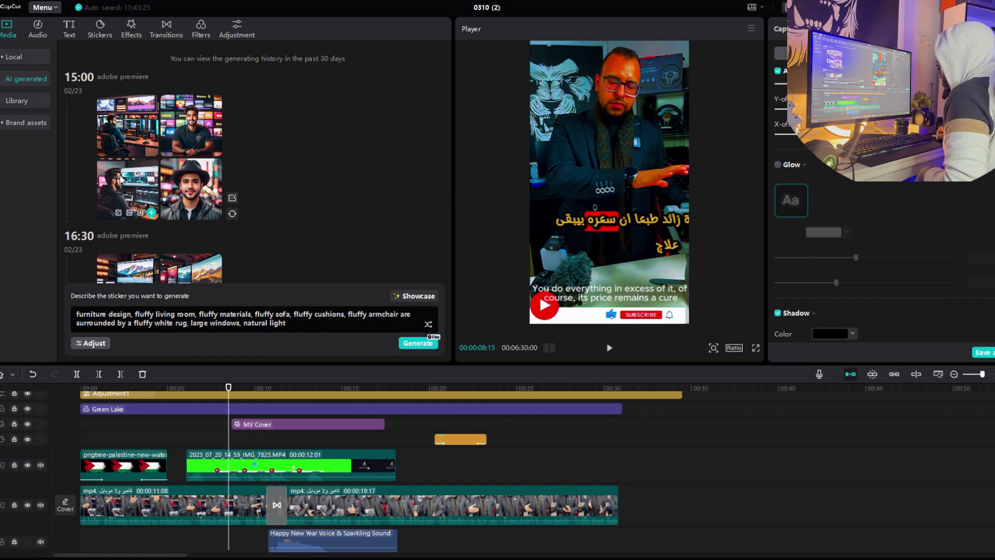
pyautogui.scroll(-2, 192, 200)
pyautogui.scroll(2, 184, 198)
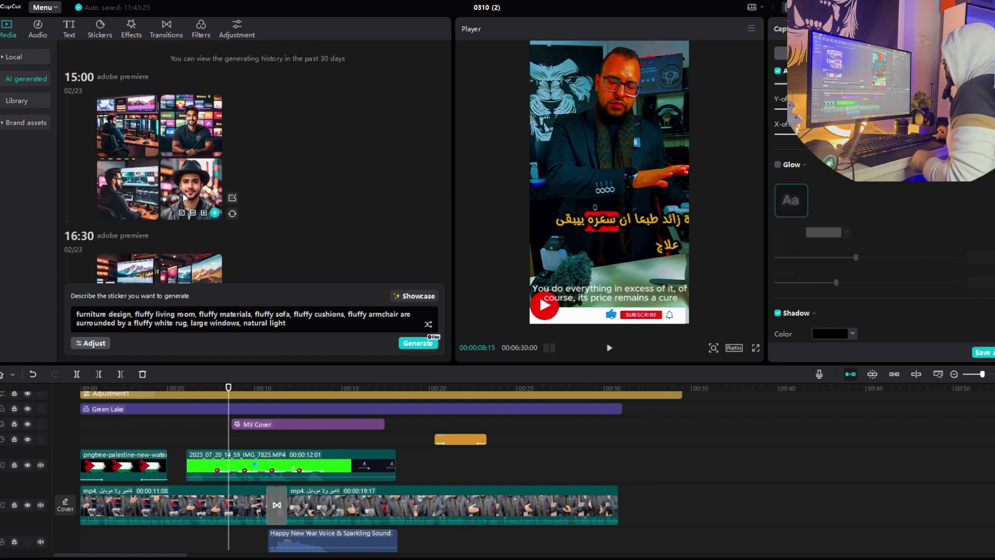
# Browse the stock library's favorites, green screens, backgrounds and intro/end clips, check the brand assets, and return to the local media.
pyautogui.click(24, 100)
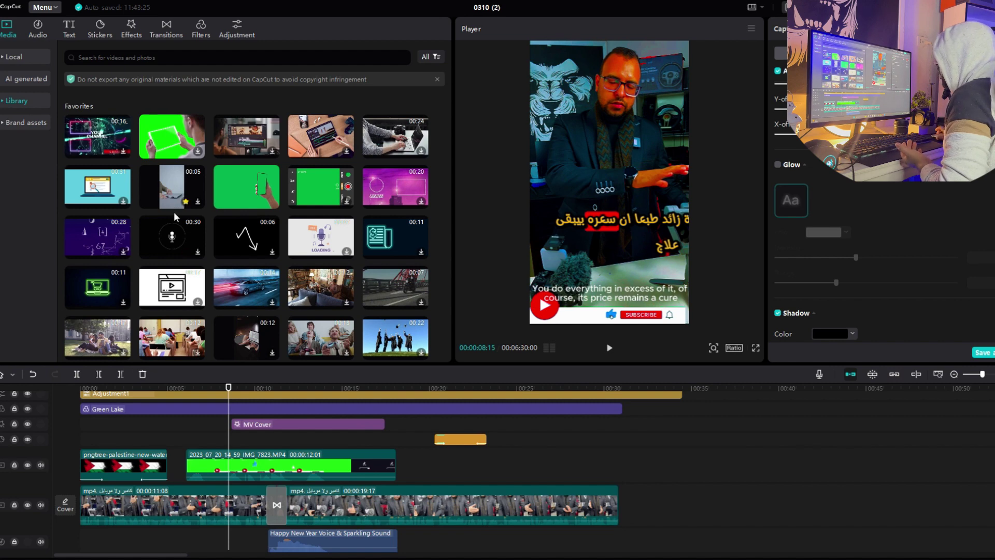
pyautogui.scroll(-2, 321, 243)
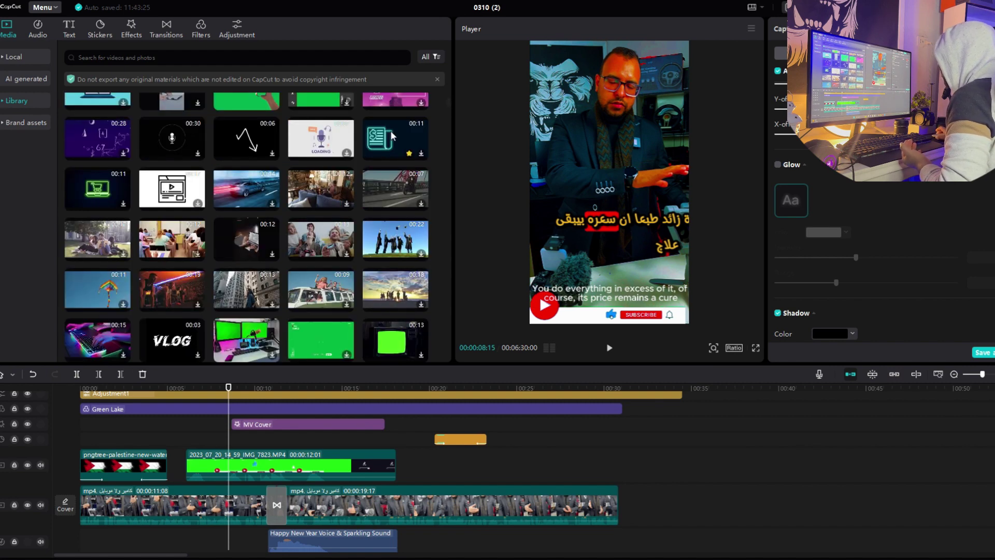
pyautogui.scroll(2, 392, 136)
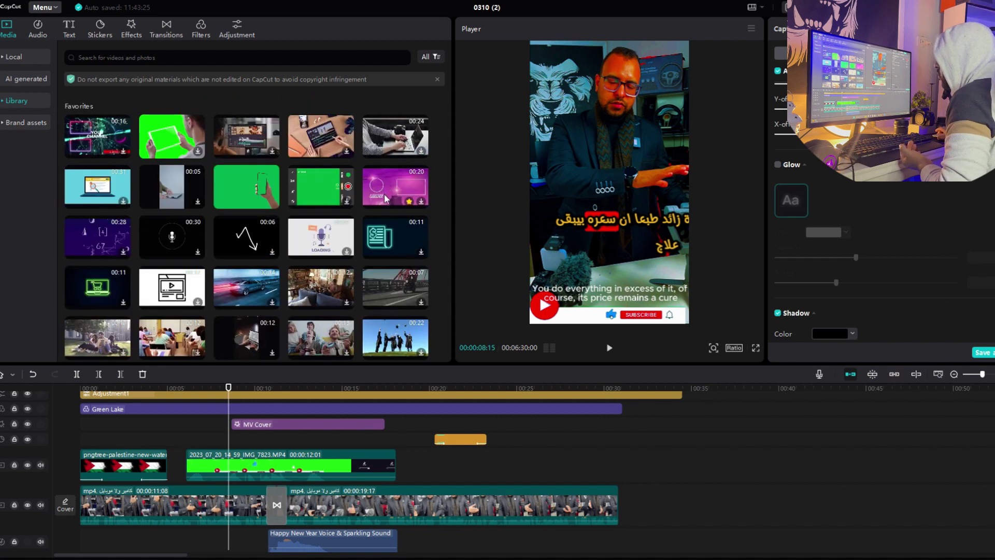
pyautogui.scroll(-8, 254, 301)
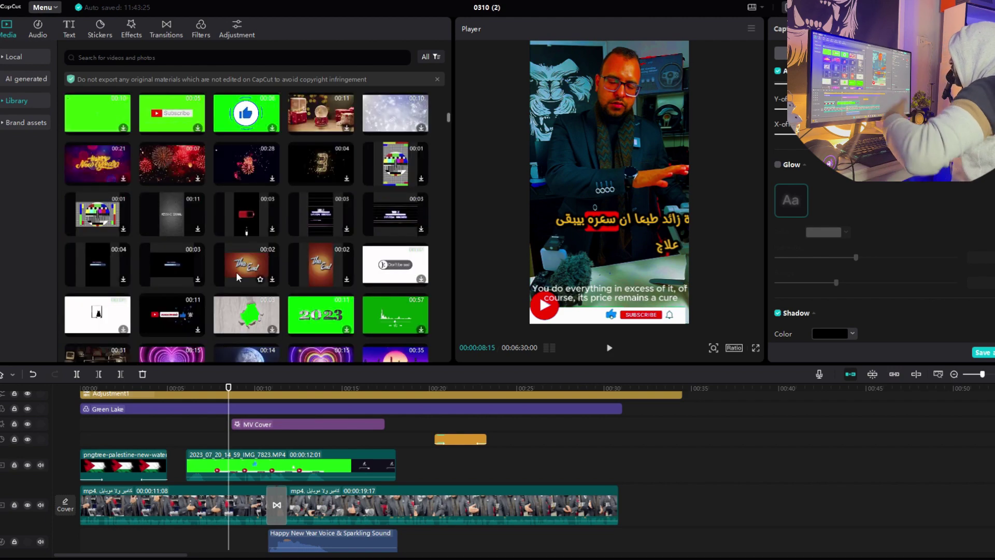
pyautogui.scroll(-5, 238, 280)
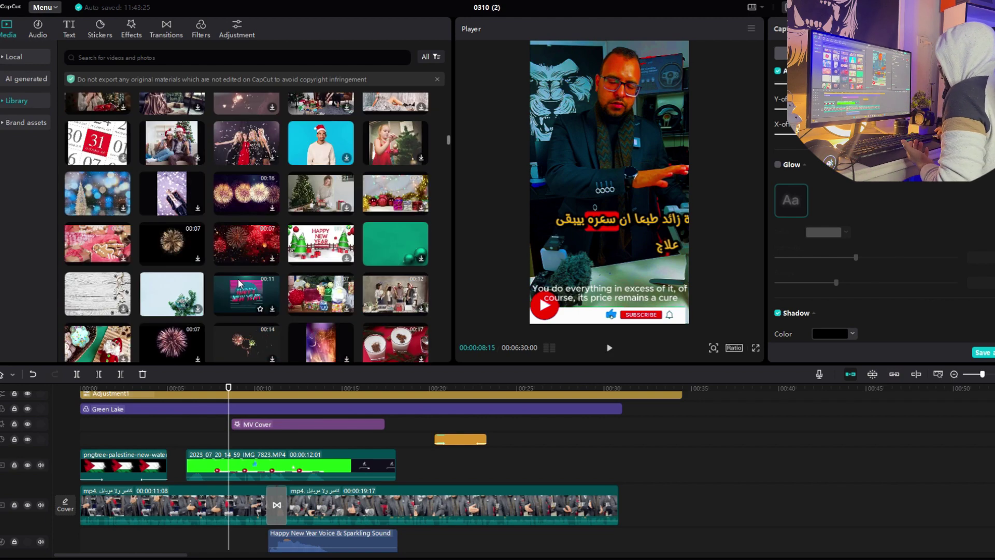
pyautogui.scroll(-8, 240, 280)
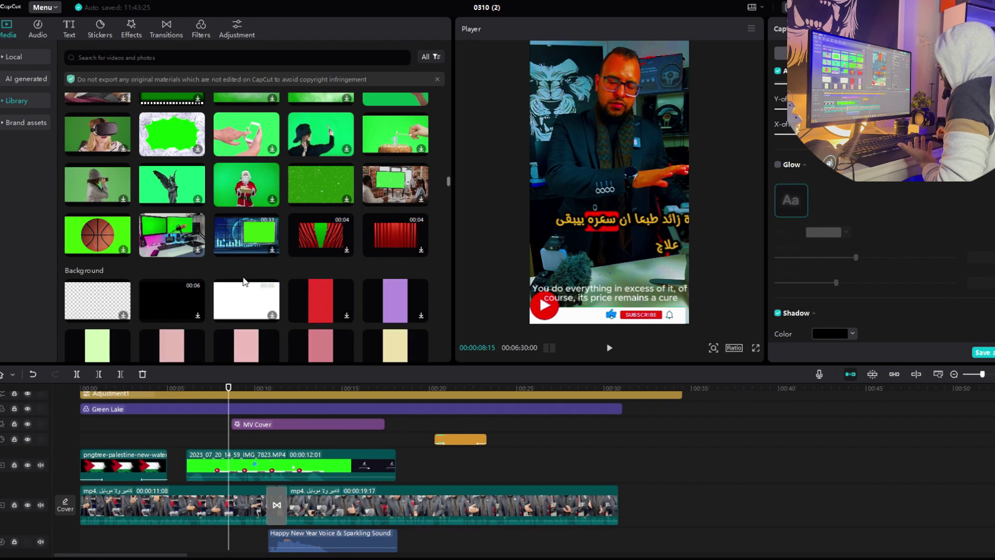
pyautogui.scroll(-5, 242, 275)
pyautogui.scroll(-5, 228, 272)
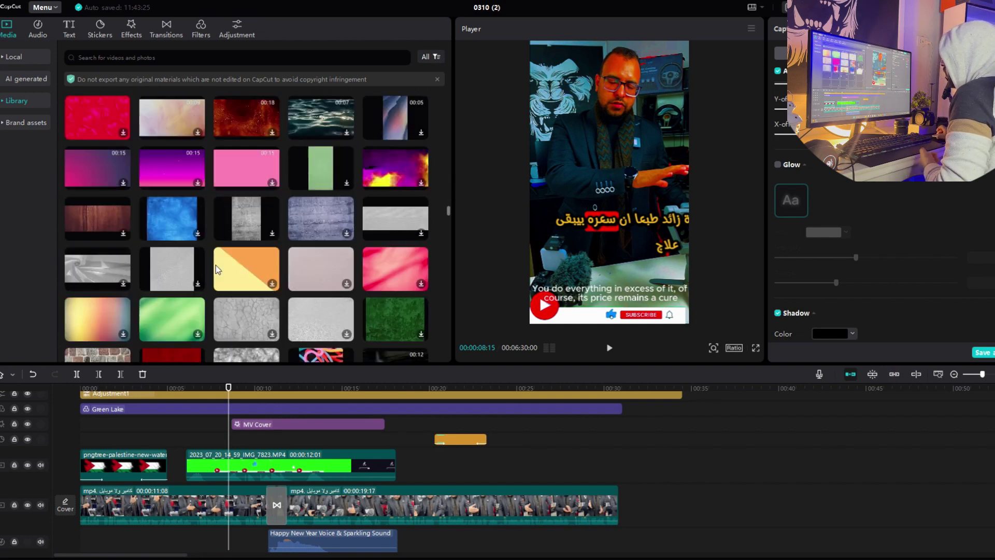
pyautogui.scroll(-10, 212, 259)
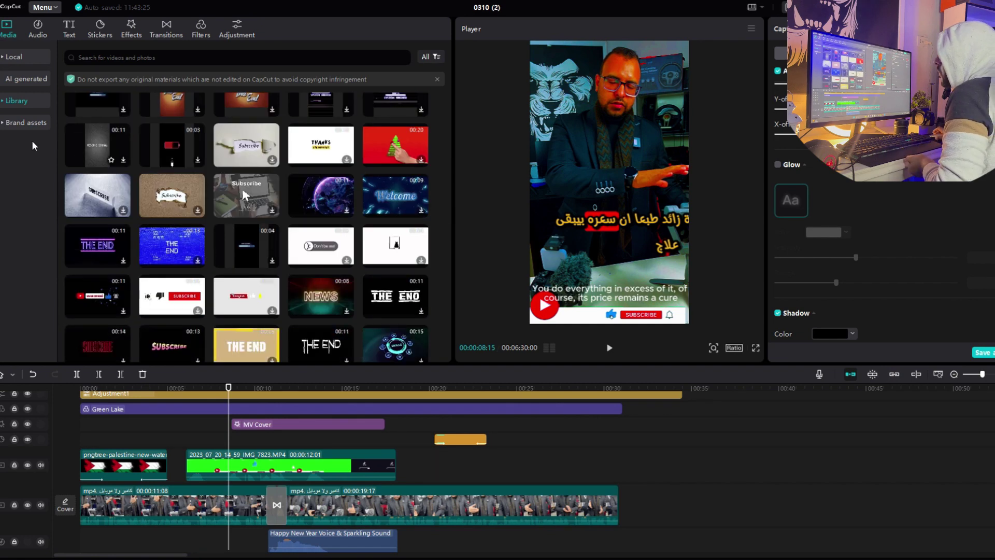
pyautogui.click(16, 123)
pyautogui.click(20, 164)
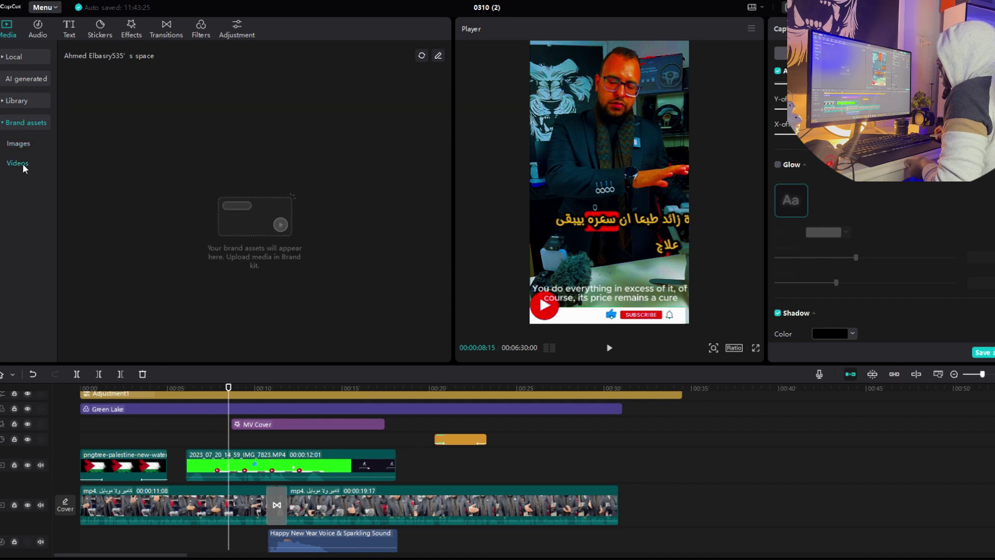
pyautogui.click(19, 58)
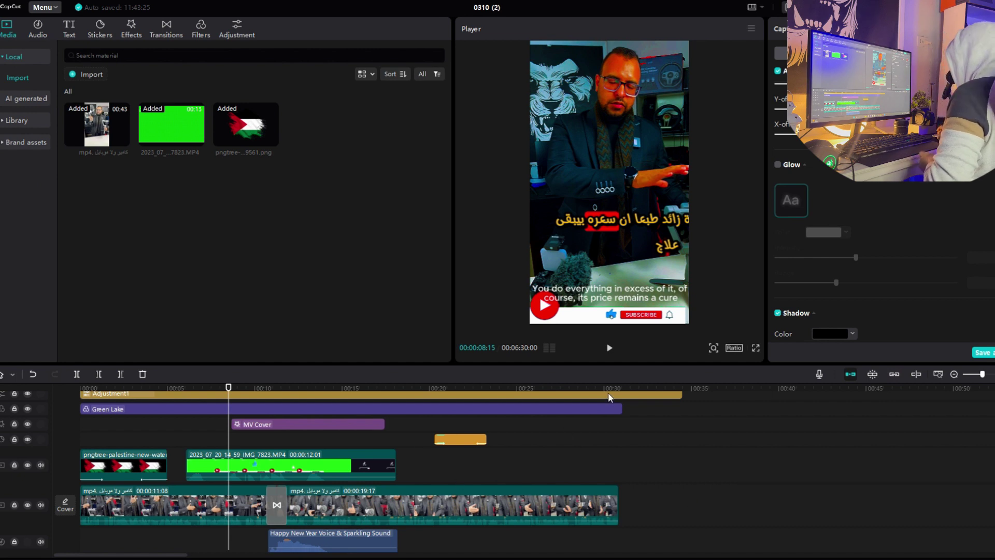
# Set the speed of the first presenter clip on the main track to 1.9x.
pyautogui.click(162, 509)
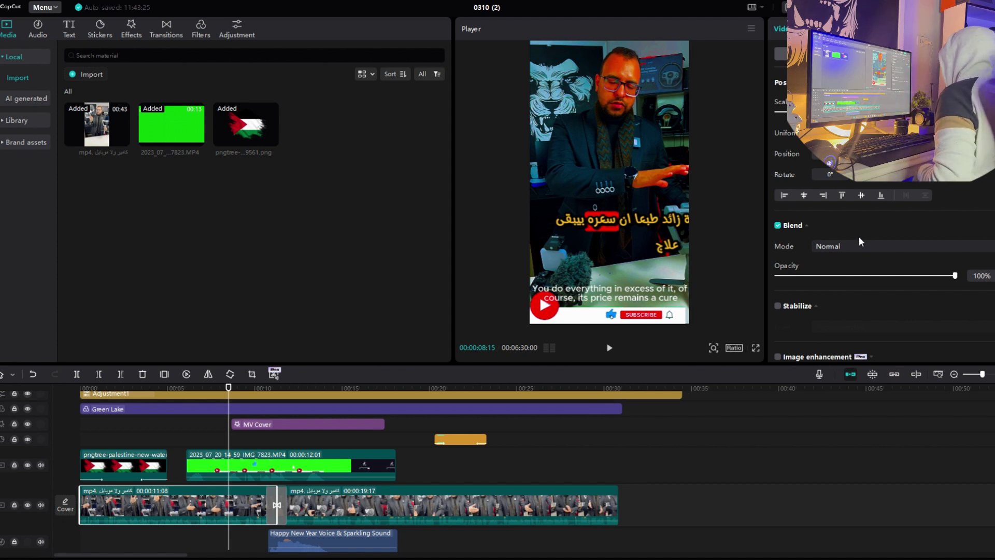
pyautogui.click(814, 29)
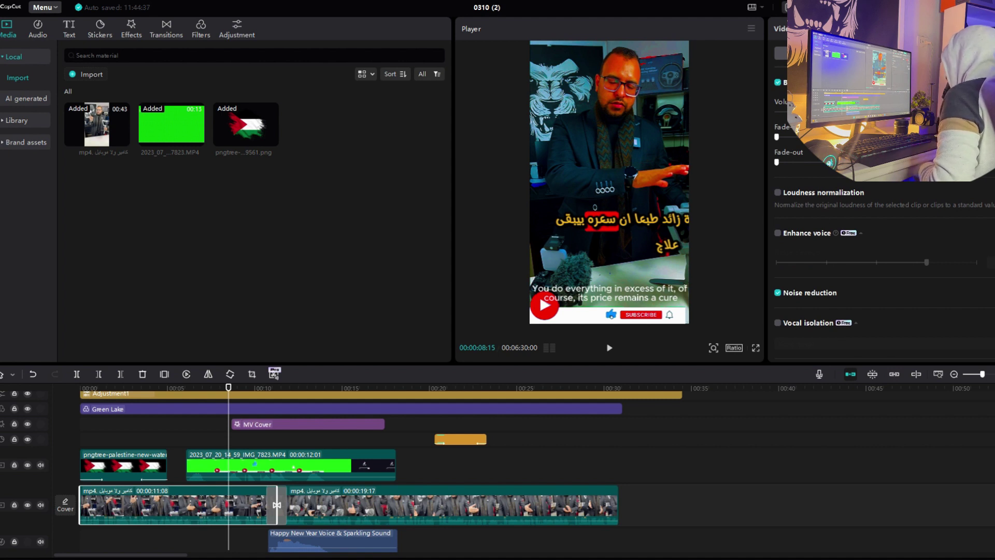
pyautogui.click(844, 30)
pyautogui.moveTo(807, 97); pyautogui.dragTo(834, 97)
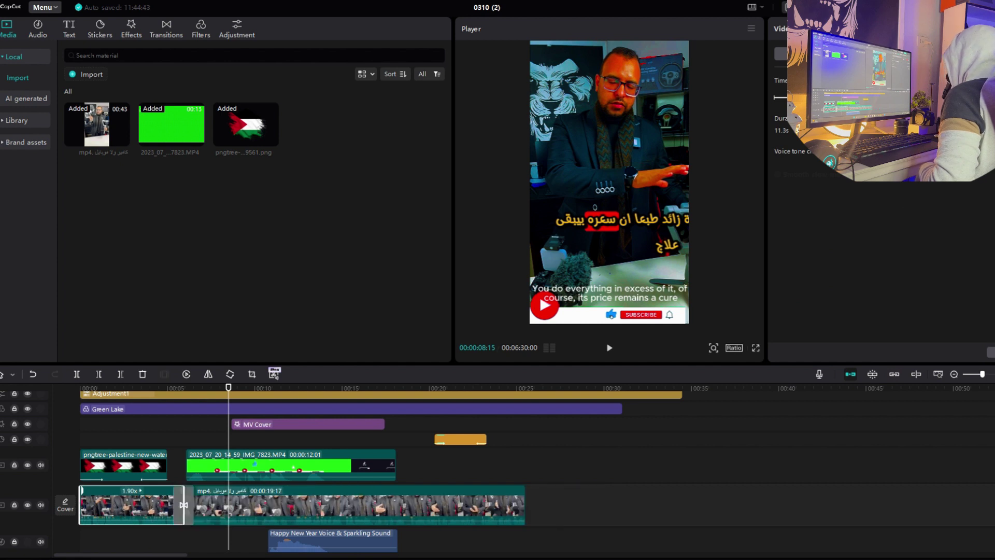
# Check the animation, basic video and mask options available for the sped-up first clip.
pyautogui.click(879, 29)
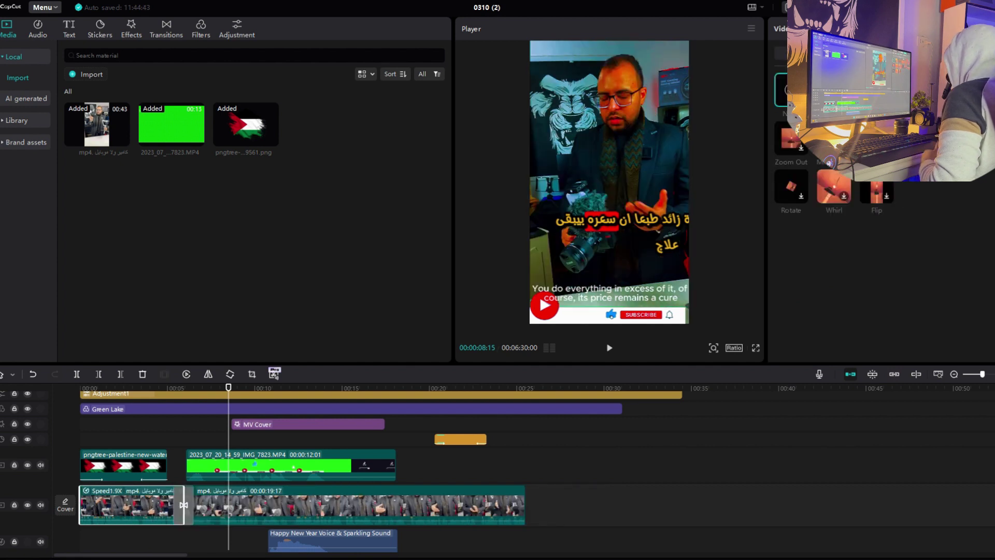
pyautogui.click(785, 29)
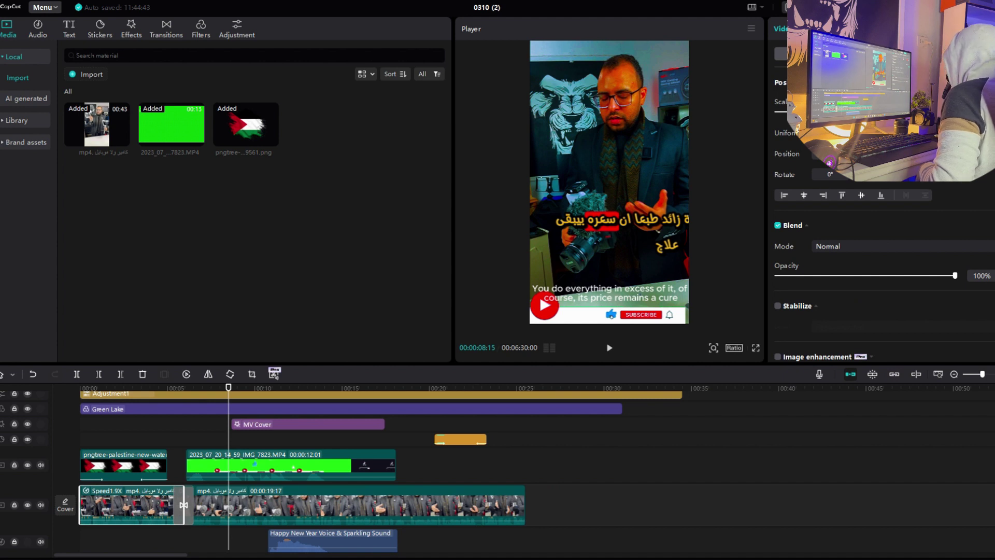
pyautogui.click(928, 54)
# Place the full presenter video on an overlay track from about 10 seconds and move the playhead to 00:00:14:05.
pyautogui.scroll(4, 313, 484)
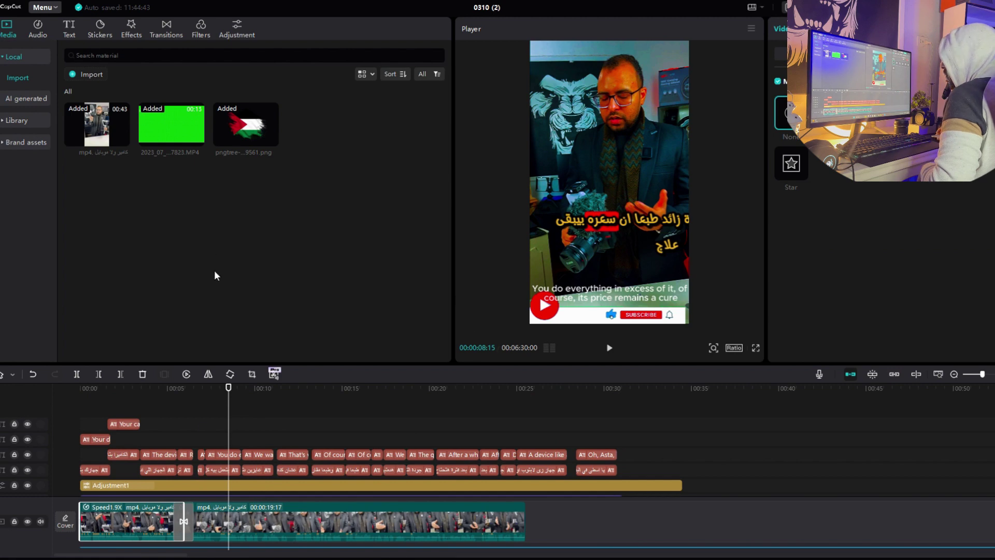
pyautogui.scroll(-5, 295, 446)
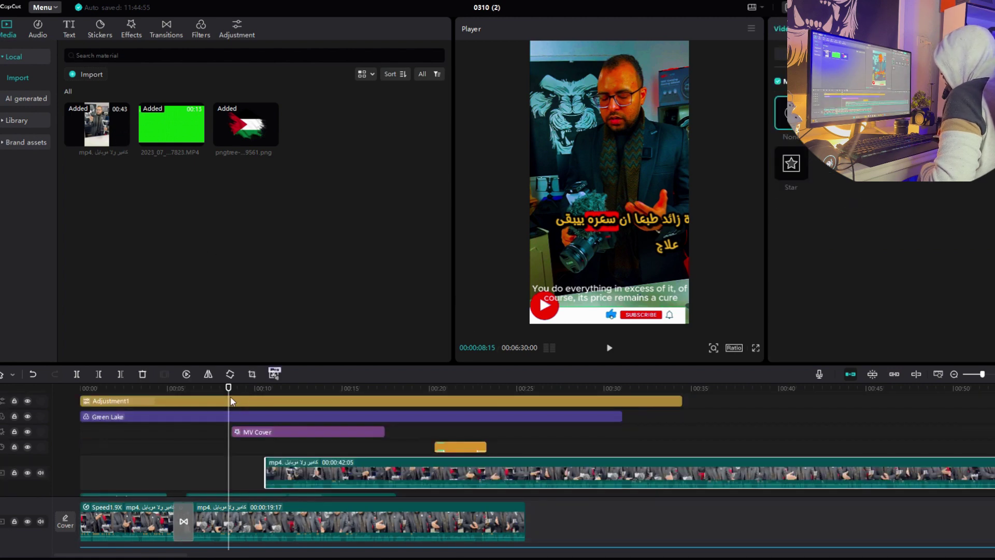
pyautogui.moveTo(231, 394); pyautogui.dragTo(322, 424)
pyautogui.moveTo(229, 389); pyautogui.dragTo(328, 422)
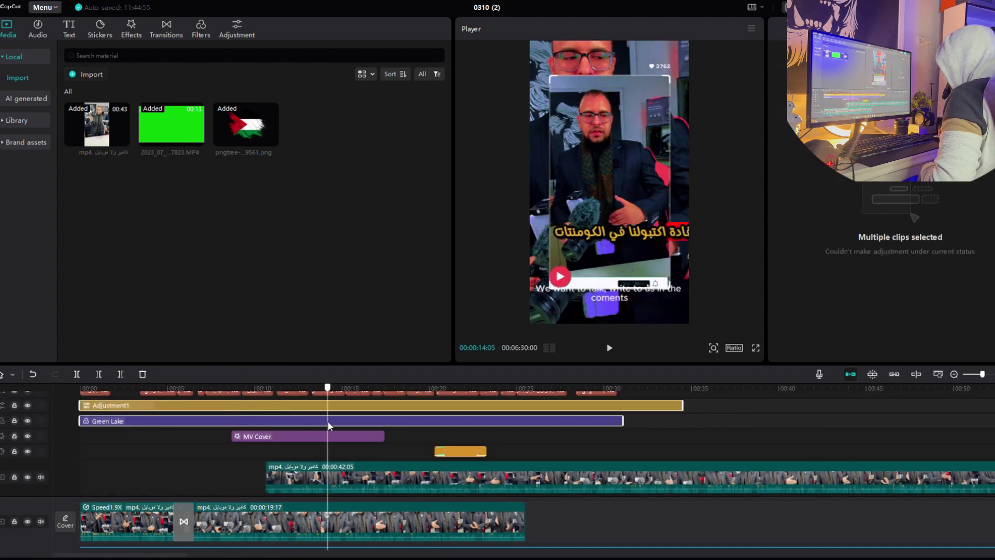
# Shrink the overlaid presenter video to a small inset and position it near the upper right of the framed picture.
pyautogui.click(672, 290)
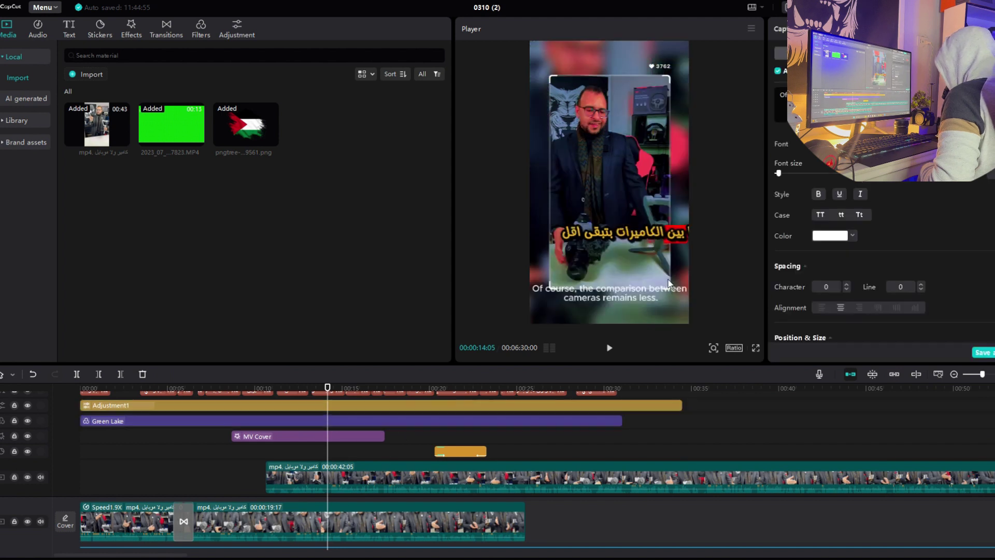
pyautogui.click(630, 166)
pyautogui.moveTo(629, 168); pyautogui.dragTo(639, 189)
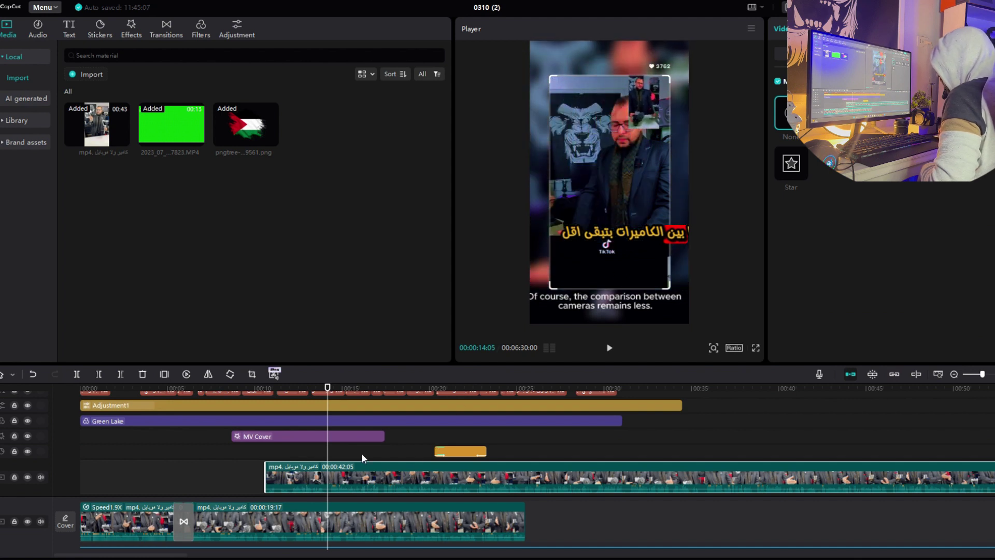
# Delete the MV Cover effect from the timeline.
pyautogui.click(346, 437)
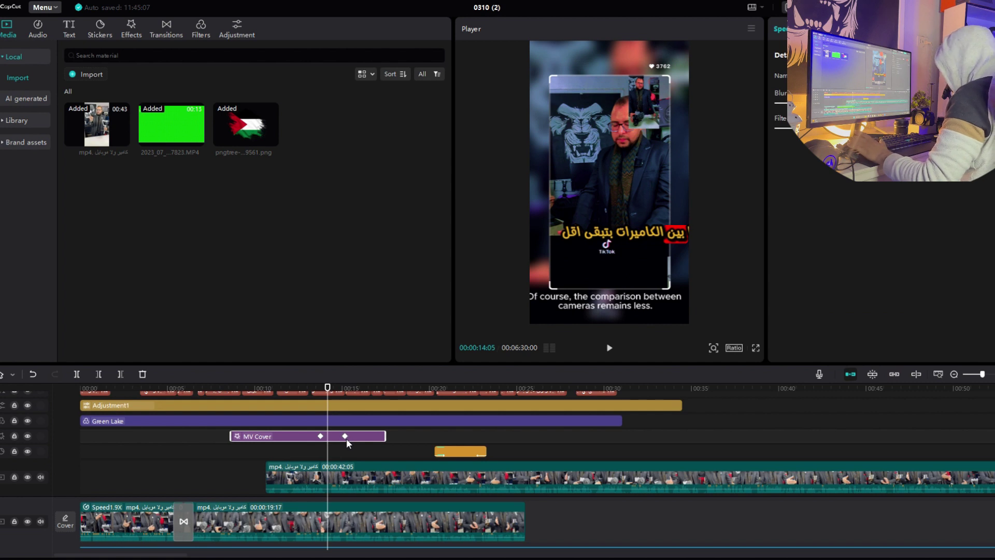
pyautogui.press('Delete')
# Move the inset presenter video to the frame's upper-right edge and mask it, shifting the mask to X -221, Y 177.
pyautogui.click(658, 74)
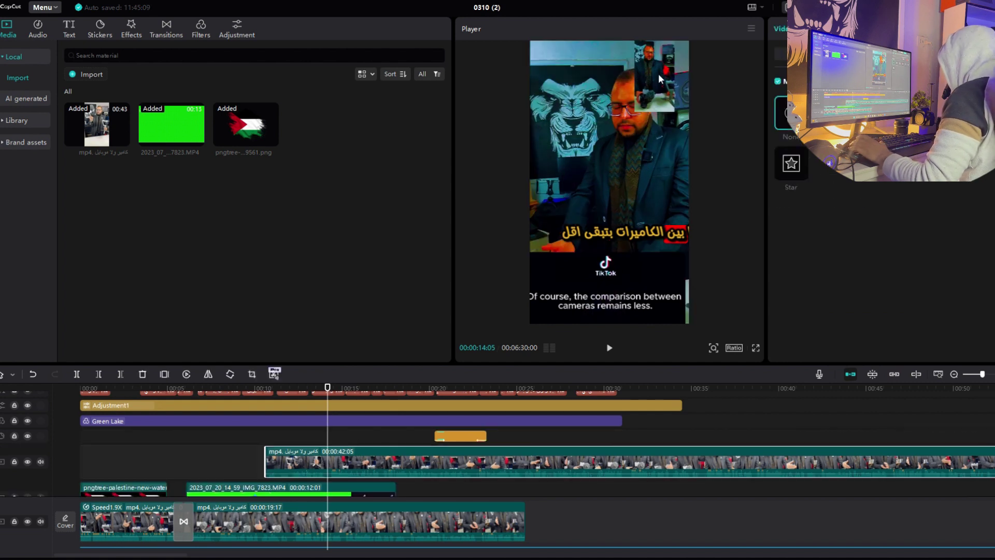
pyautogui.moveTo(658, 73)
pyautogui.mouseDown()
pyautogui.moveTo(679, 77)
pyautogui.moveTo(670, 85)
pyautogui.mouseUp()
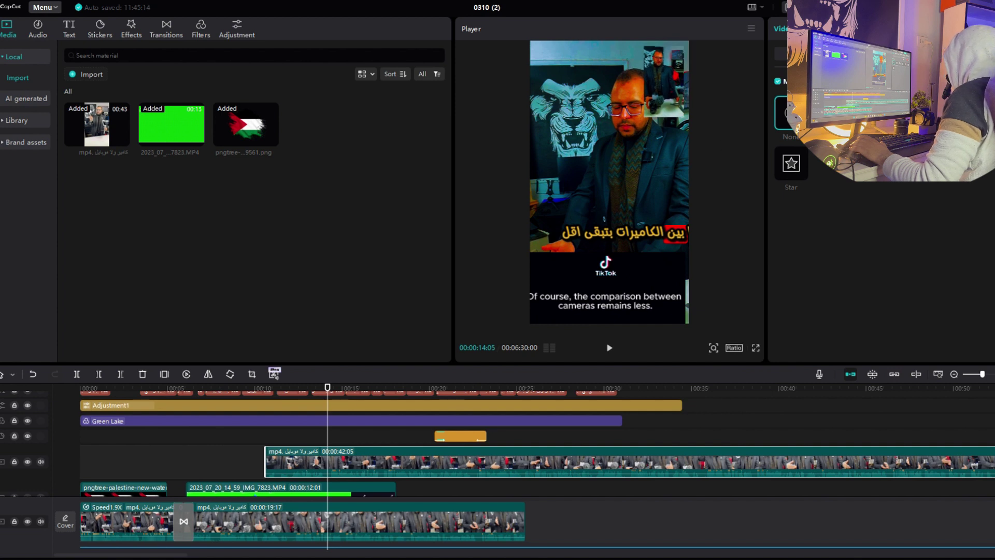
pyautogui.moveTo(671, 84); pyautogui.dragTo(724, 98)
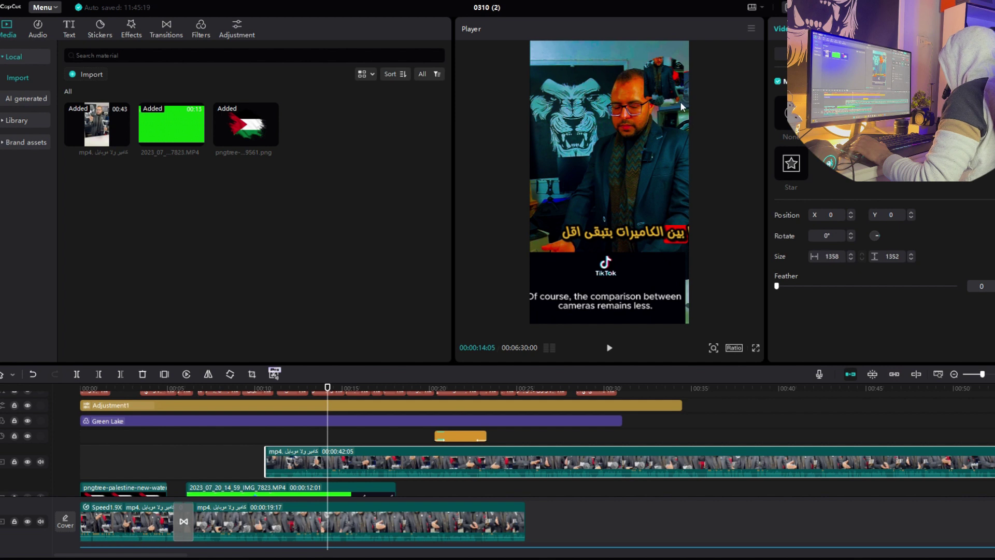
pyautogui.moveTo(683, 106); pyautogui.dragTo(661, 81)
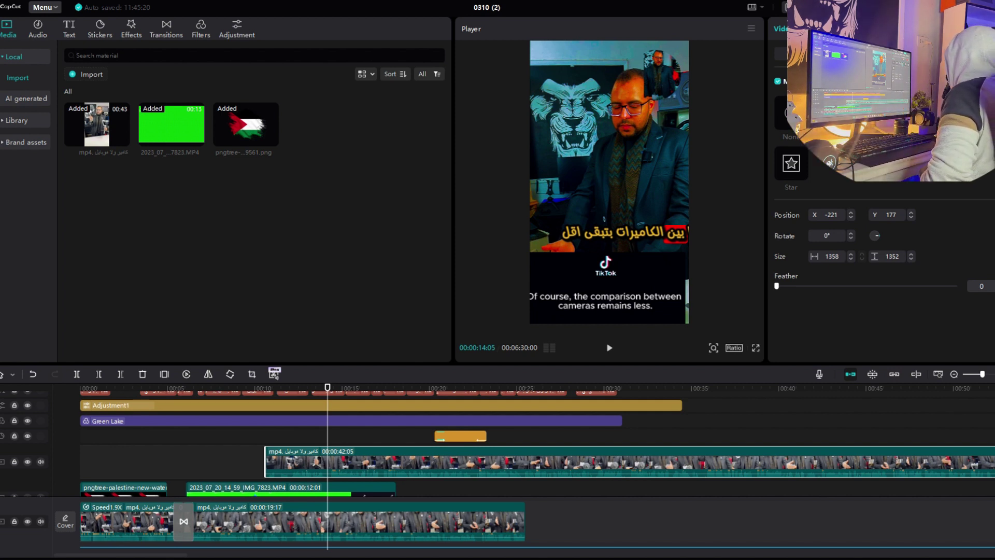
# Turn on face retouching for the inset video and for the second main-track clip, raising Brighten on the main-track clip.
pyautogui.click(974, 53)
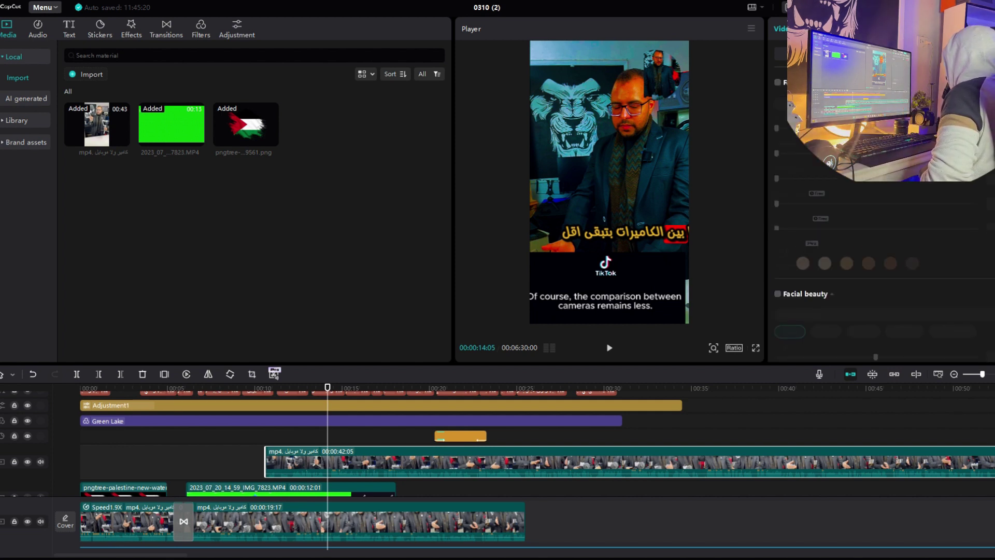
pyautogui.click(778, 83)
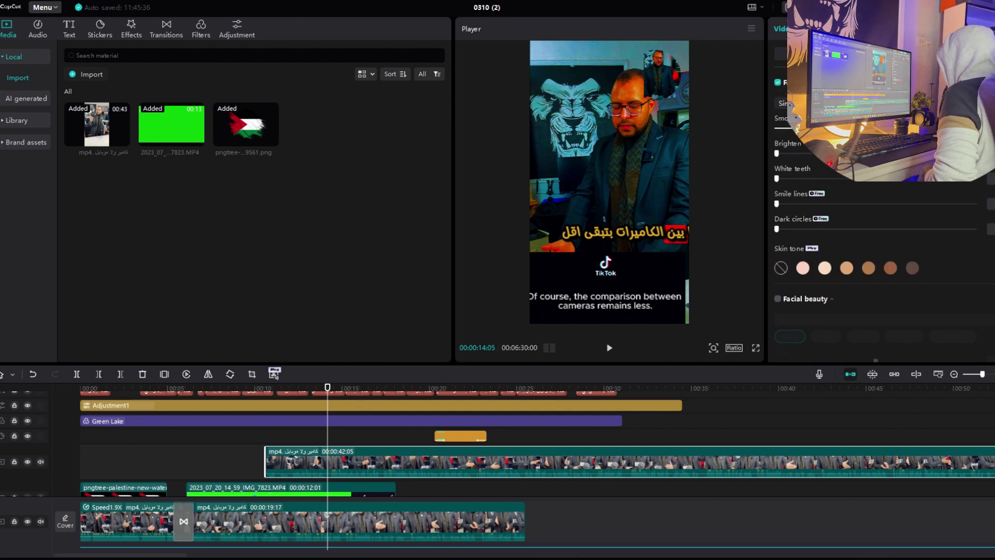
pyautogui.click(620, 102)
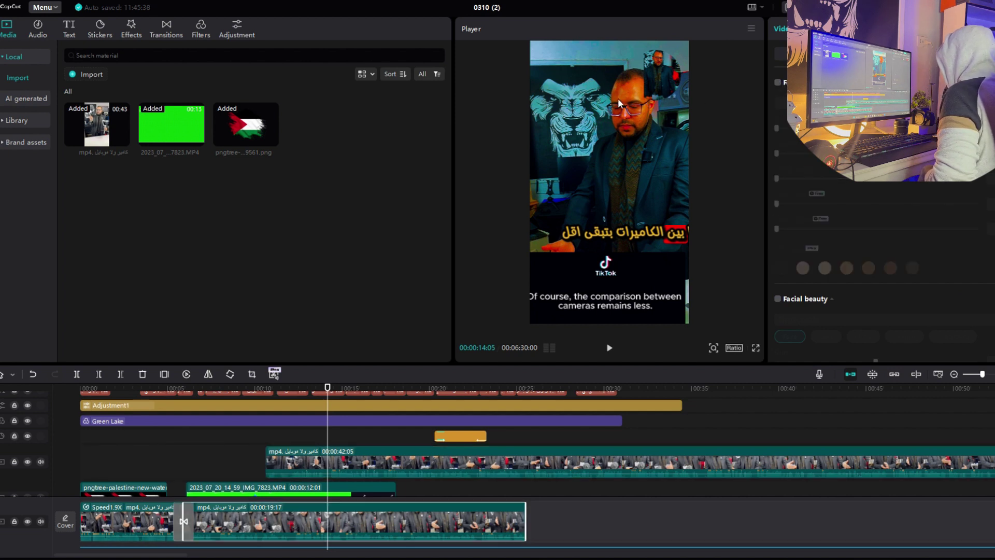
pyautogui.click(779, 83)
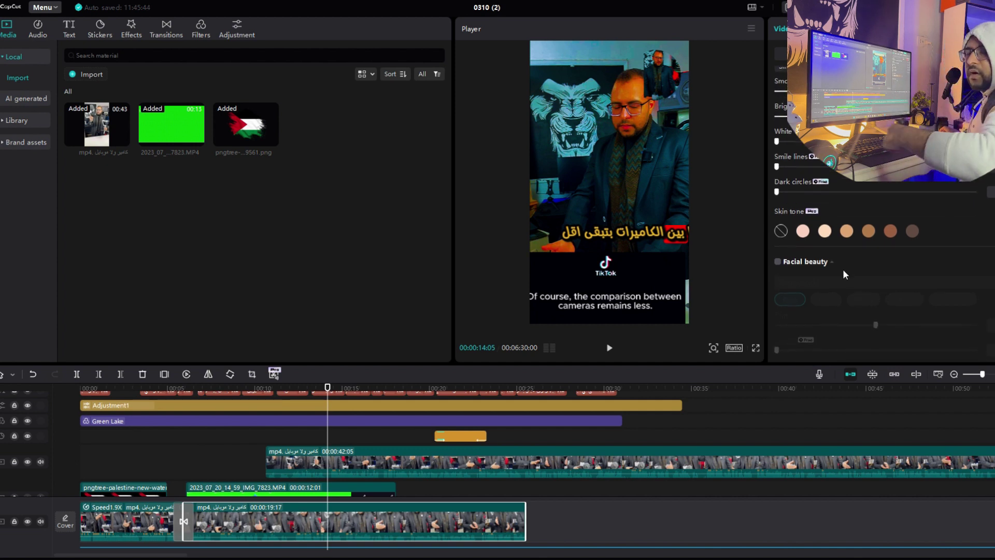
# Enable makeup on the second main-track clip and apply the look directly below Plain Water.
pyautogui.scroll(-5, 848, 273)
pyautogui.scroll(-3, 850, 249)
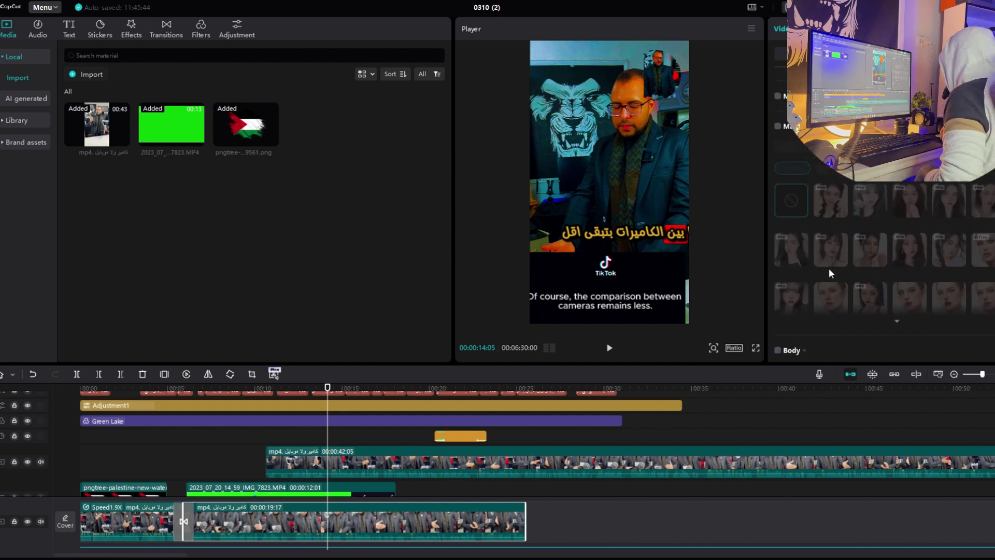
pyautogui.scroll(6, 829, 269)
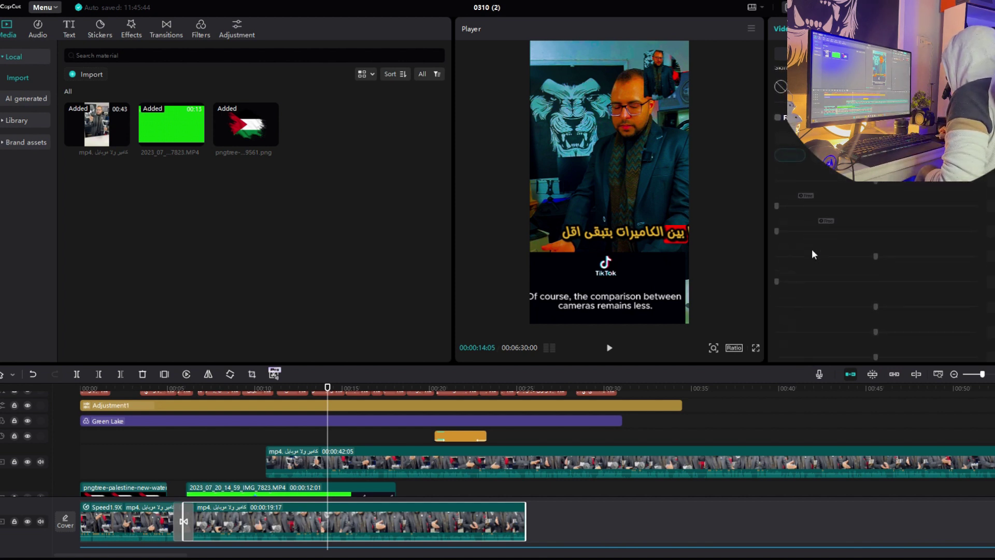
pyautogui.scroll(-5, 811, 250)
pyautogui.scroll(3, 786, 98)
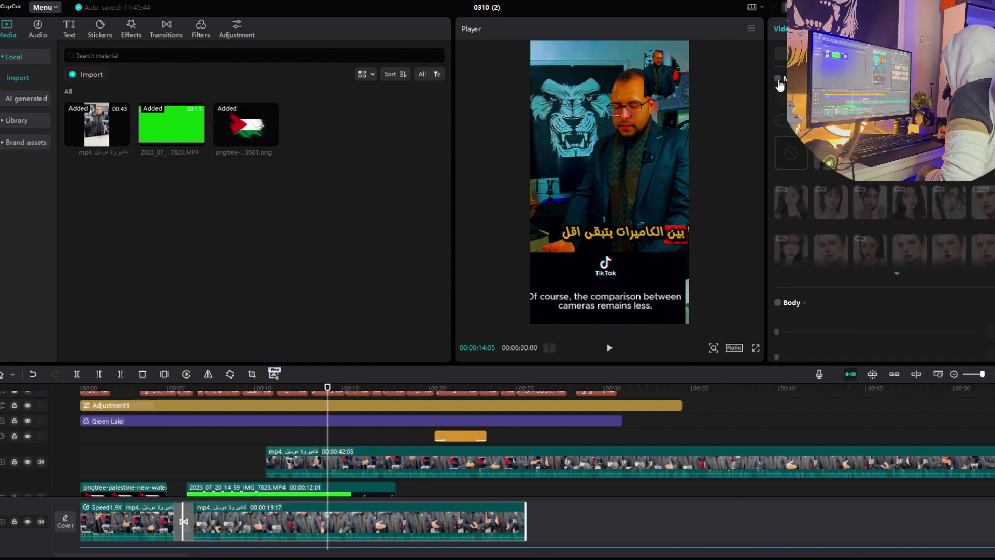
pyautogui.click(778, 79)
pyautogui.click(913, 210)
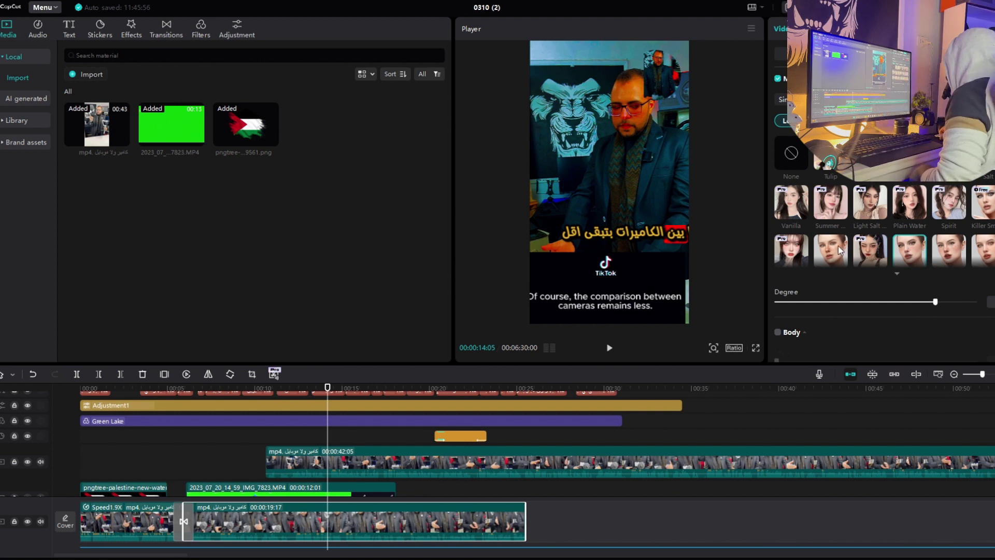
# Enable body retouching on the clip and raise Legs and Head to about a third, Body to about two fifths and Waist to about a quarter.
pyautogui.scroll(-1, 852, 240)
pyautogui.click(788, 295)
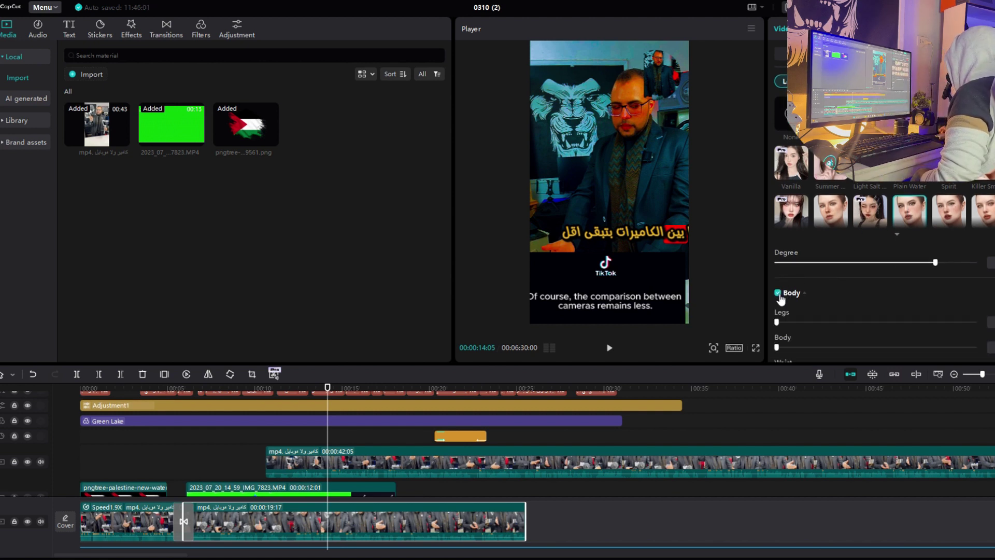
pyautogui.scroll(-3, 819, 267)
pyautogui.click(901, 213)
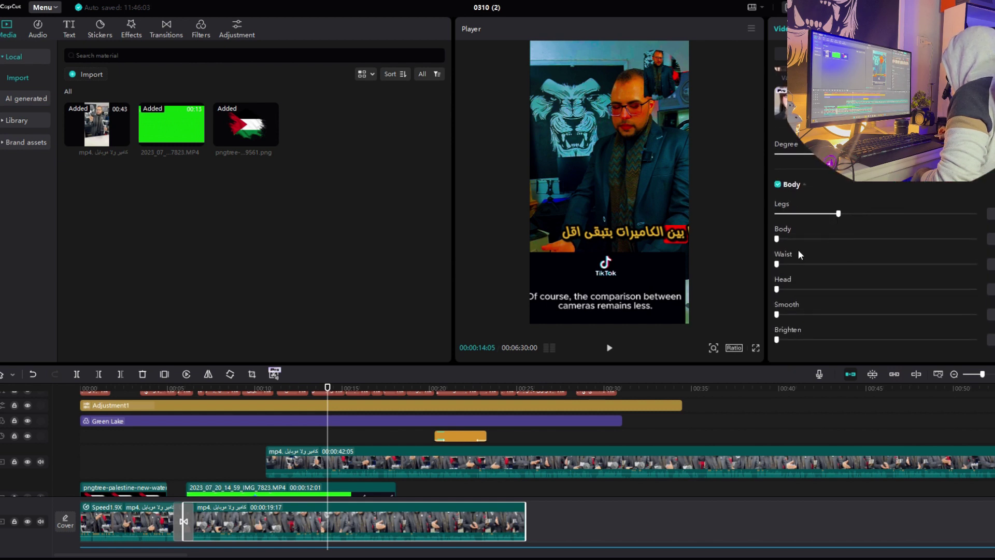
pyautogui.moveTo(779, 239); pyautogui.dragTo(795, 240)
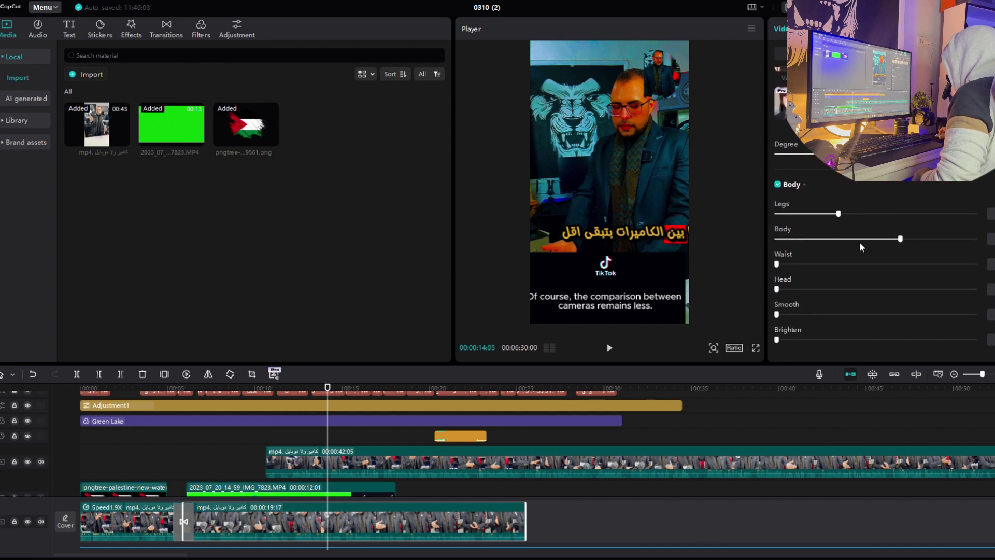
pyautogui.click(860, 240)
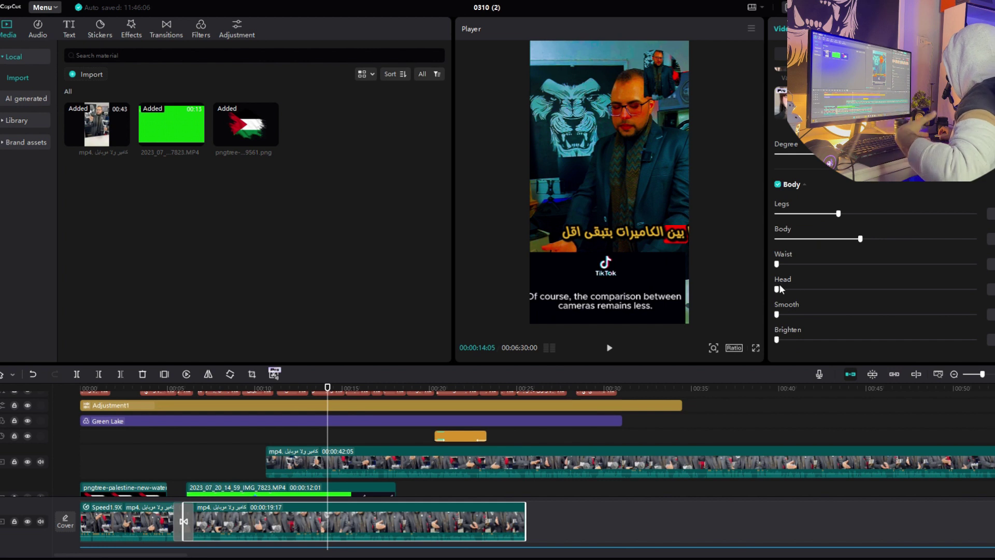
pyautogui.click(841, 264)
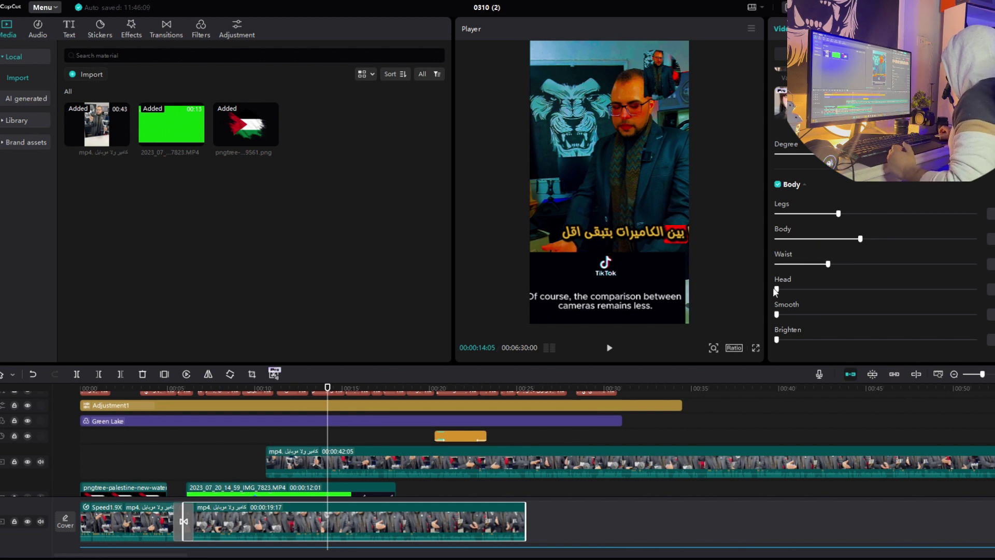
pyautogui.moveTo(776, 290); pyautogui.dragTo(849, 290)
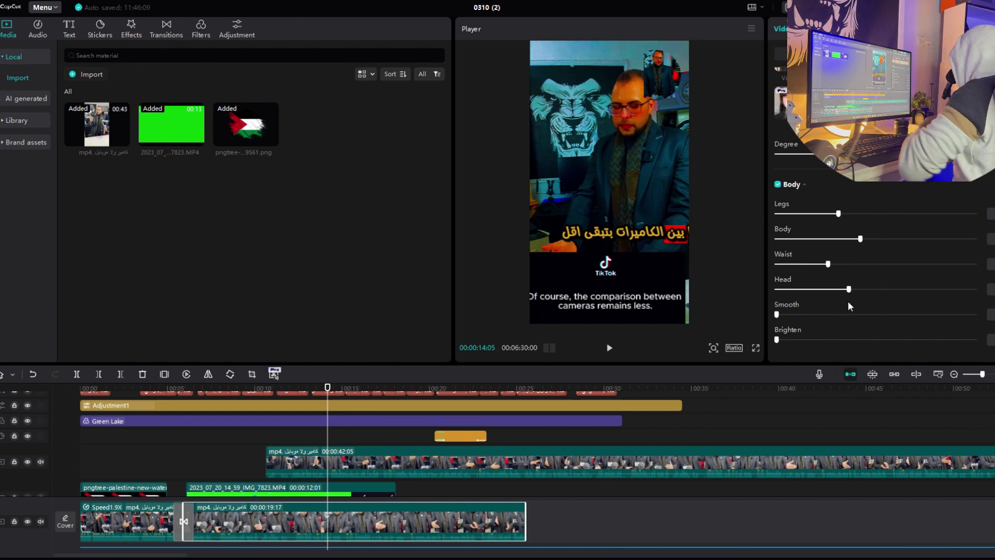
pyautogui.scroll(-4, 876, 301)
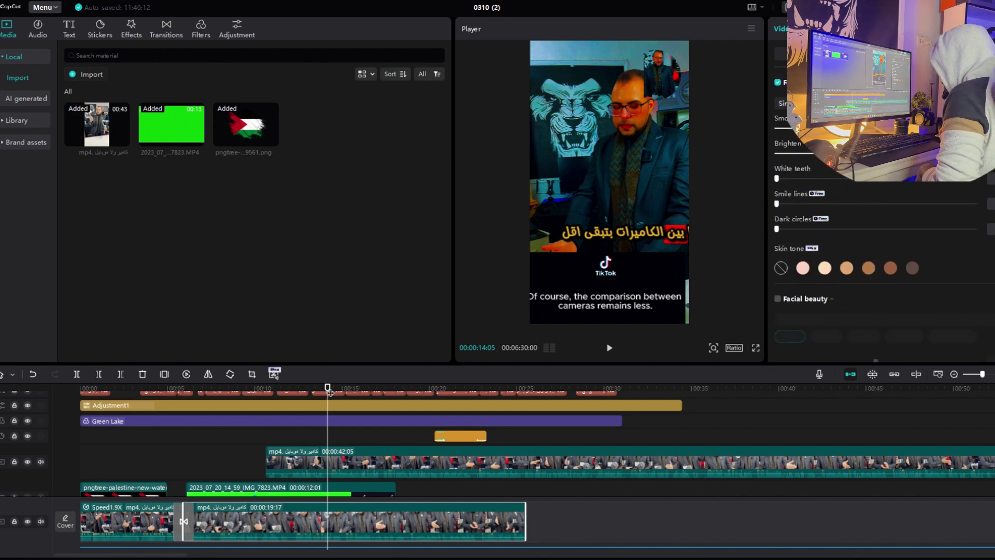
# Return the playhead to the start of the timeline.
pyautogui.moveTo(328, 389); pyautogui.dragTo(80, 389)
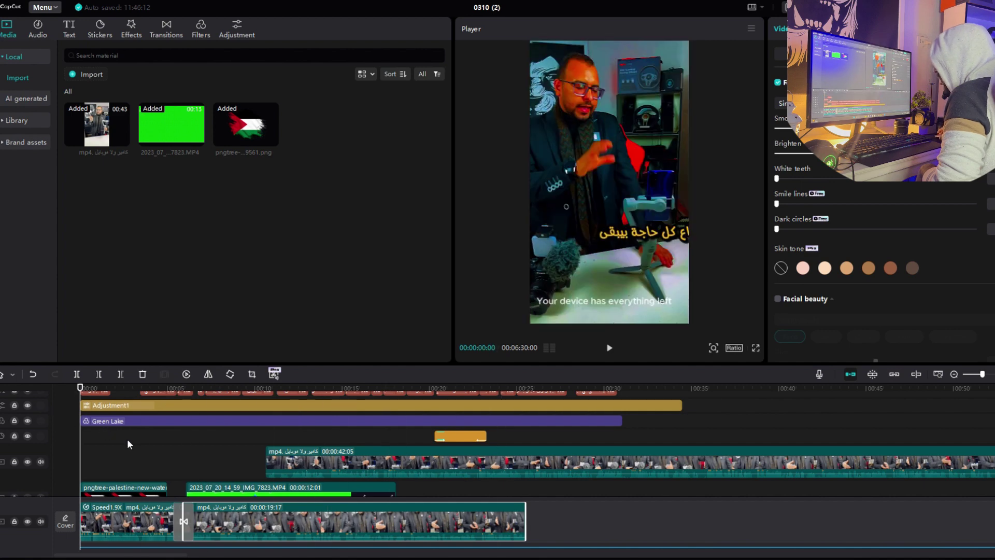
pyautogui.scroll(3, 126, 439)
pyautogui.scroll(-3, 85, 420)
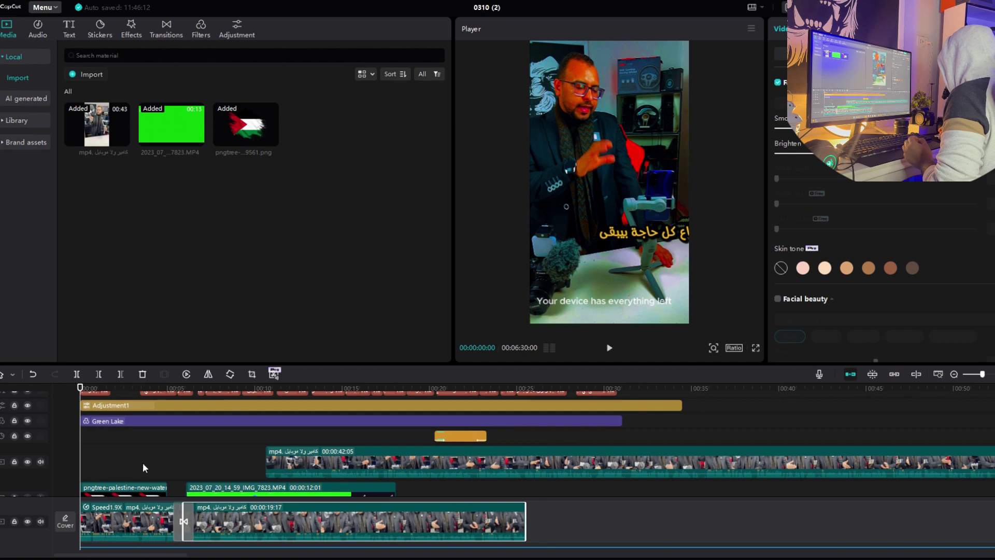
pyautogui.scroll(3, 145, 466)
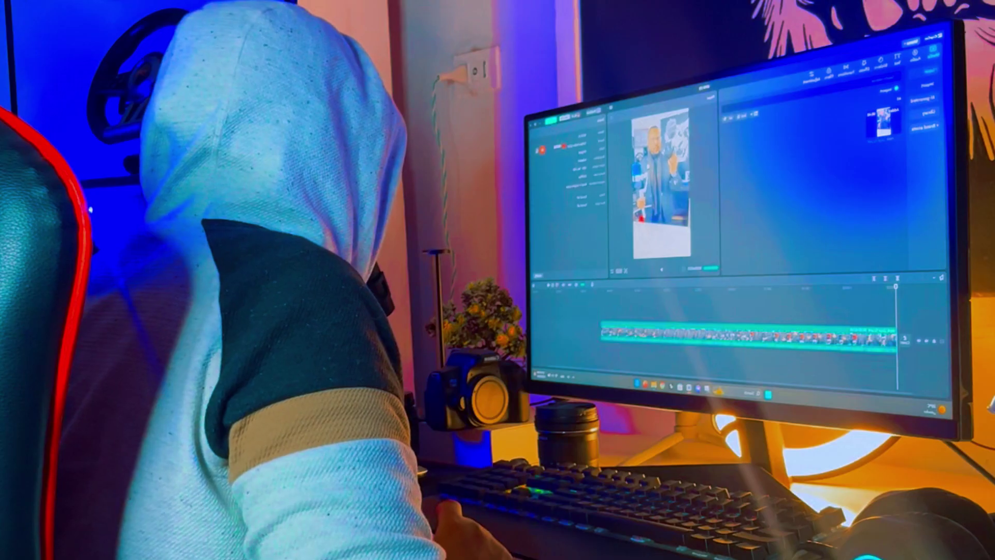
pyautogui.hotkey('ctrl', 'e')
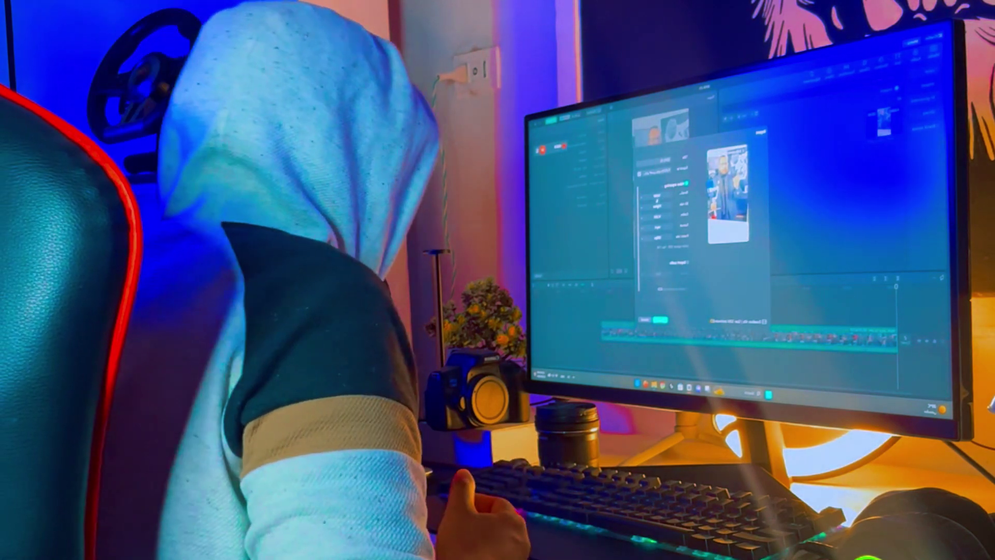
pyautogui.click(658, 199)
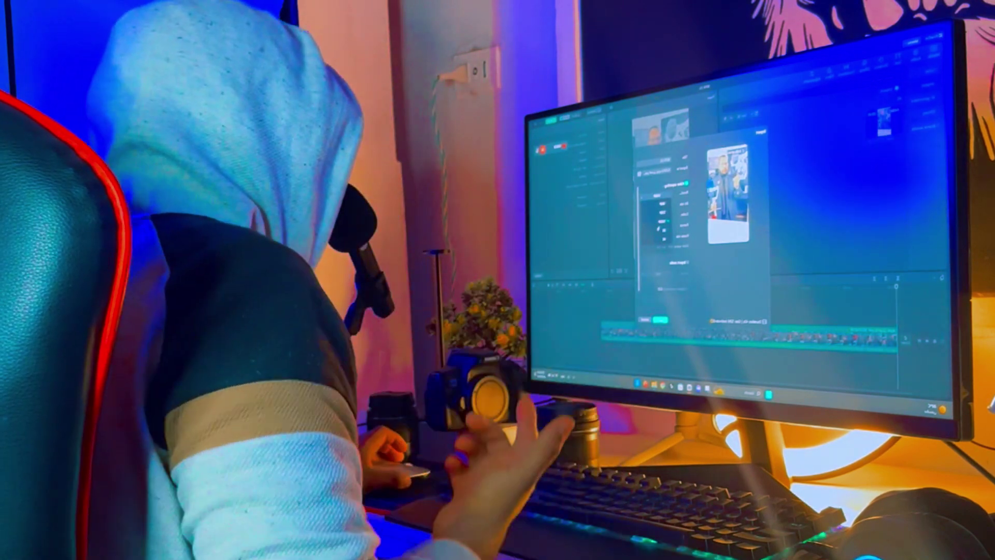
pyautogui.click(660, 224)
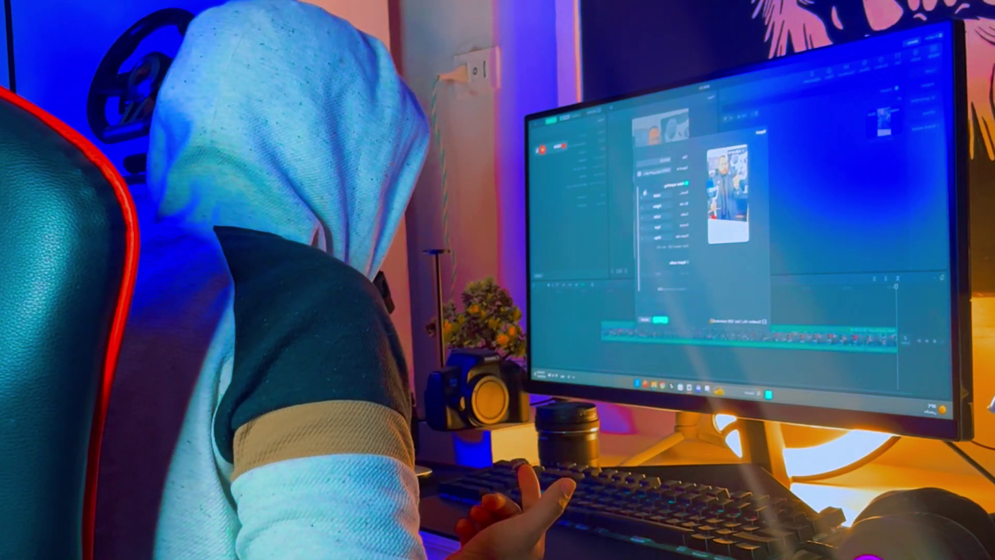
pyautogui.click(652, 198)
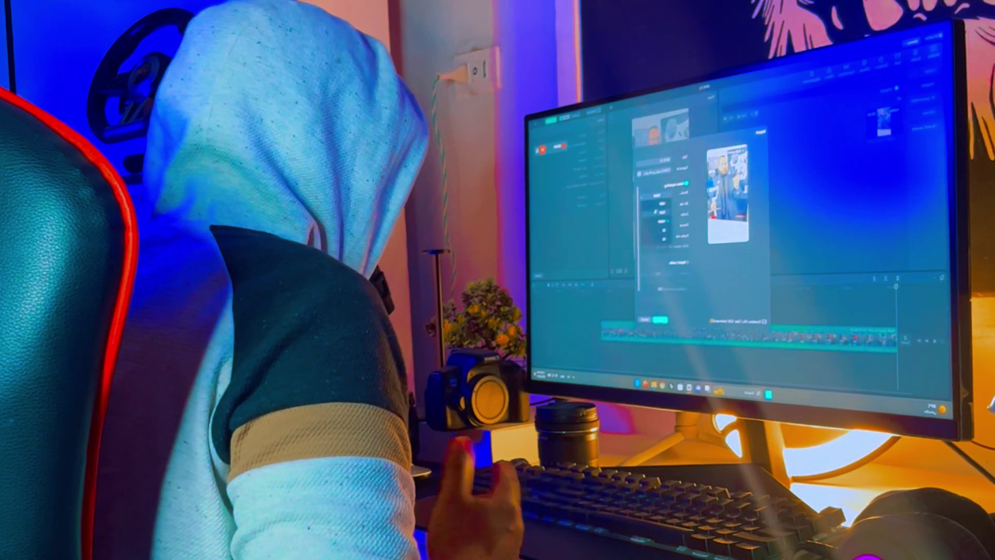
pyautogui.click(645, 189)
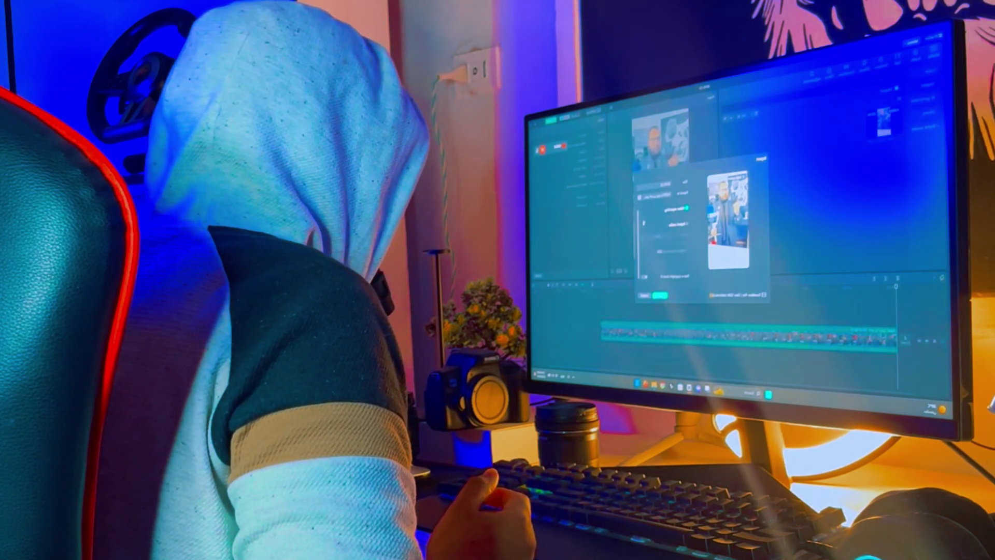
pyautogui.click(664, 210)
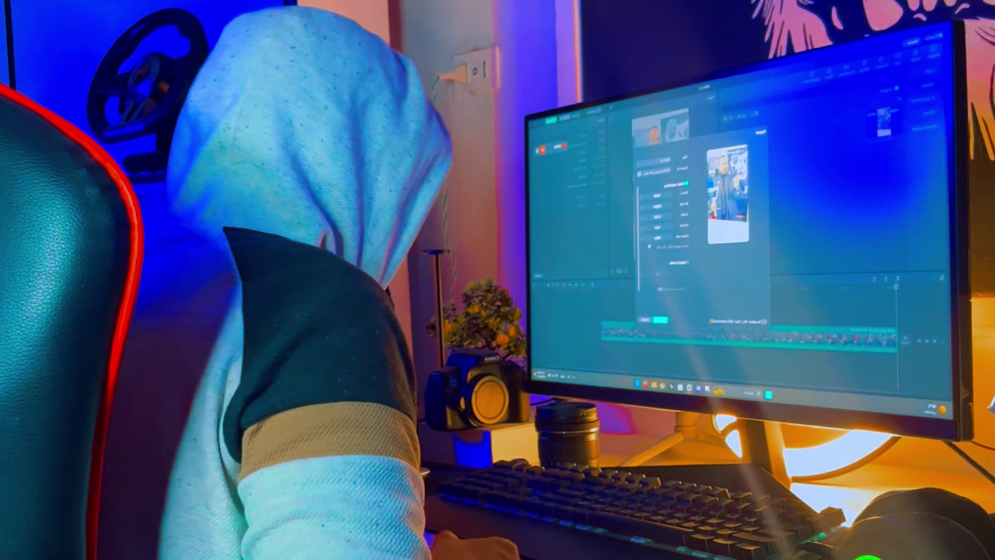
pyautogui.click(687, 264)
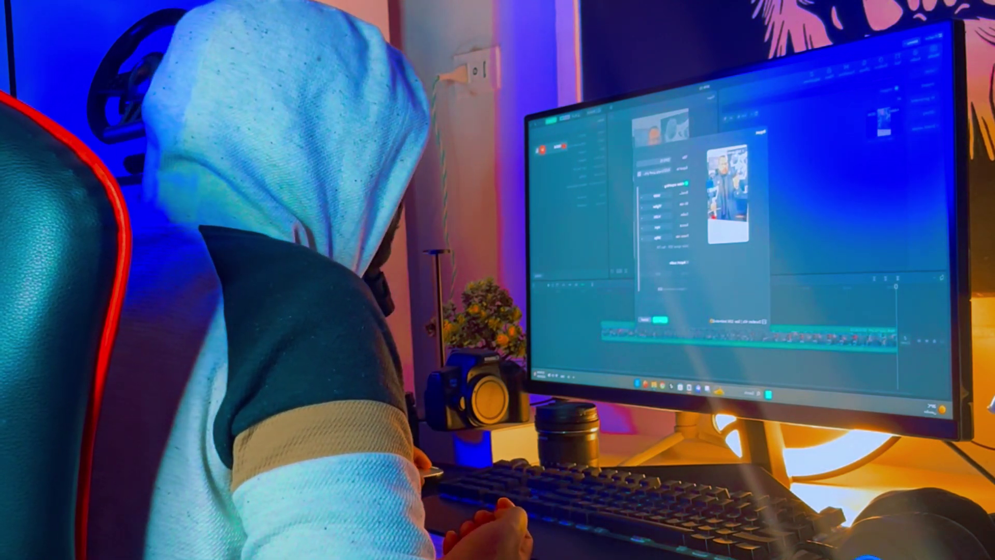
pyautogui.click(736, 151)
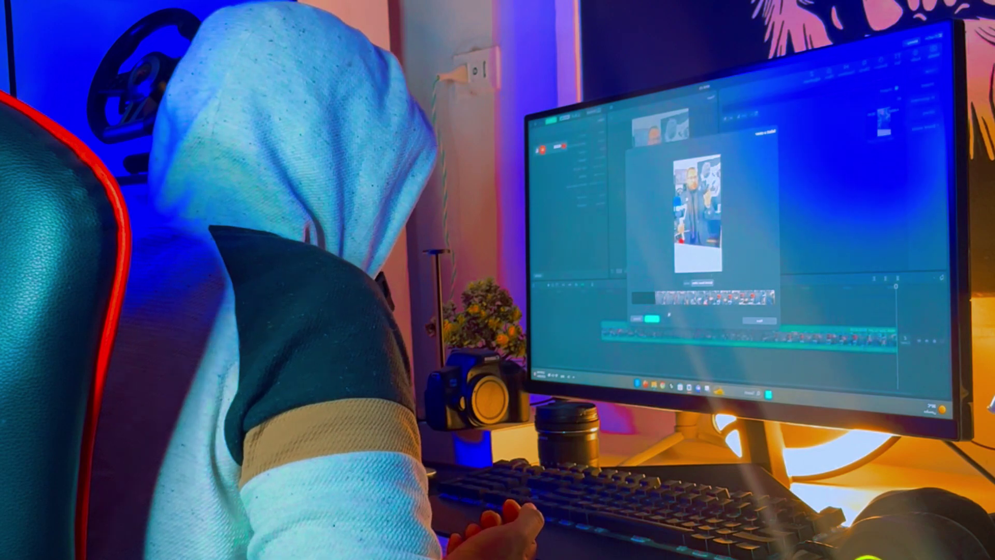
pyautogui.click(652, 318)
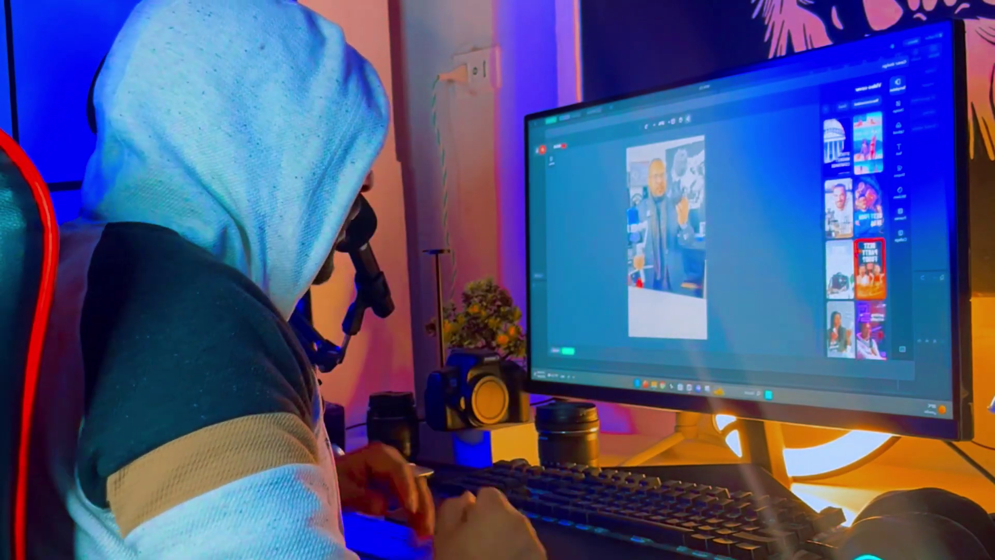
pyautogui.scroll(-5, 855, 223)
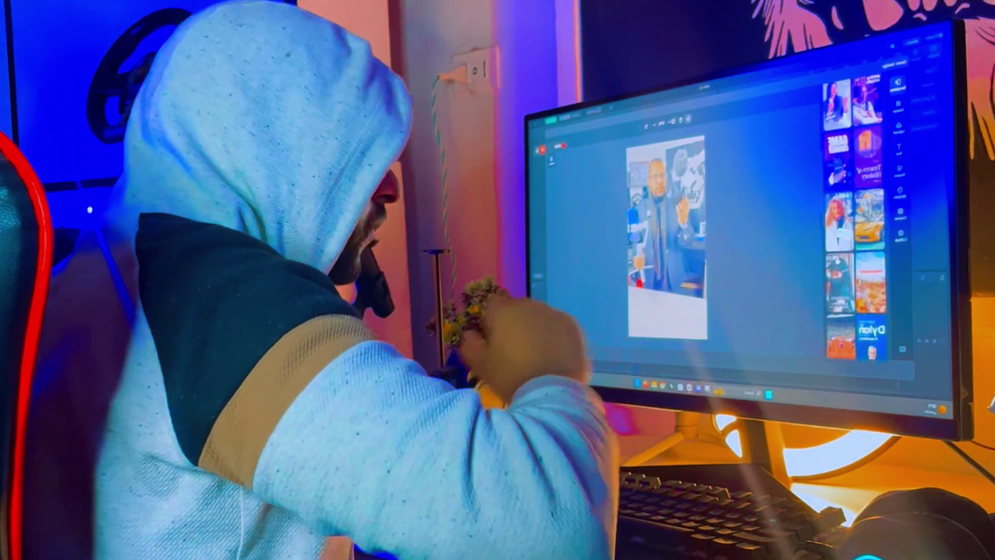
pyautogui.scroll(-10, 855, 223)
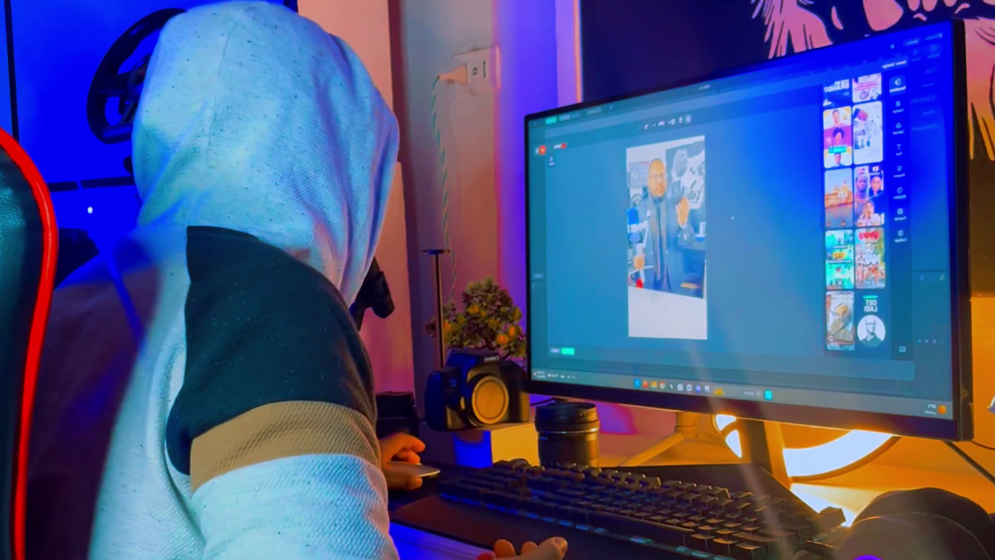
pyautogui.click(555, 352)
pyautogui.click(662, 244)
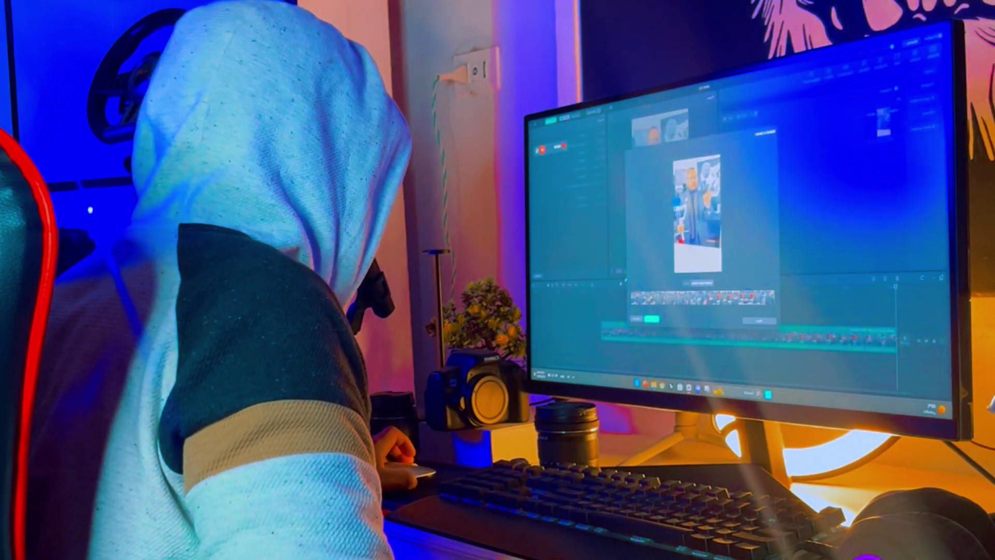